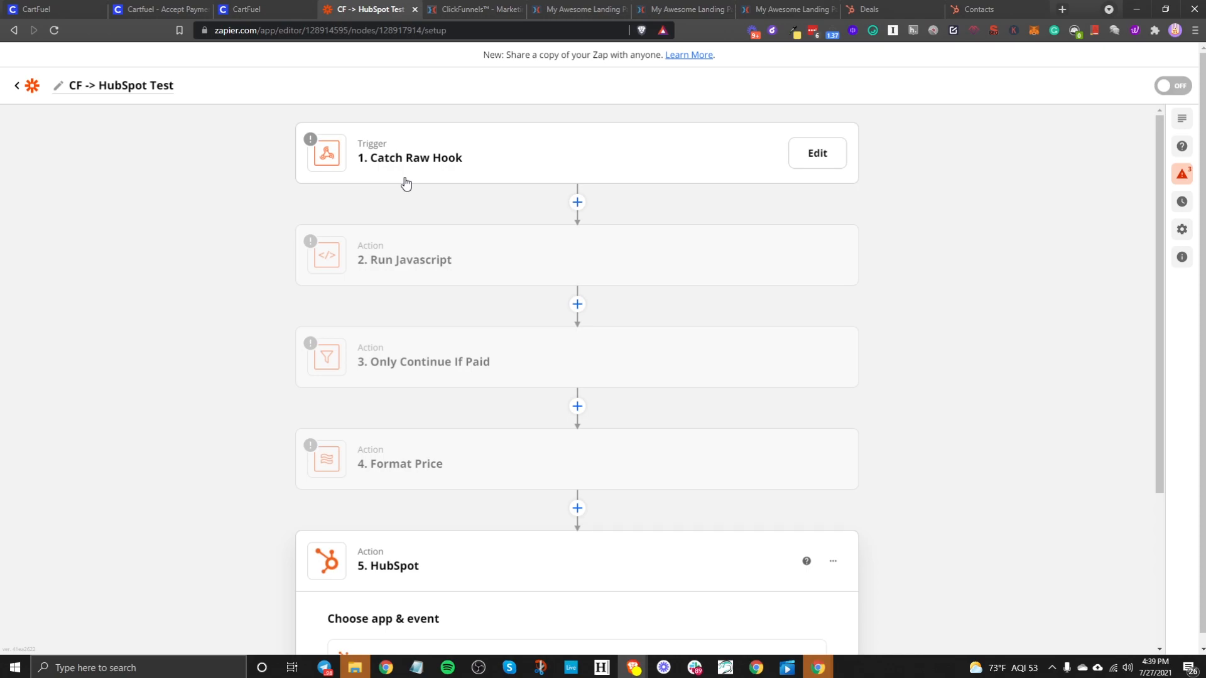
- Leave the Zapier zap and switch to the Cartfuel - Accept Payments homepage tab
{"action": "left_click", "coordinate": [164, 9]}
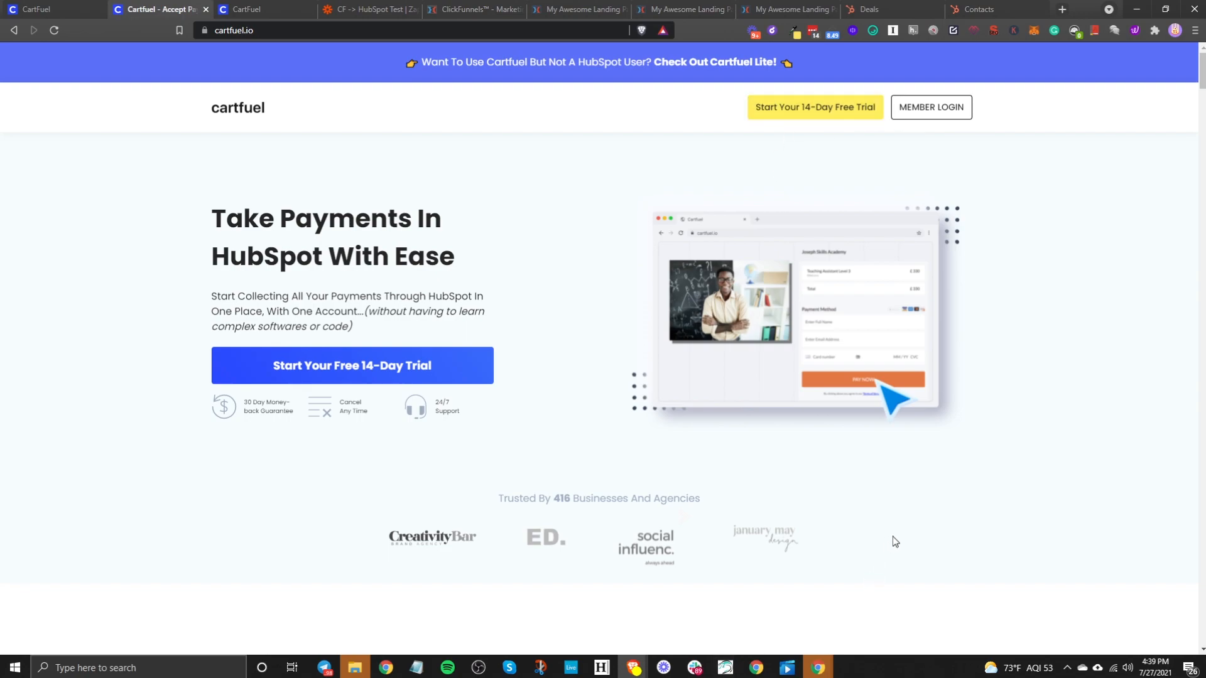
- In the CartFuel app, open Settings > External Integrations and start the HubSpot connection
{"action": "left_click", "coordinate": [242, 8]}
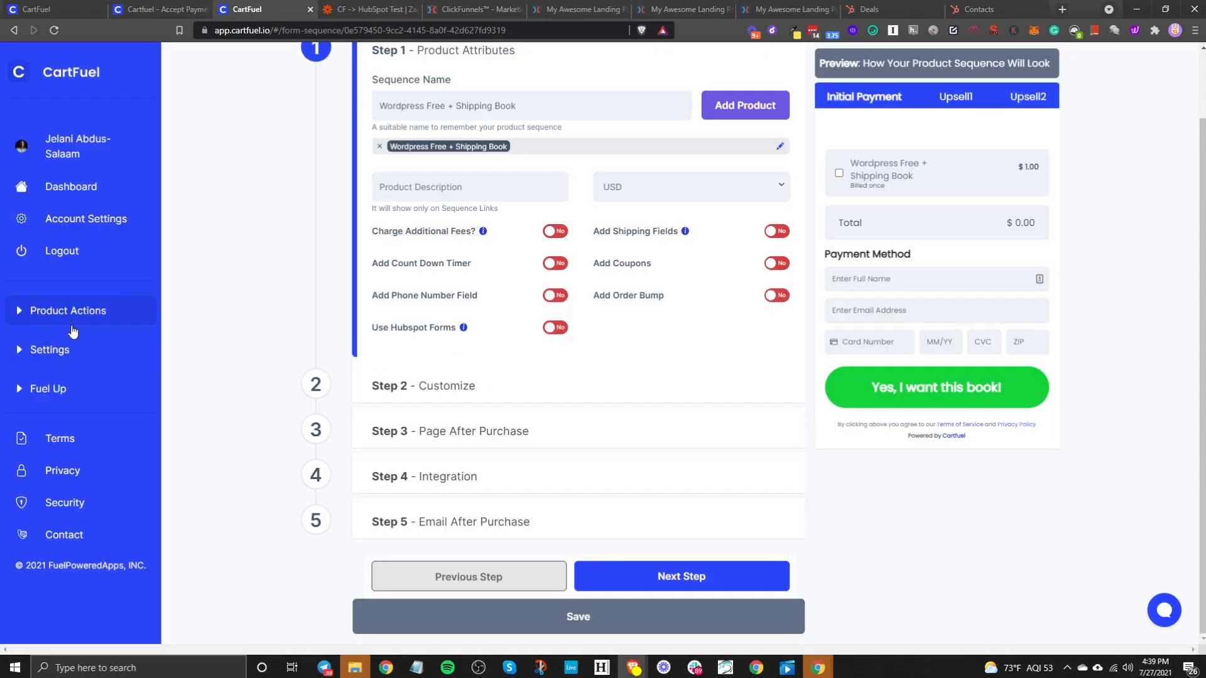
{"action": "left_click", "coordinate": [67, 350]}
{"action": "left_click", "coordinate": [66, 377]}
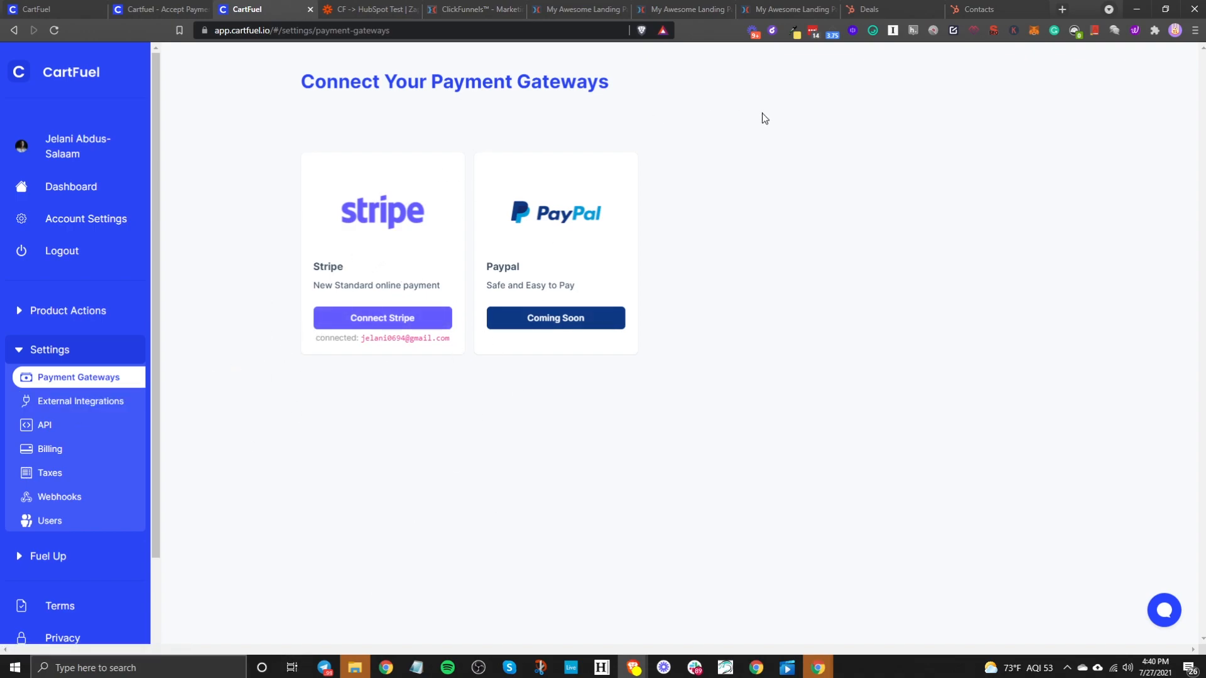
{"action": "left_click", "coordinate": [83, 412]}
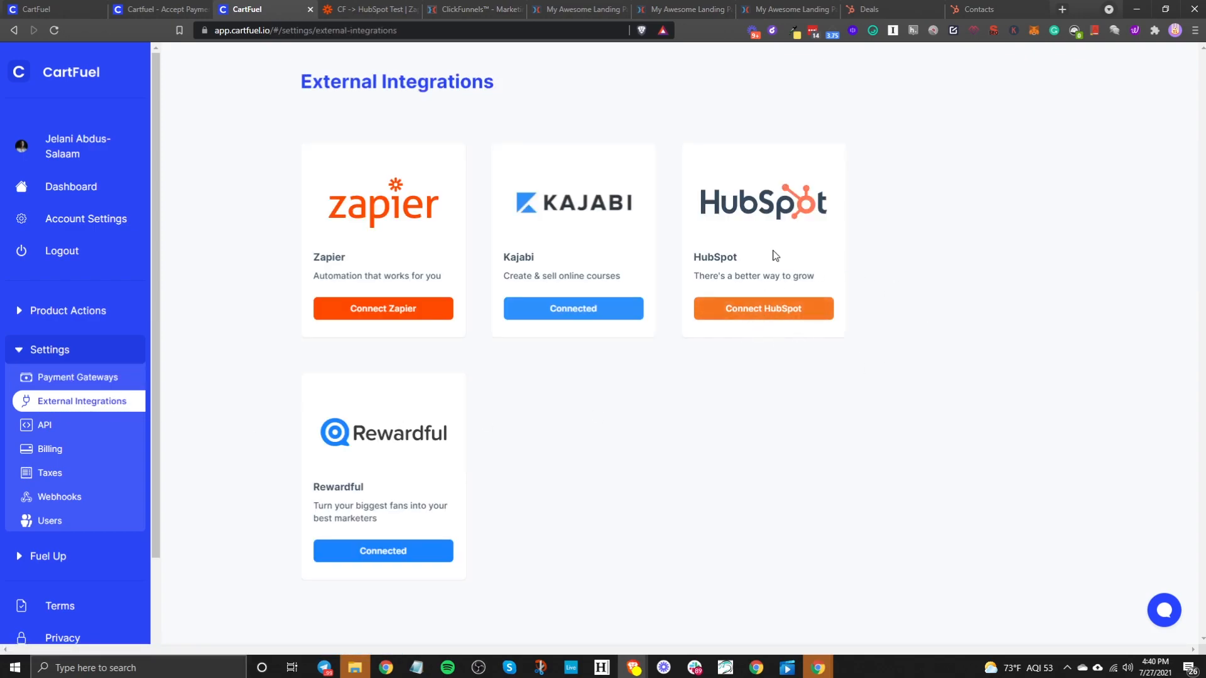
{"action": "left_click", "coordinate": [796, 316]}
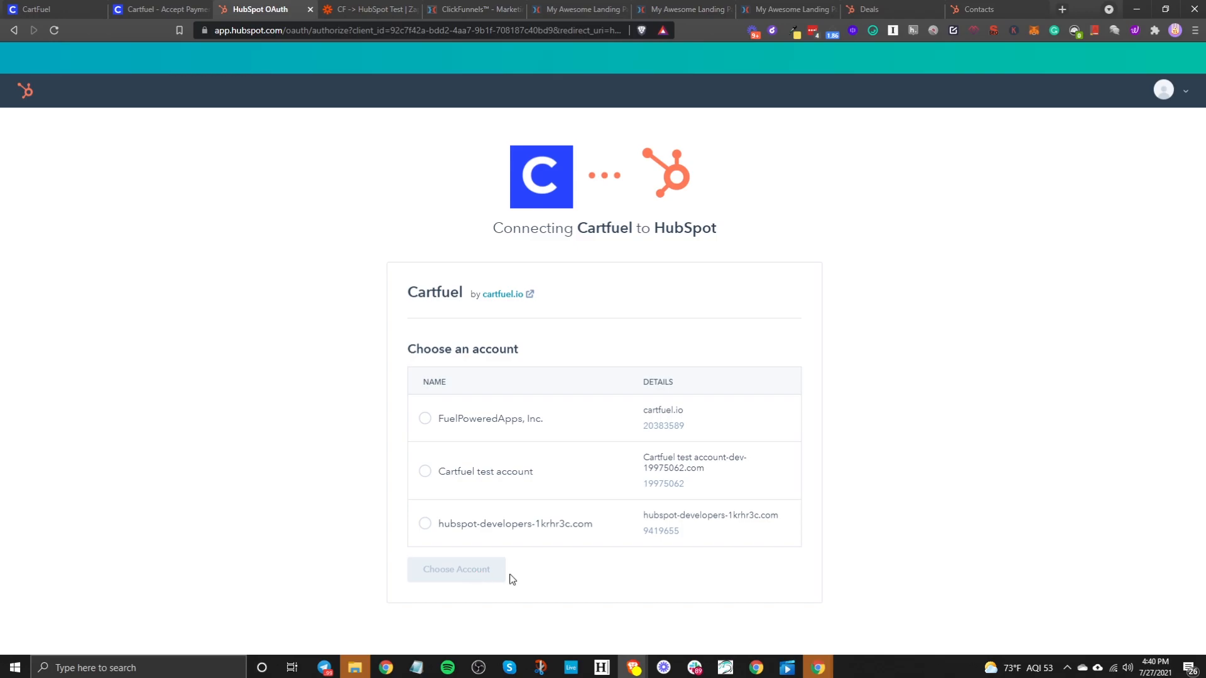
- Go back from HubSpot's authorization page to CartFuel's External Integrations page
{"action": "left_click", "coordinate": [13, 28]}
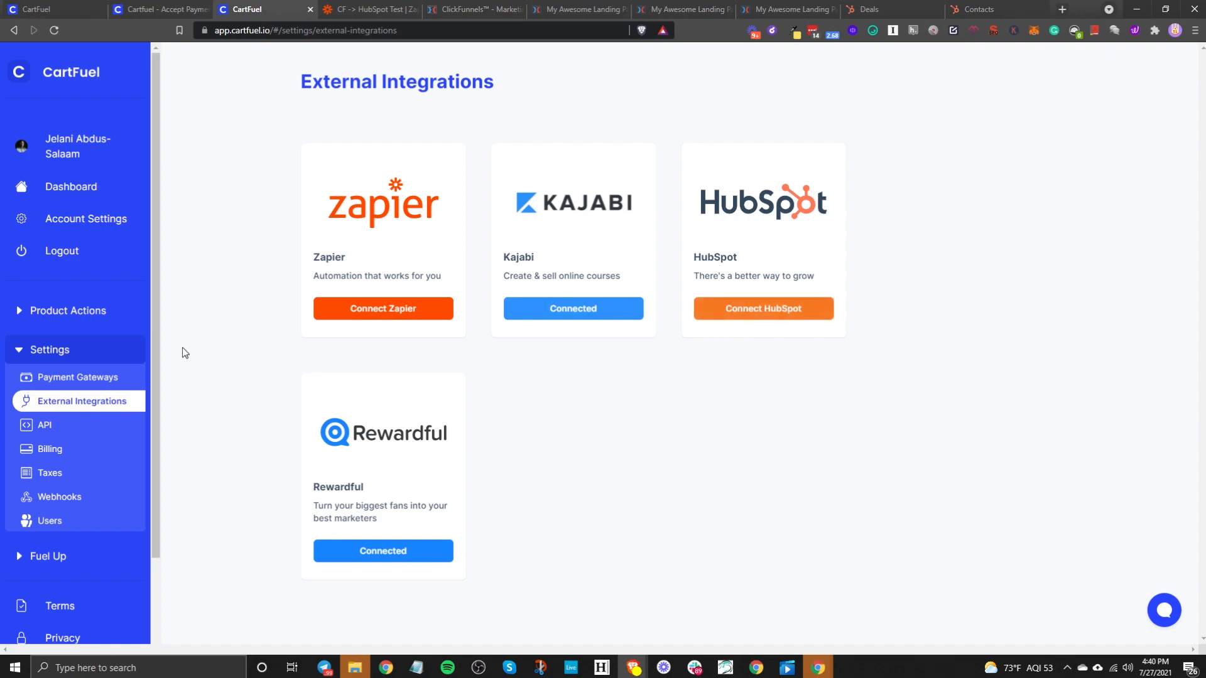
- Start a New Product Sequence from the Product Actions sidebar section
{"action": "left_click", "coordinate": [57, 314]}
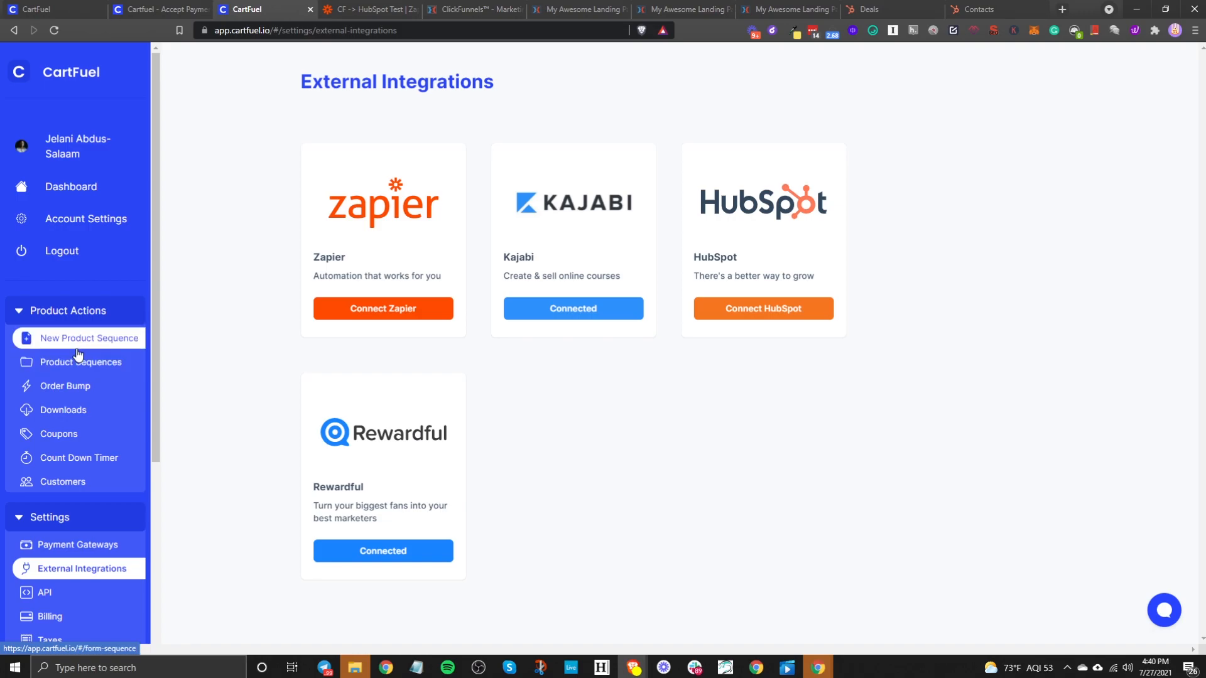
{"action": "left_click", "coordinate": [78, 345]}
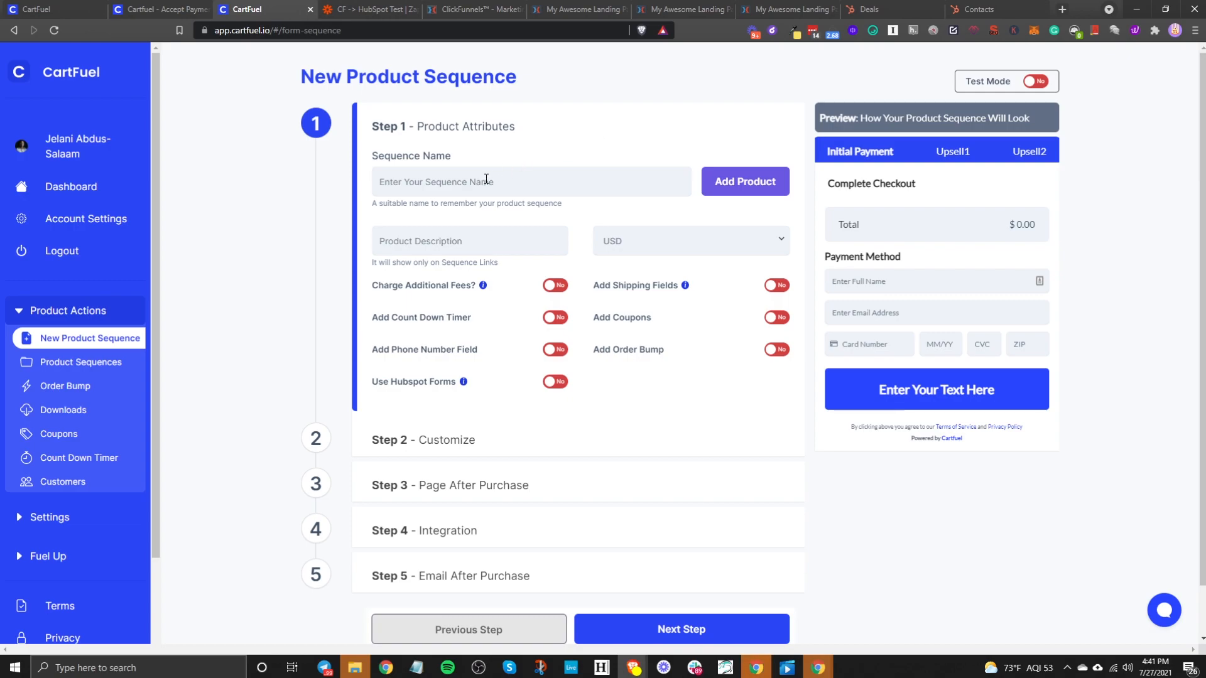
- Name the sequence 'HubSpot Book' and add a product 'HubSpot Book Tutorial' priced 1
{"action": "left_click", "coordinate": [449, 182]}
{"action": "type", "text": "HubSpo"}
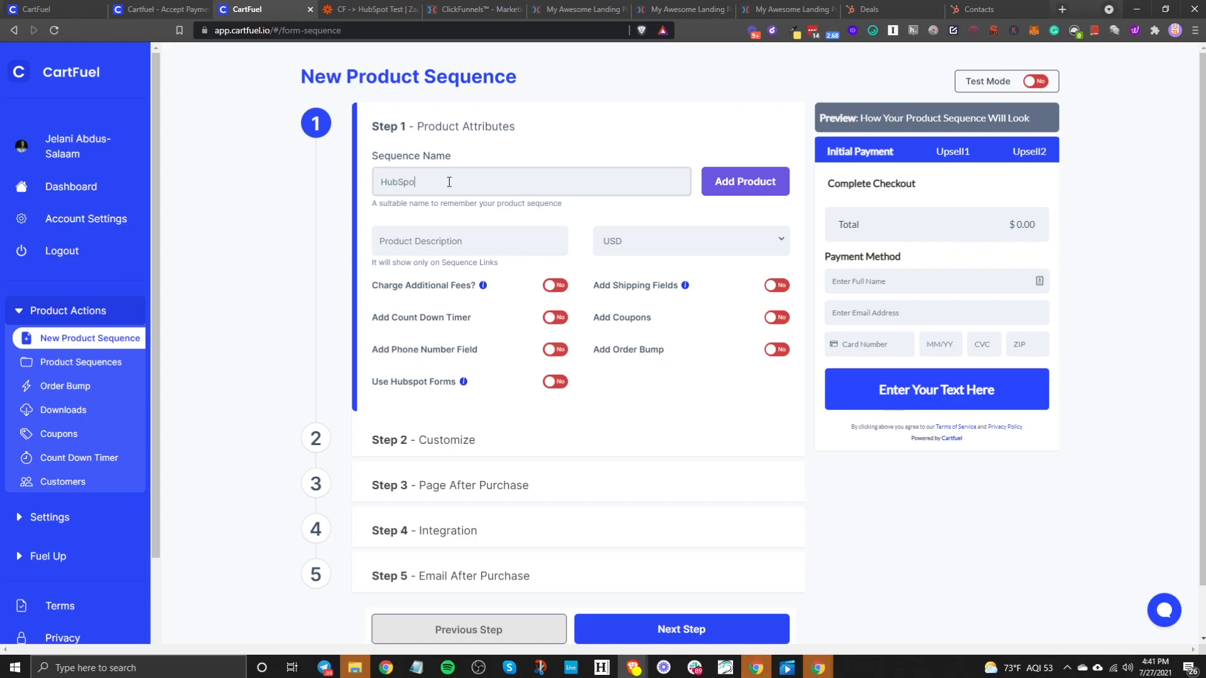
{"action": "type", "text": "t Book"}
{"action": "left_click", "coordinate": [737, 181]}
{"action": "type", "text": "H"}
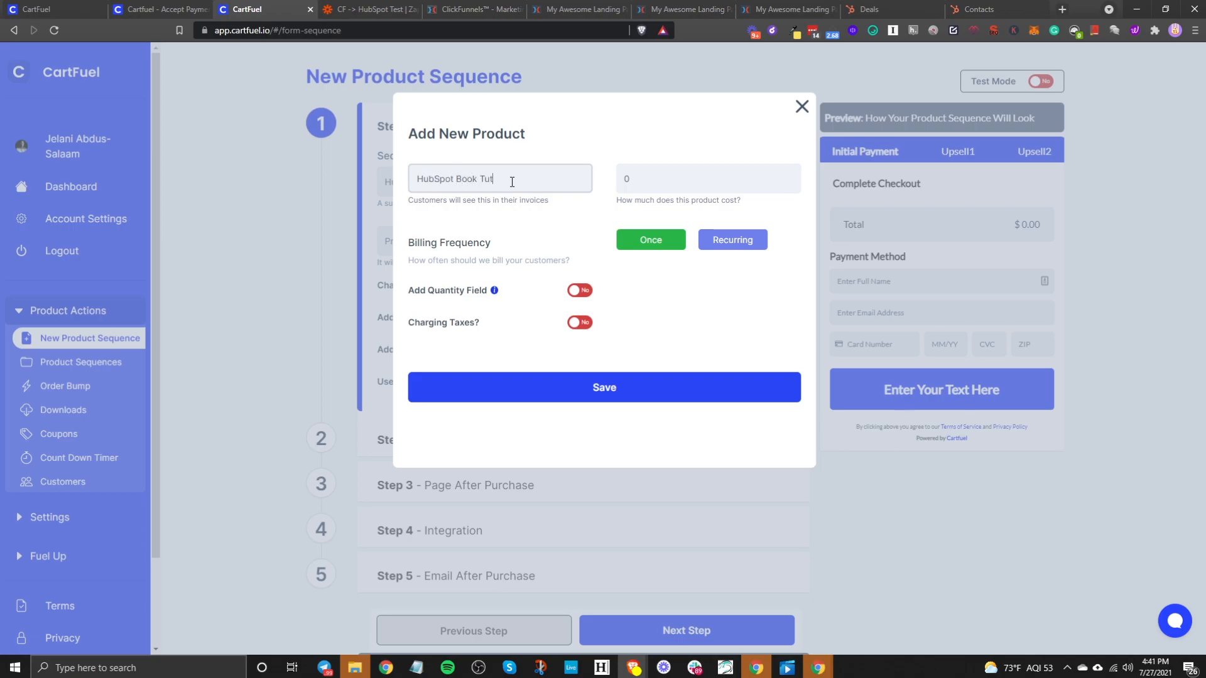
{"action": "mouse_move", "coordinate": [521, 185]}
{"action": "left_mouse_down"}
{"action": "mouse_move", "coordinate": [461, 188]}
{"action": "mouse_move", "coordinate": [534, 181]}
{"action": "left_mouse_up"}
{"action": "left_click", "coordinate": [701, 181]}
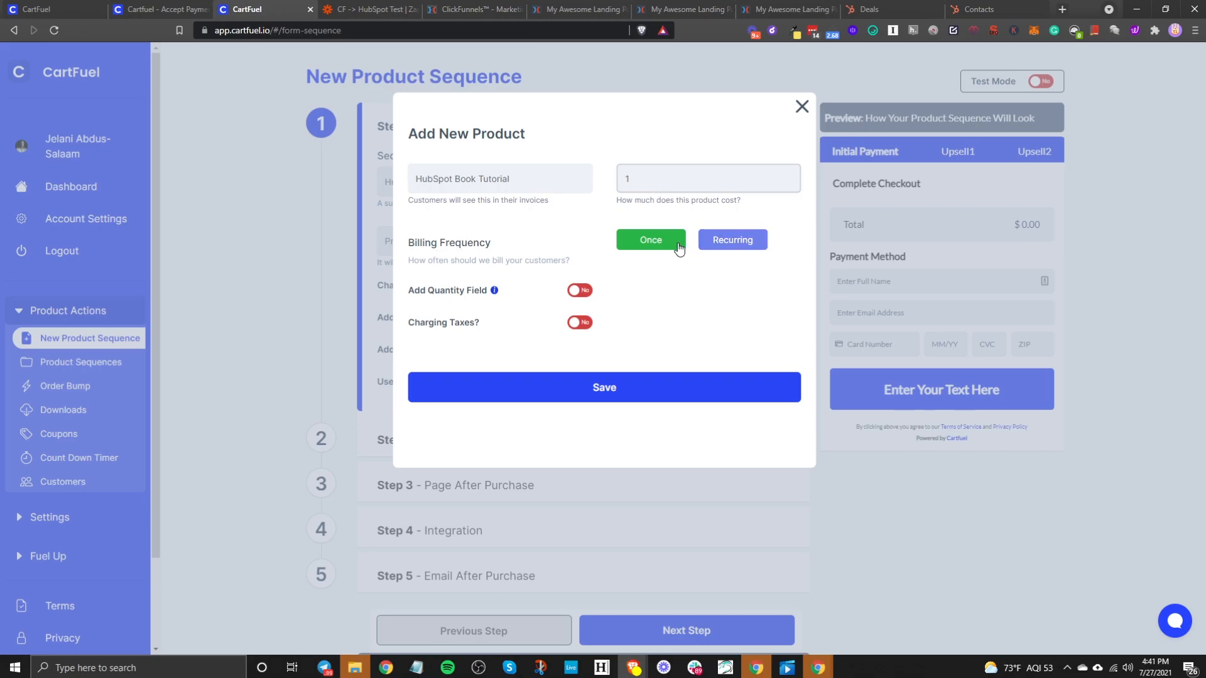
- Keep the product billed once with membership expiration off, and save it
{"action": "left_click", "coordinate": [703, 250]}
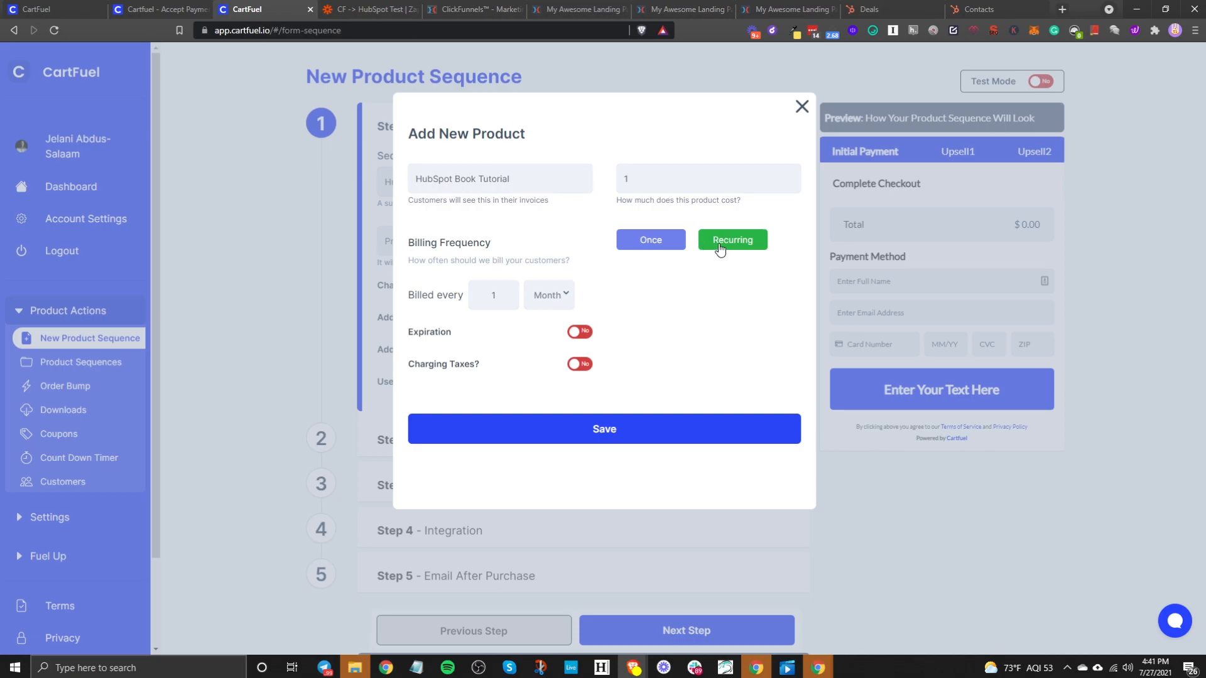
{"action": "left_click", "coordinate": [548, 289]}
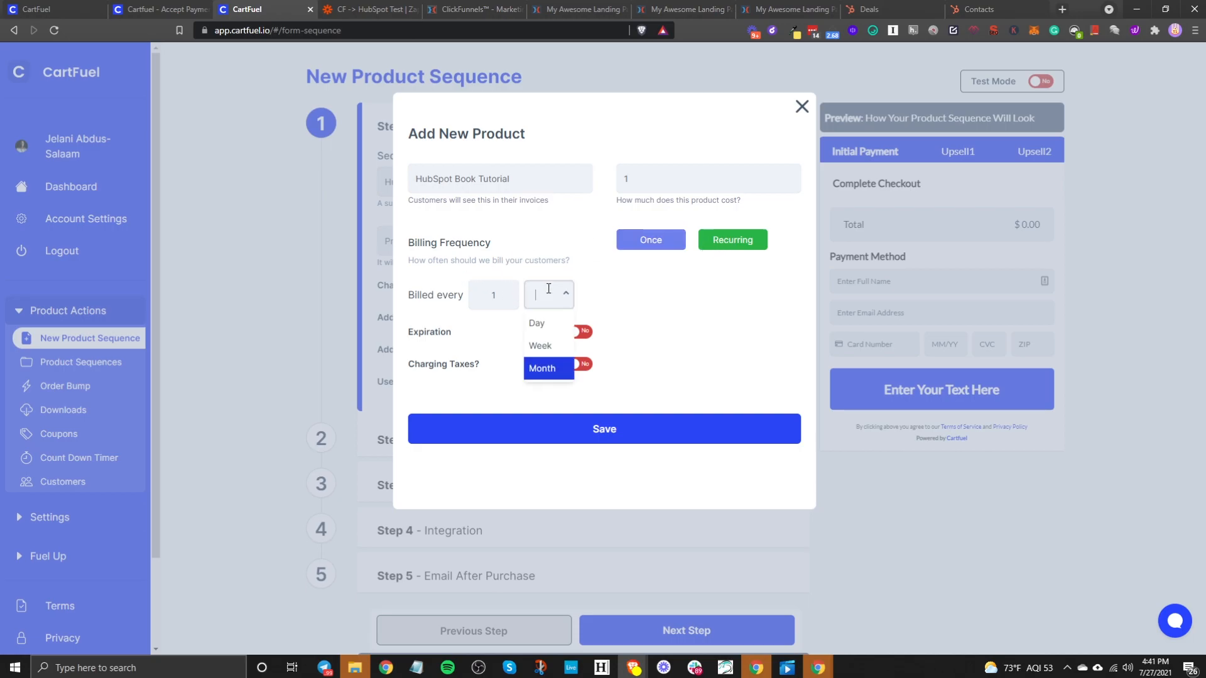
{"action": "left_click", "coordinate": [573, 336]}
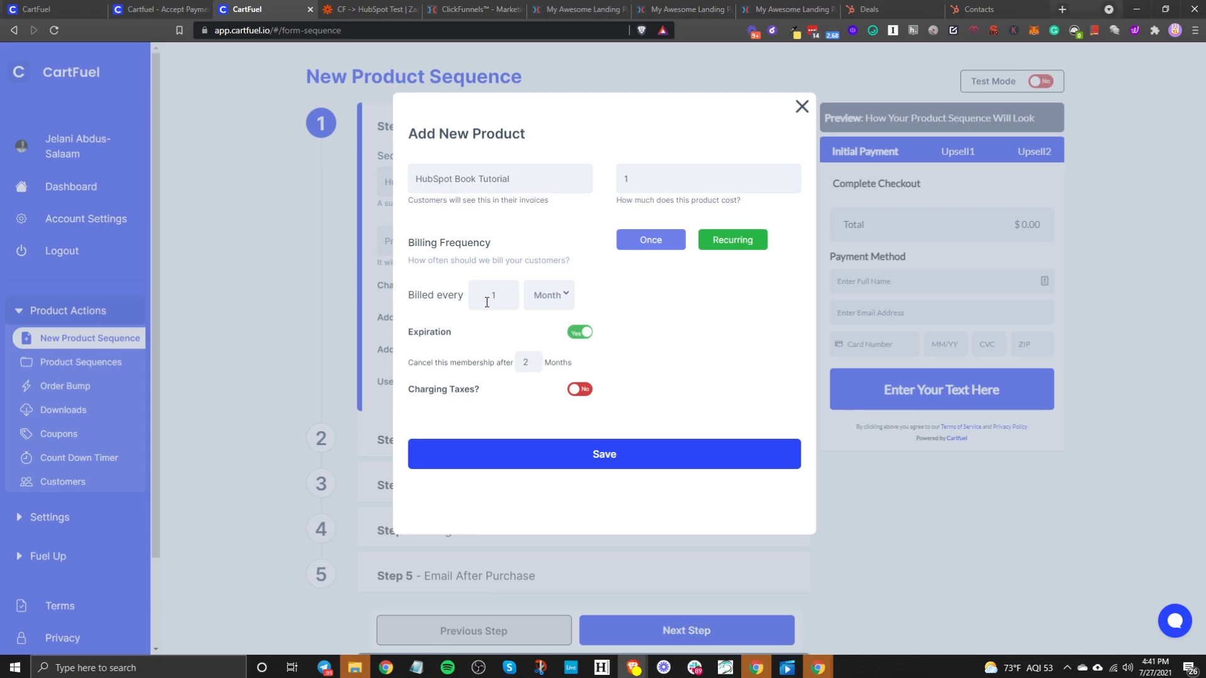
{"action": "double_click", "coordinate": [520, 363]}
{"action": "left_click", "coordinate": [581, 333]}
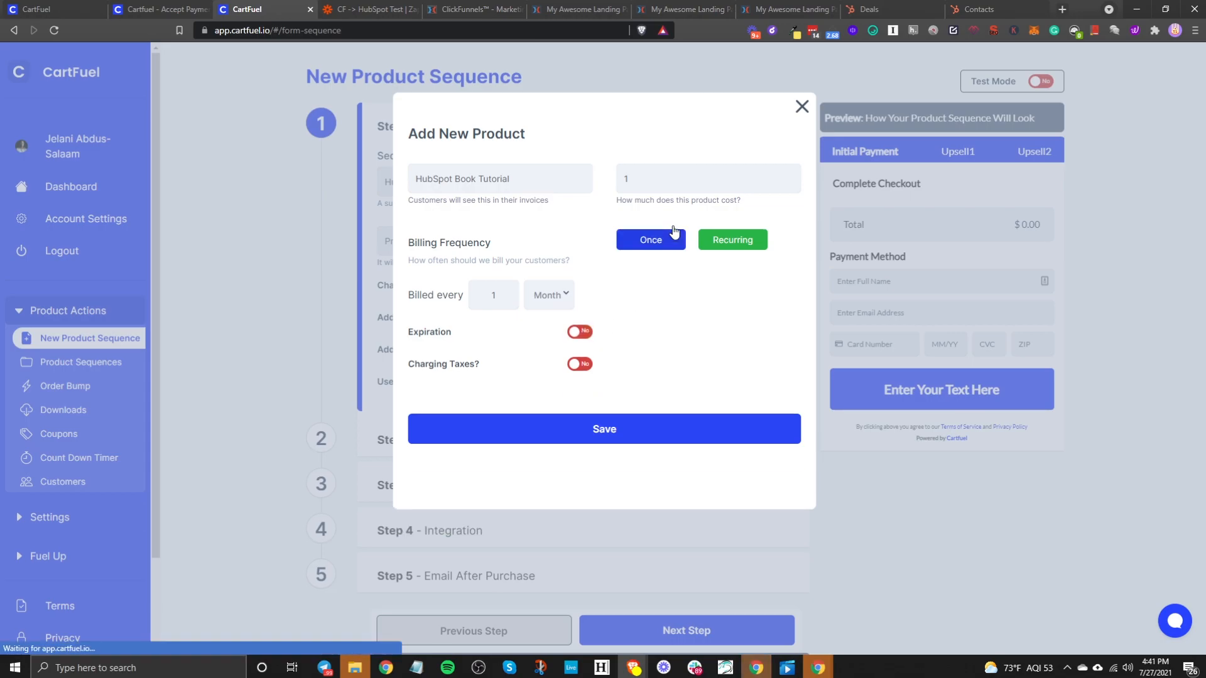
{"action": "left_click", "coordinate": [670, 239]}
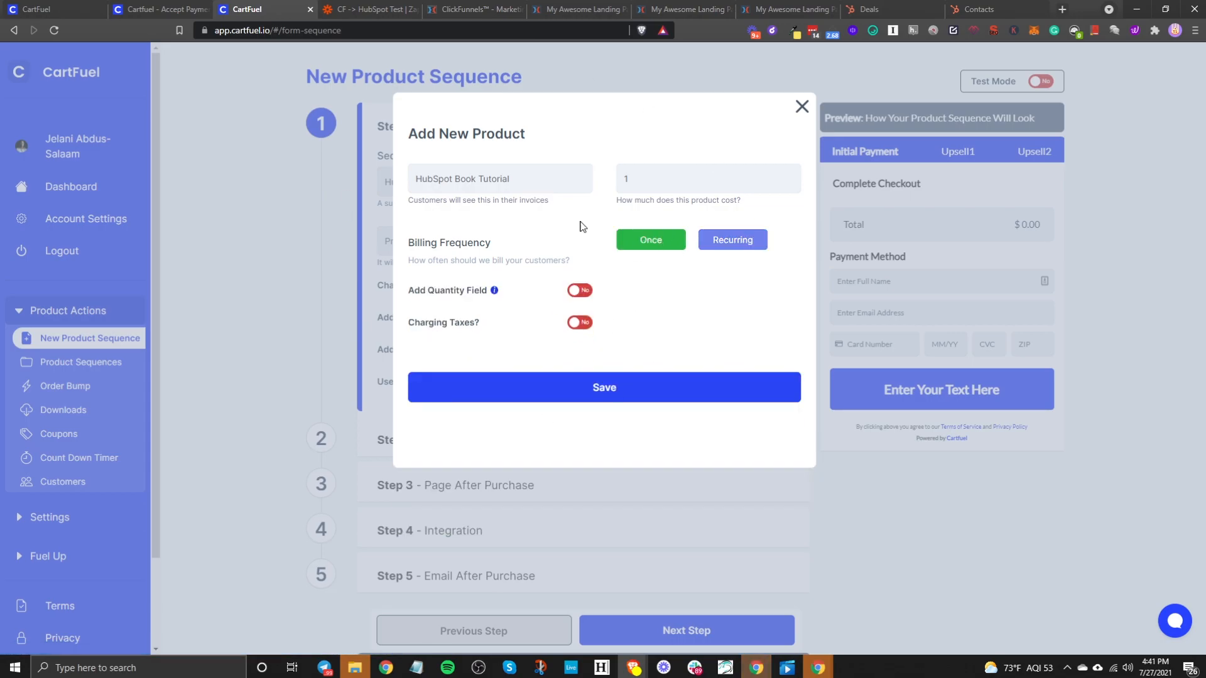
{"action": "left_click", "coordinate": [558, 386]}
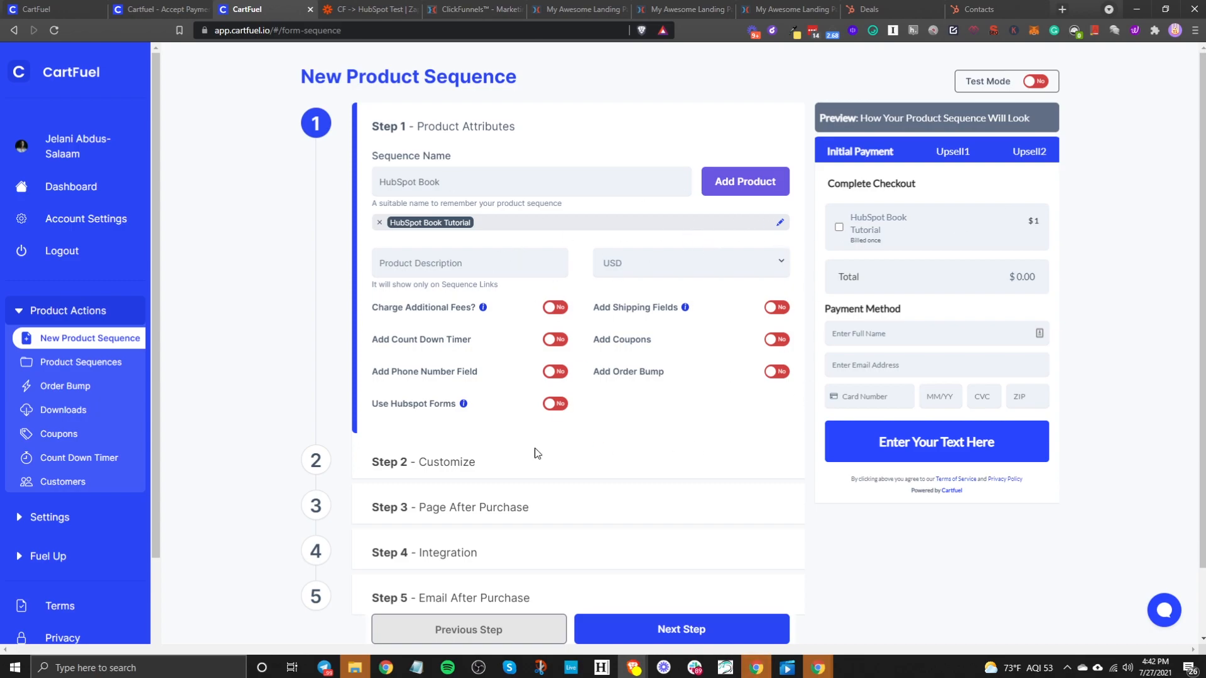
- Keep USD currency with no additional fees and no countdown timer on checkout
{"action": "left_click", "coordinate": [679, 264]}
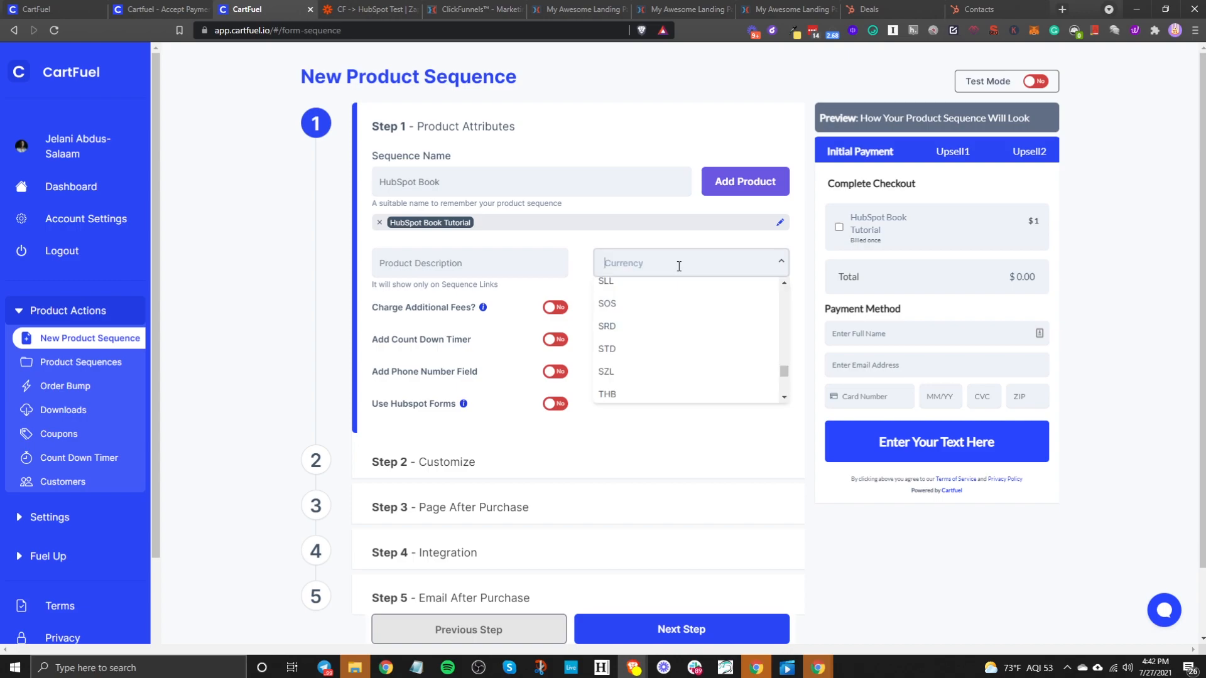
{"action": "left_click", "coordinate": [602, 252]}
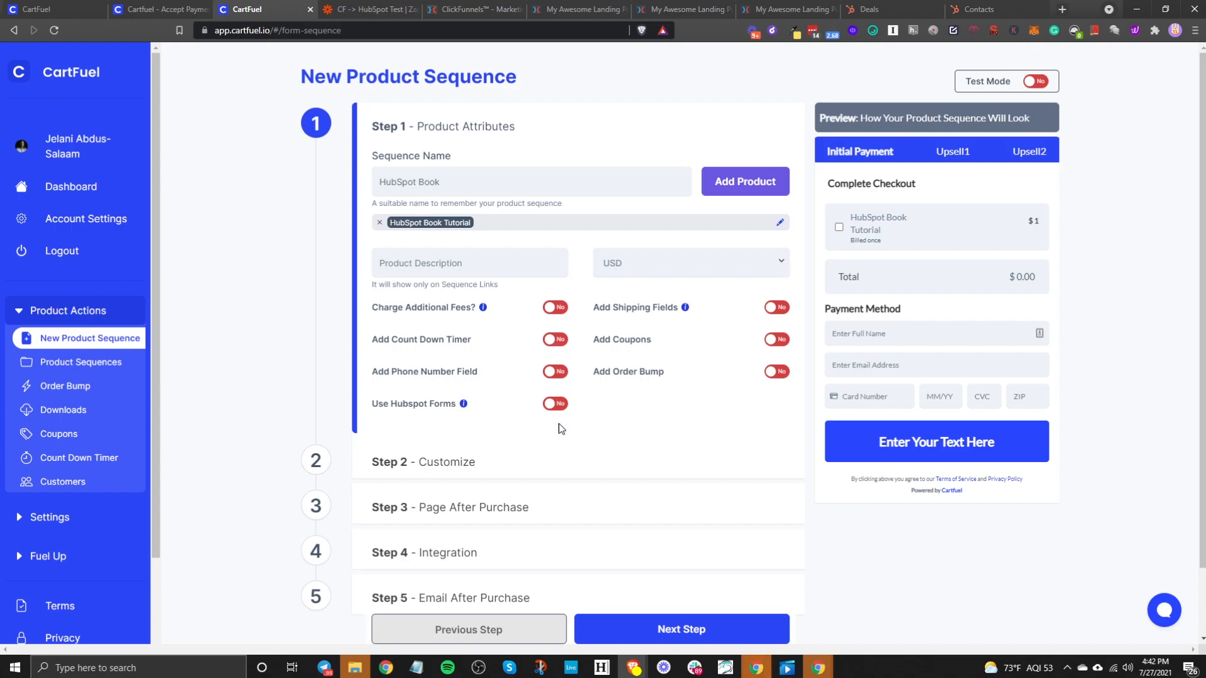
{"action": "left_click", "coordinate": [560, 312]}
{"action": "left_click", "coordinate": [561, 312]}
{"action": "left_click", "coordinate": [554, 342]}
{"action": "left_click", "coordinate": [527, 375]}
{"action": "left_click", "coordinate": [464, 424]}
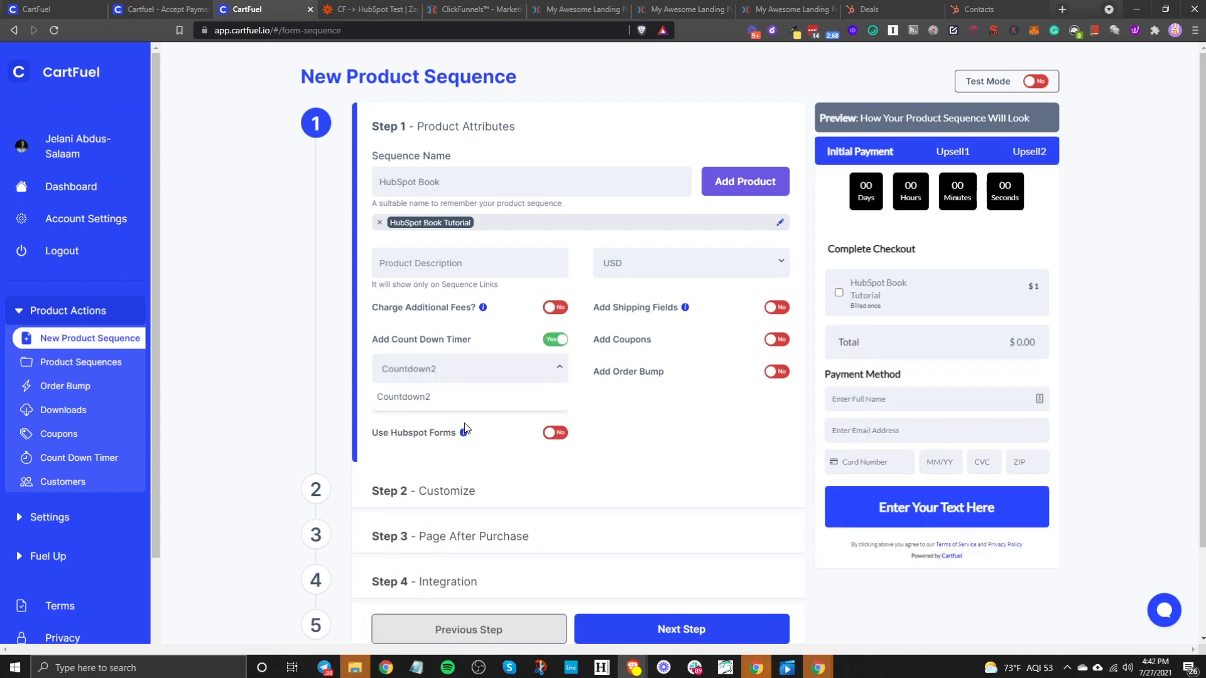
{"action": "left_click", "coordinate": [556, 341]}
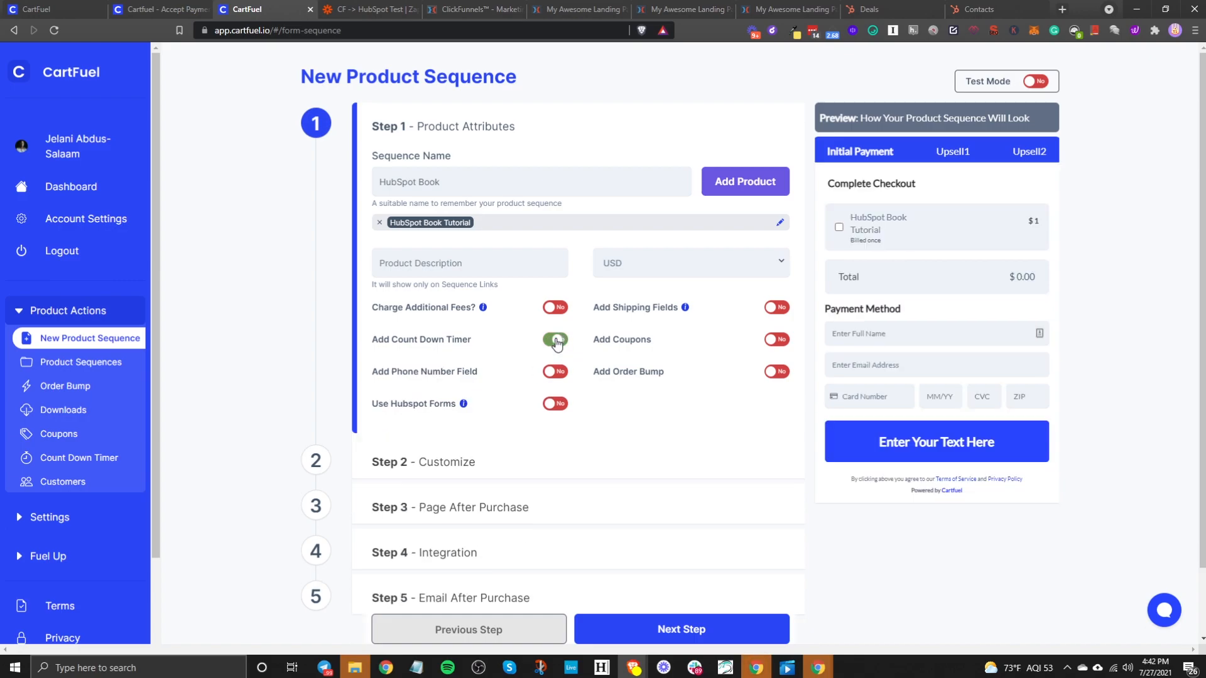
- Add a phone number field to checkout, leaving HubSpot forms turned off
{"action": "left_click", "coordinate": [556, 373]}
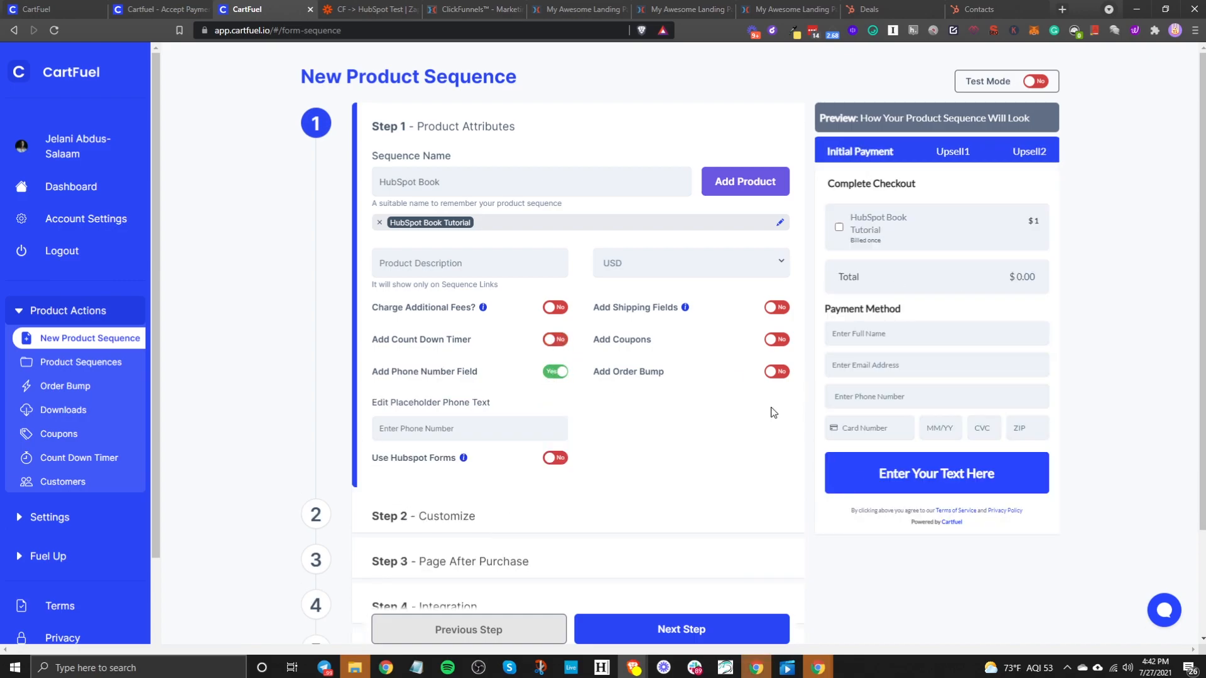
{"action": "left_click", "coordinate": [553, 458]}
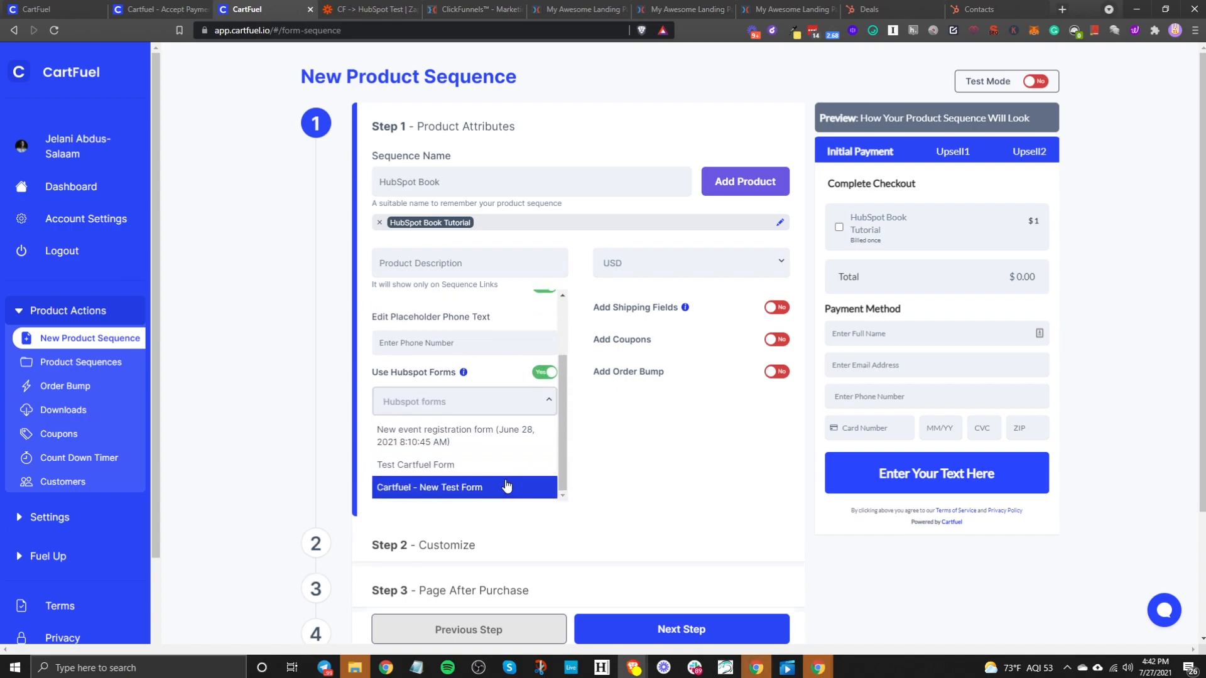
{"action": "left_click", "coordinate": [468, 463]}
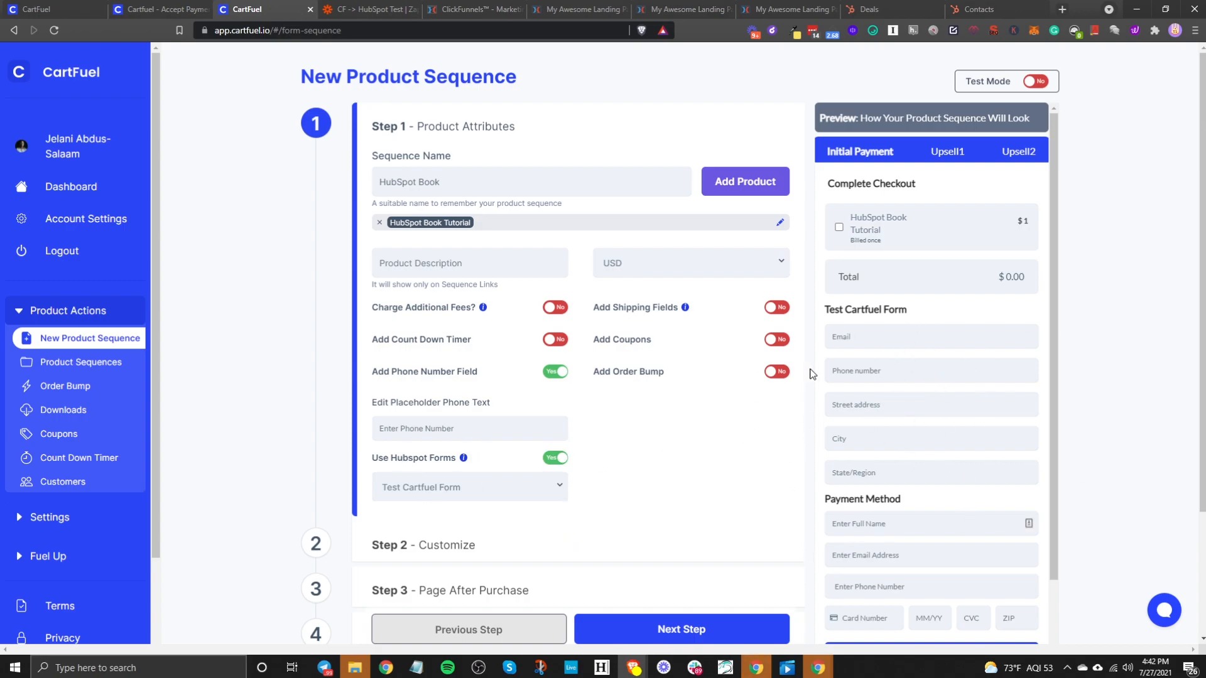
{"action": "left_click", "coordinate": [556, 458]}
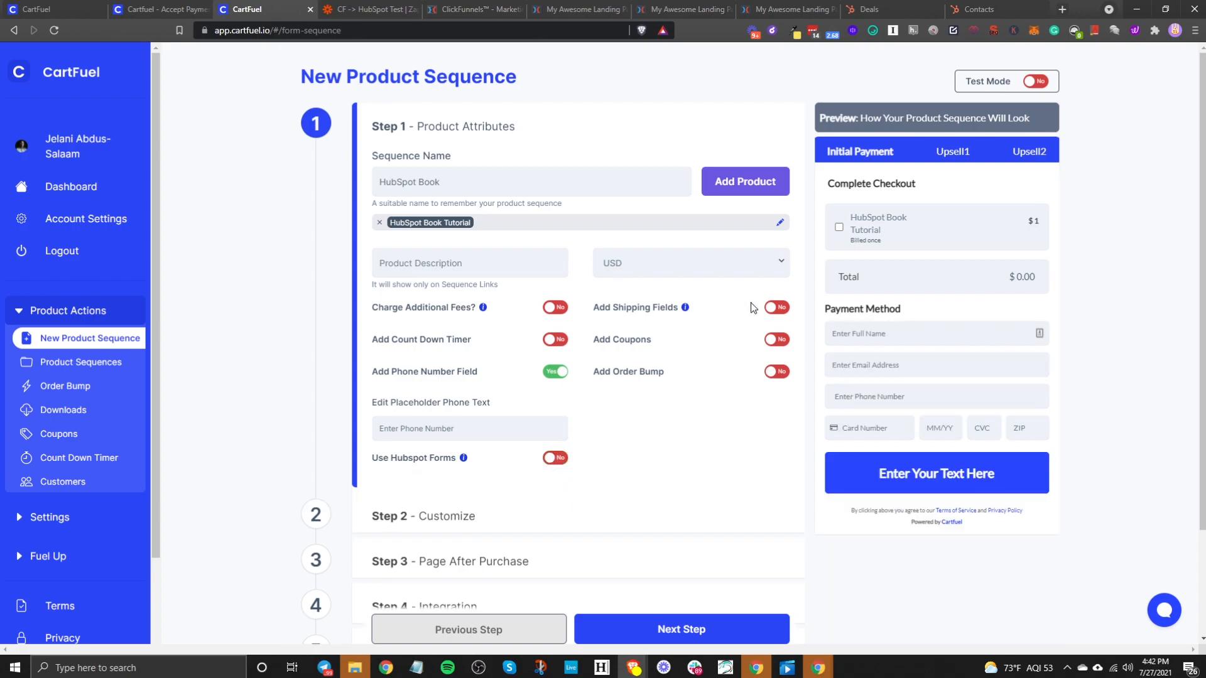
- Try the order bump choices, including Order Bump Test, then turn the order bump off
{"action": "left_click", "coordinate": [774, 373]}
{"action": "left_click", "coordinate": [710, 401]}
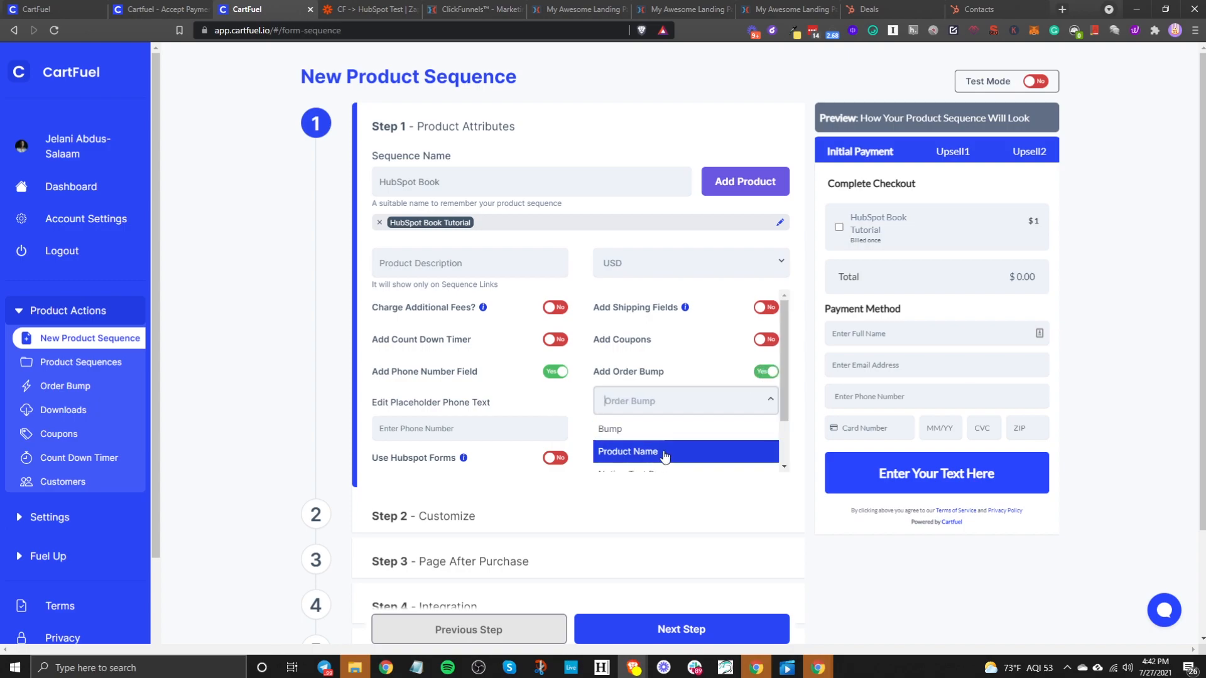
{"action": "left_click", "coordinate": [665, 453]}
{"action": "left_click", "coordinate": [773, 404]}
{"action": "left_click", "coordinate": [633, 434]}
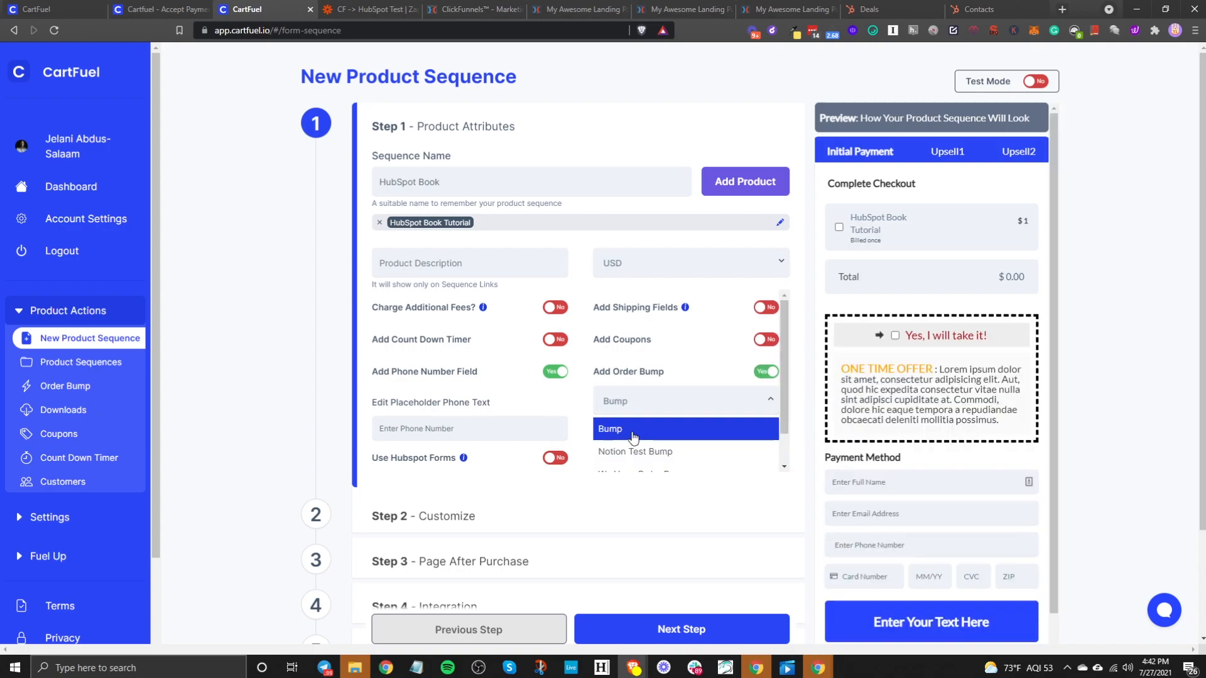
{"action": "left_click", "coordinate": [691, 401]}
{"action": "scroll", "coordinate": [675, 440], "scroll_direction": "down", "scroll_amount": 2}
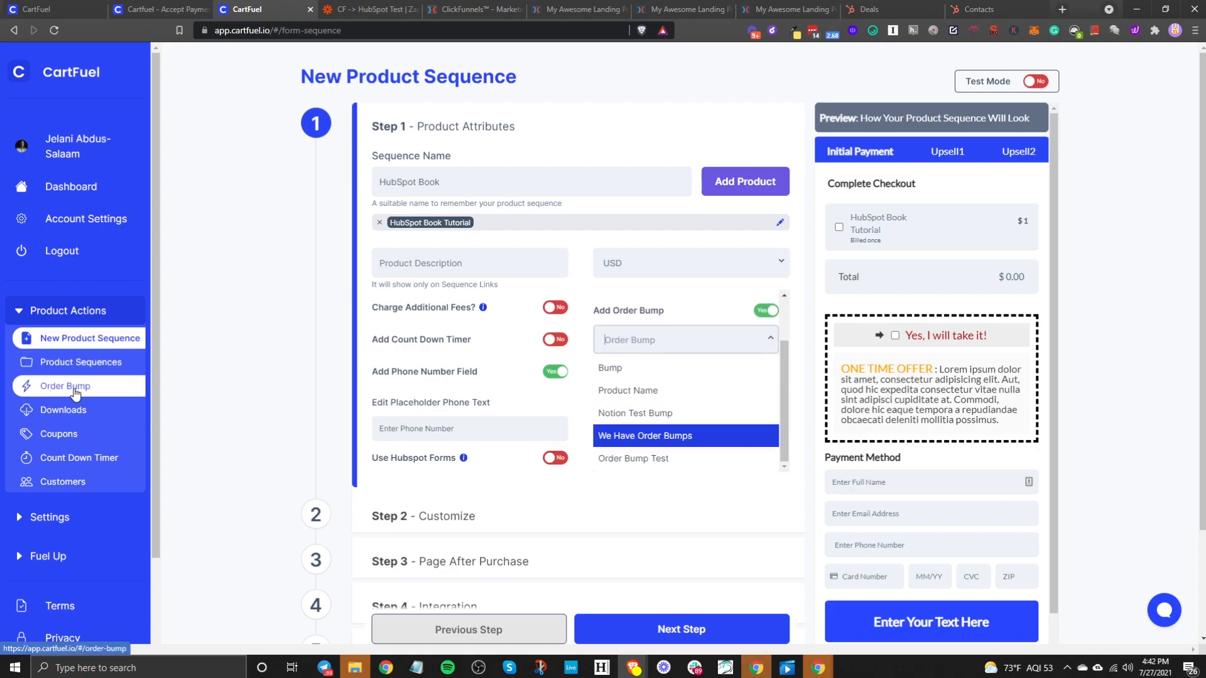
{"action": "left_click", "coordinate": [680, 458]}
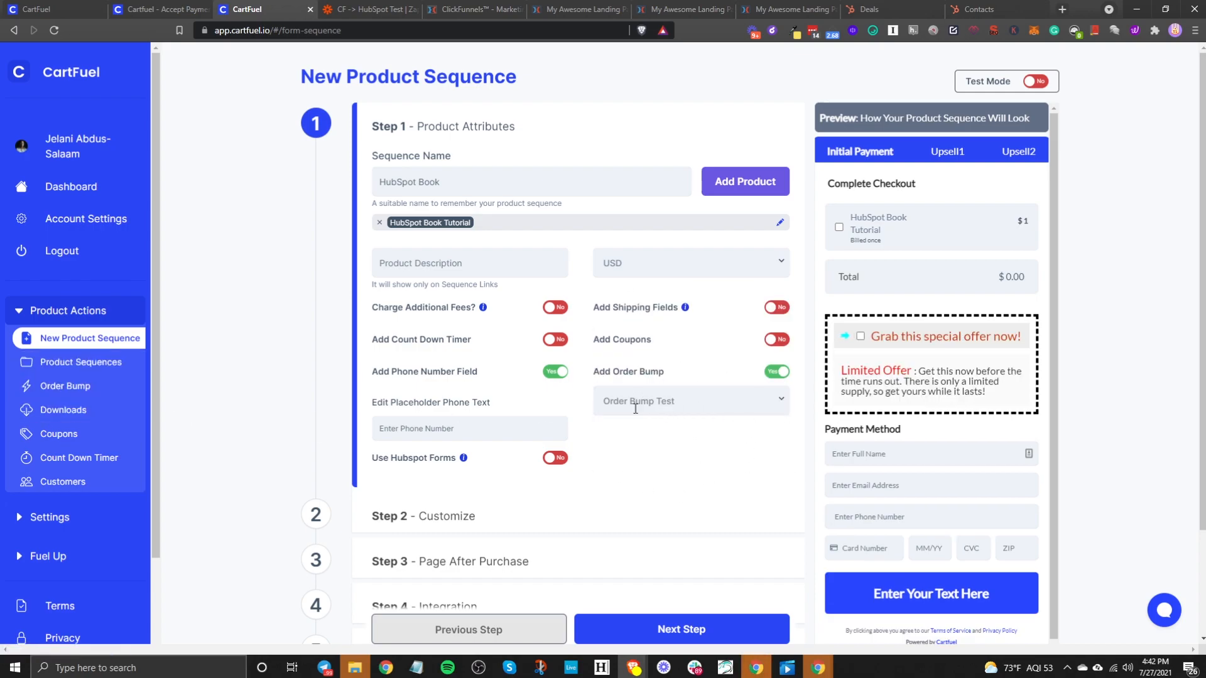
{"action": "left_click", "coordinate": [685, 407]}
{"action": "left_click", "coordinate": [777, 372]}
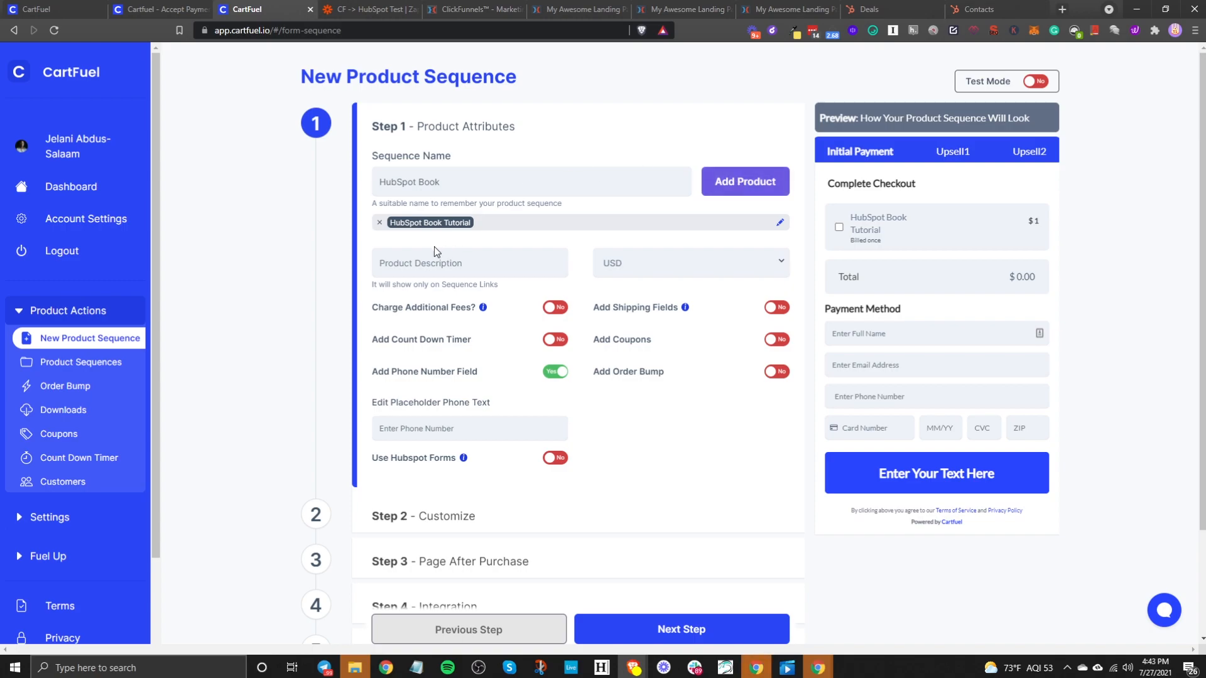
- Open the Add Product form and close it without adding anything
{"action": "left_click", "coordinate": [733, 186]}
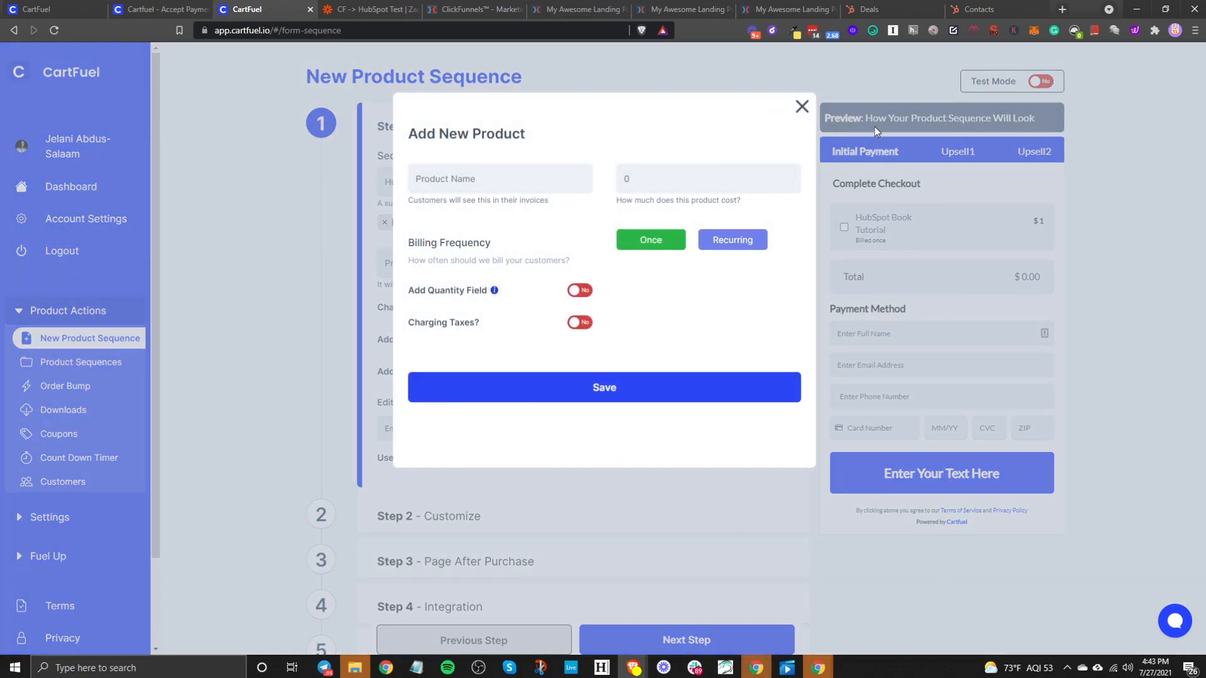
{"action": "left_click", "coordinate": [801, 106]}
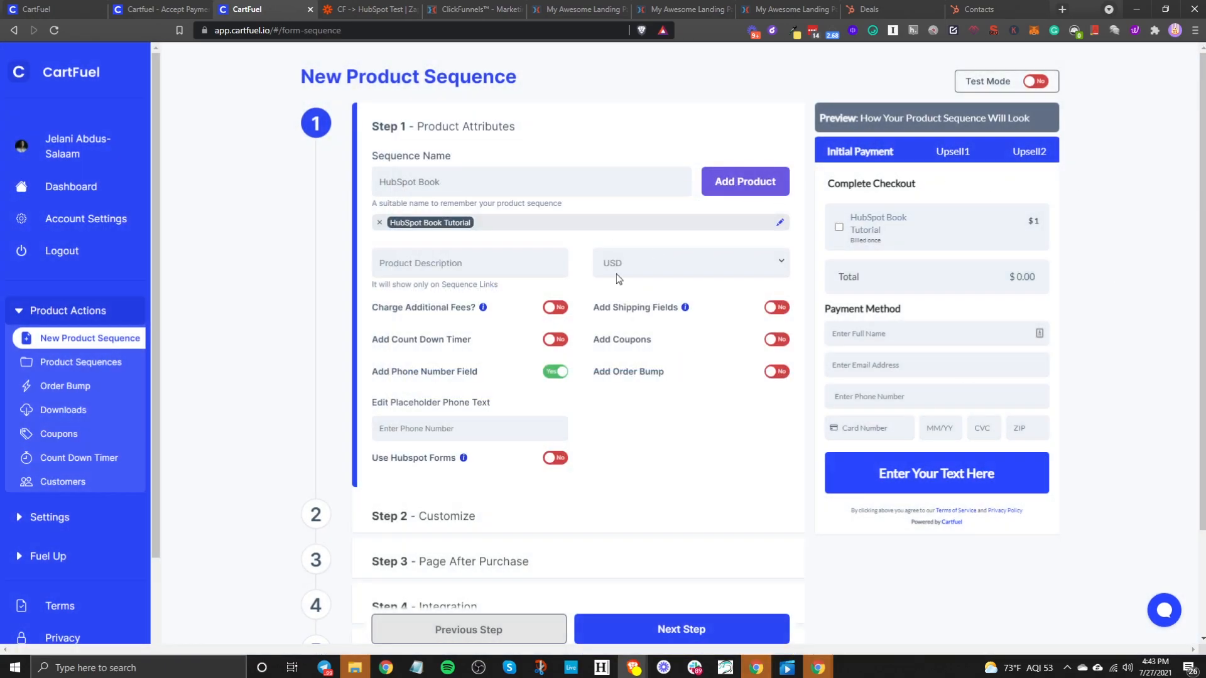
{"action": "scroll", "coordinate": [658, 446], "scroll_direction": "down", "scroll_amount": 3}
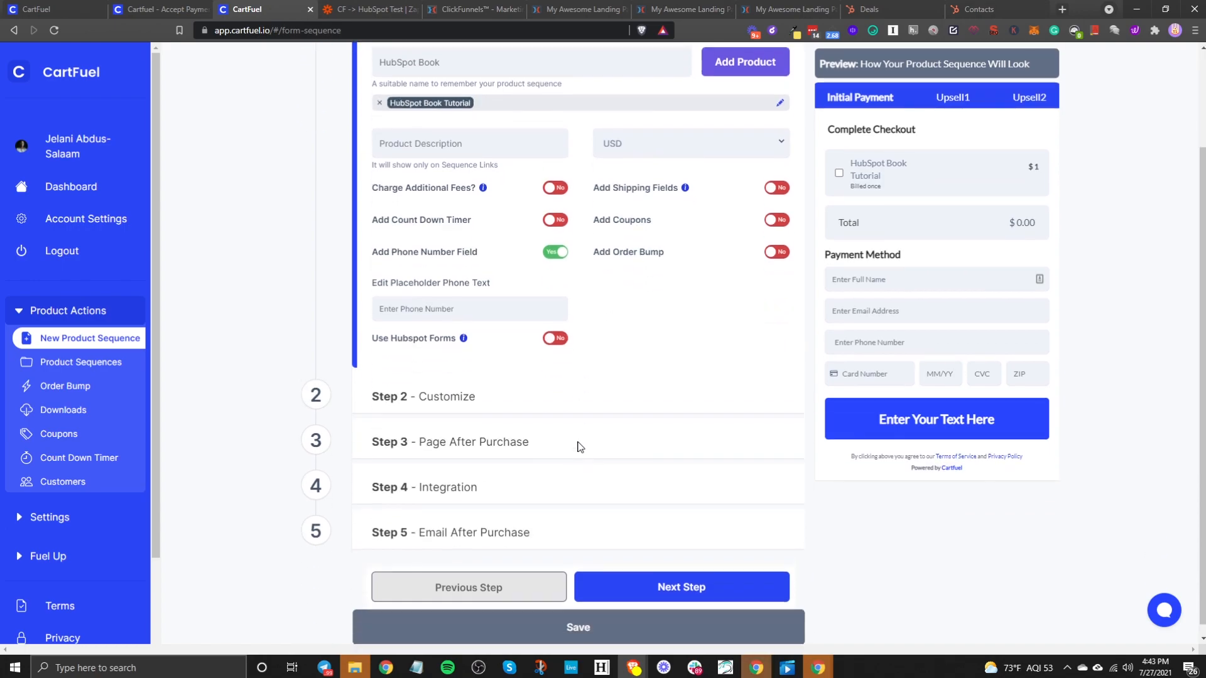
- Advance to Step 2 - Customize and review Form Style and the checkout header texts
{"action": "left_click", "coordinate": [676, 573]}
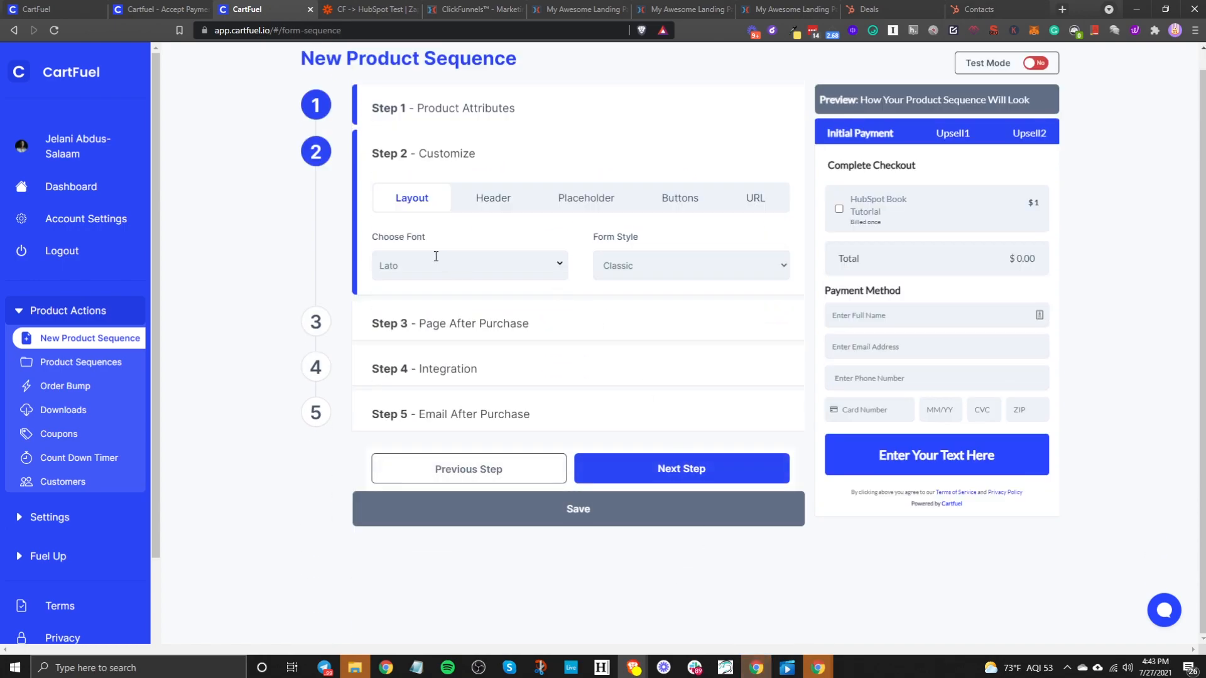
{"action": "left_click", "coordinate": [638, 263]}
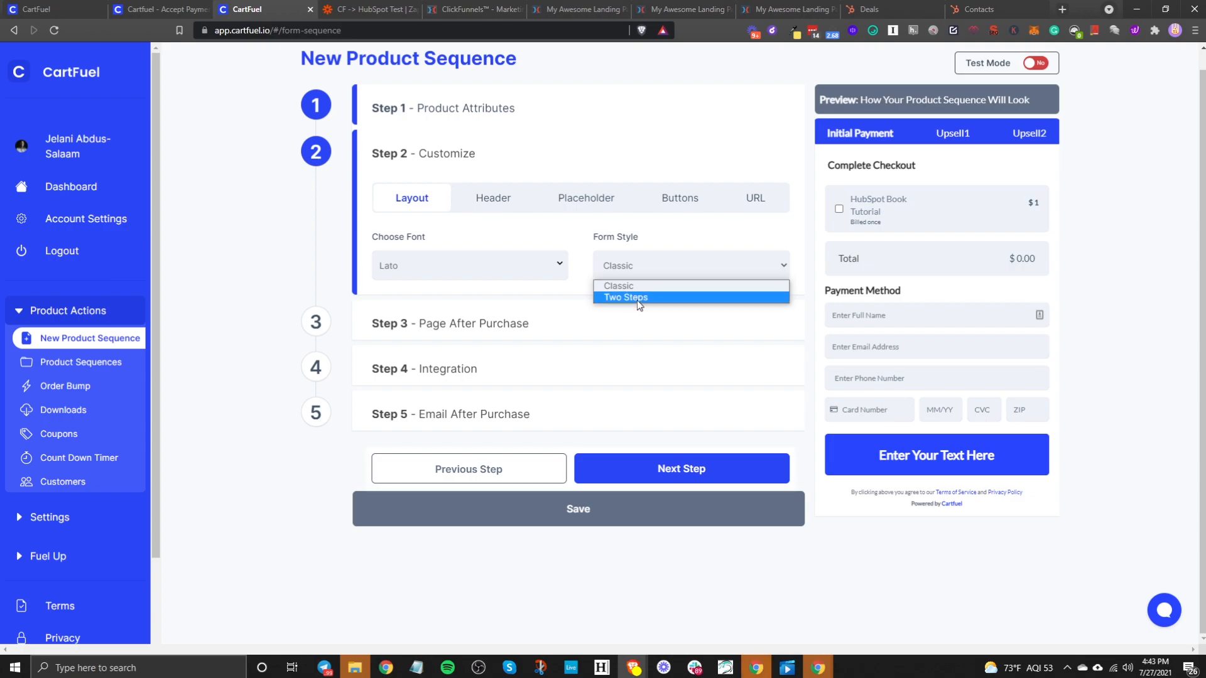
{"action": "left_click", "coordinate": [493, 198]}
{"action": "left_click_drag", "start_coordinate": [834, 159], "coordinate": [949, 162]}
{"action": "left_click", "coordinate": [434, 269]}
{"action": "left_click", "coordinate": [642, 267]}
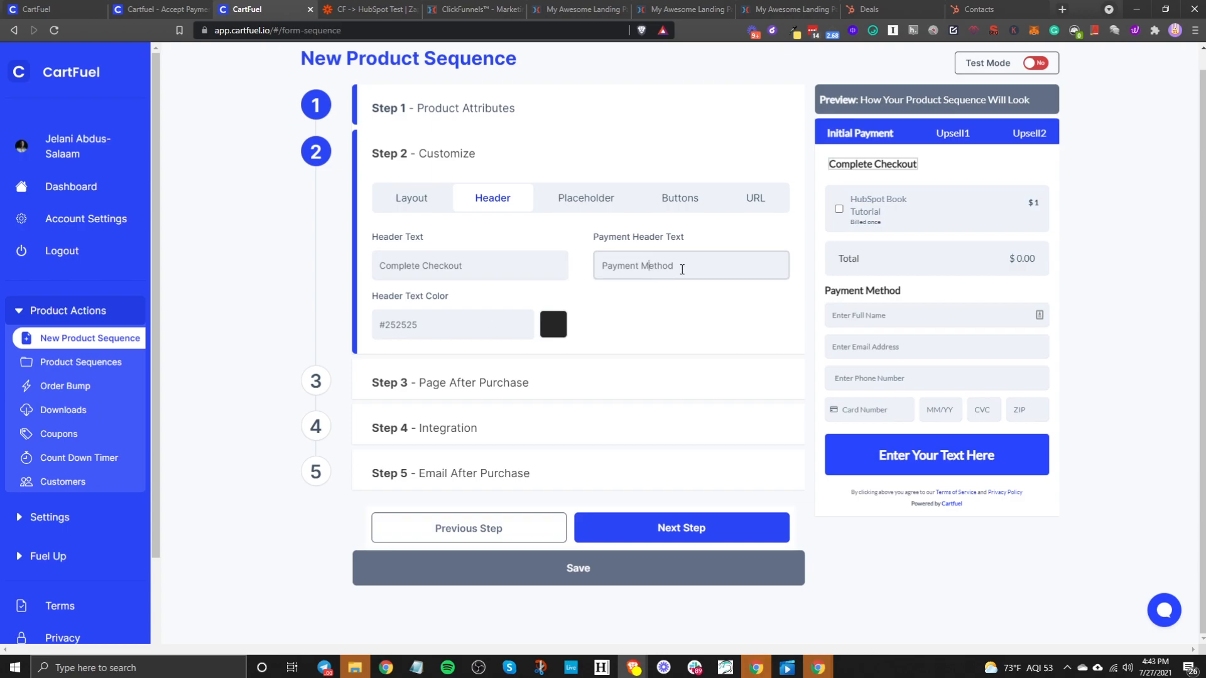
{"action": "left_click", "coordinate": [690, 261]}
- Keep placeholders Enter Full Name and Enter Email Address, with full name left unsplit
{"action": "left_click", "coordinate": [571, 197]}
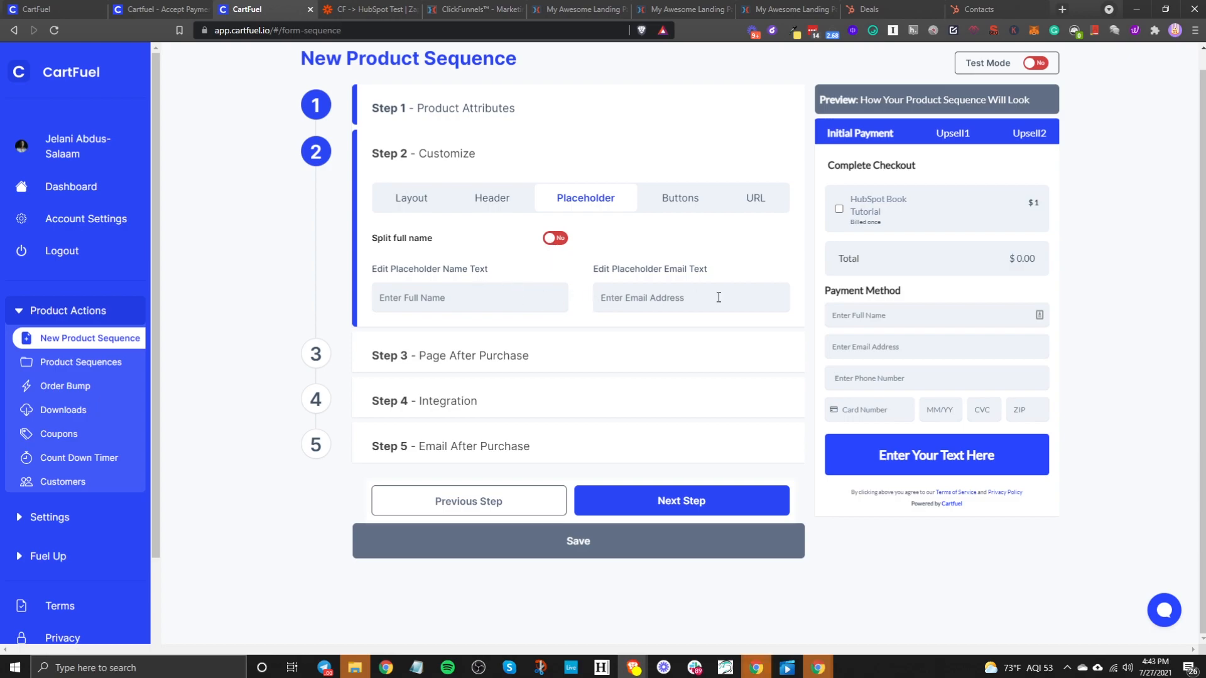
{"action": "triple_click", "coordinate": [386, 297]}
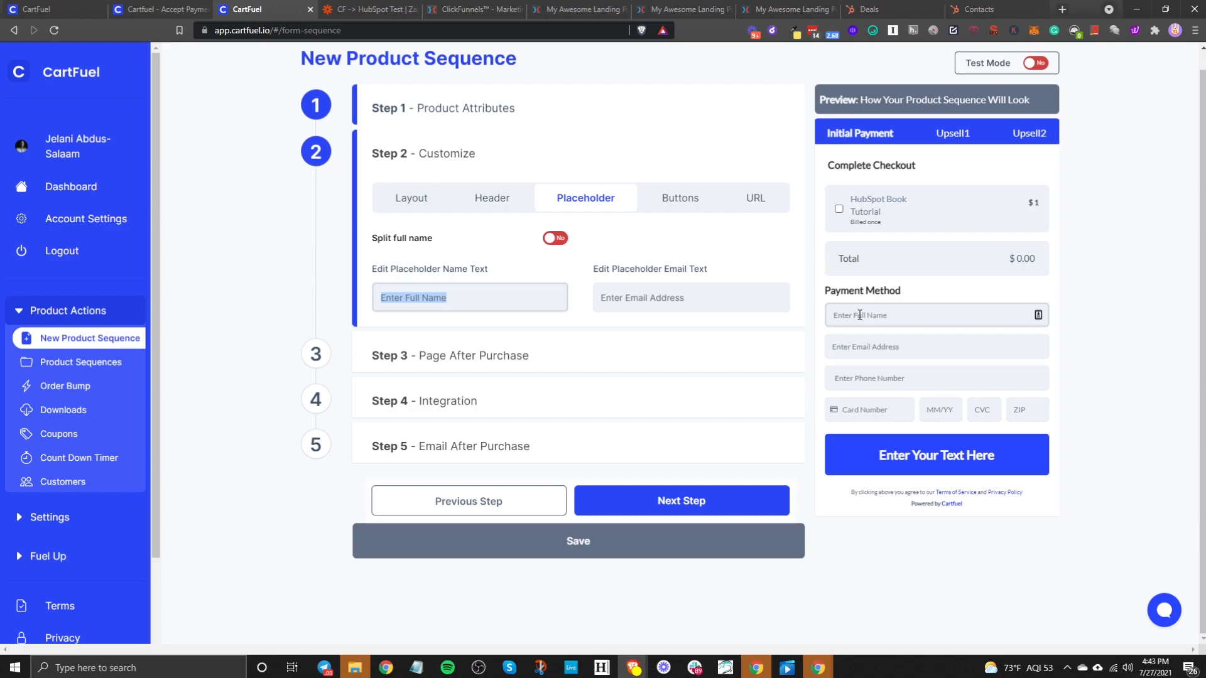
{"action": "left_click_drag", "start_coordinate": [699, 300], "coordinate": [615, 299]}
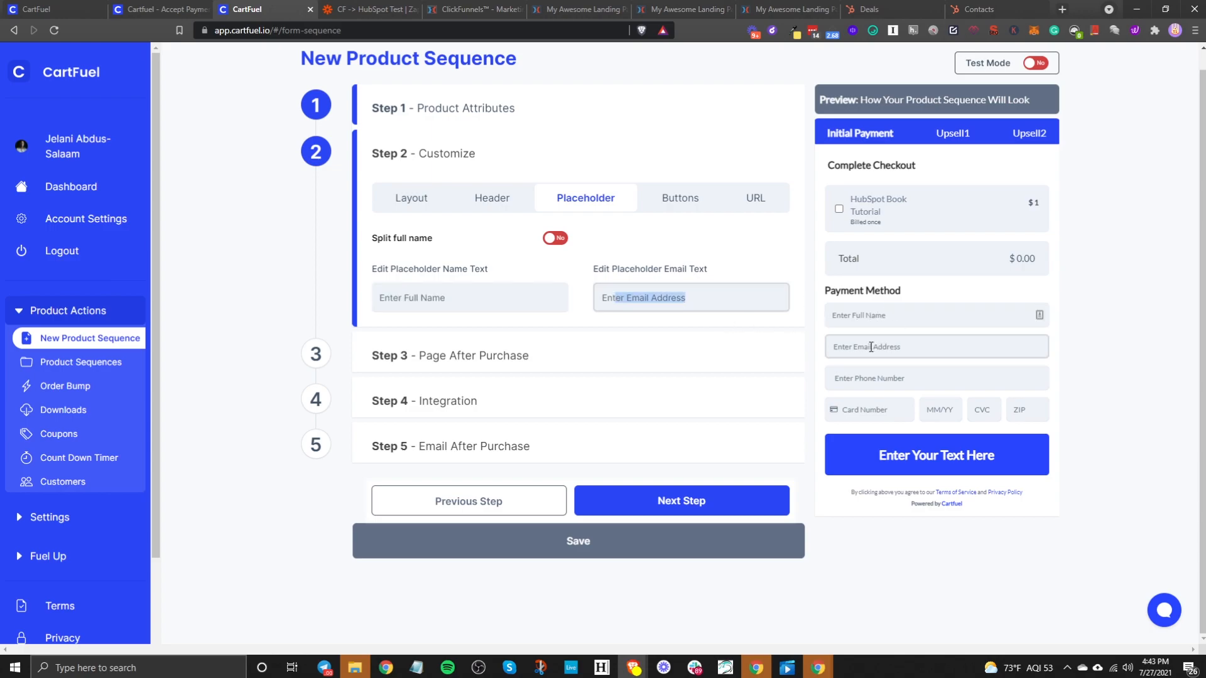
{"action": "left_click", "coordinate": [552, 247]}
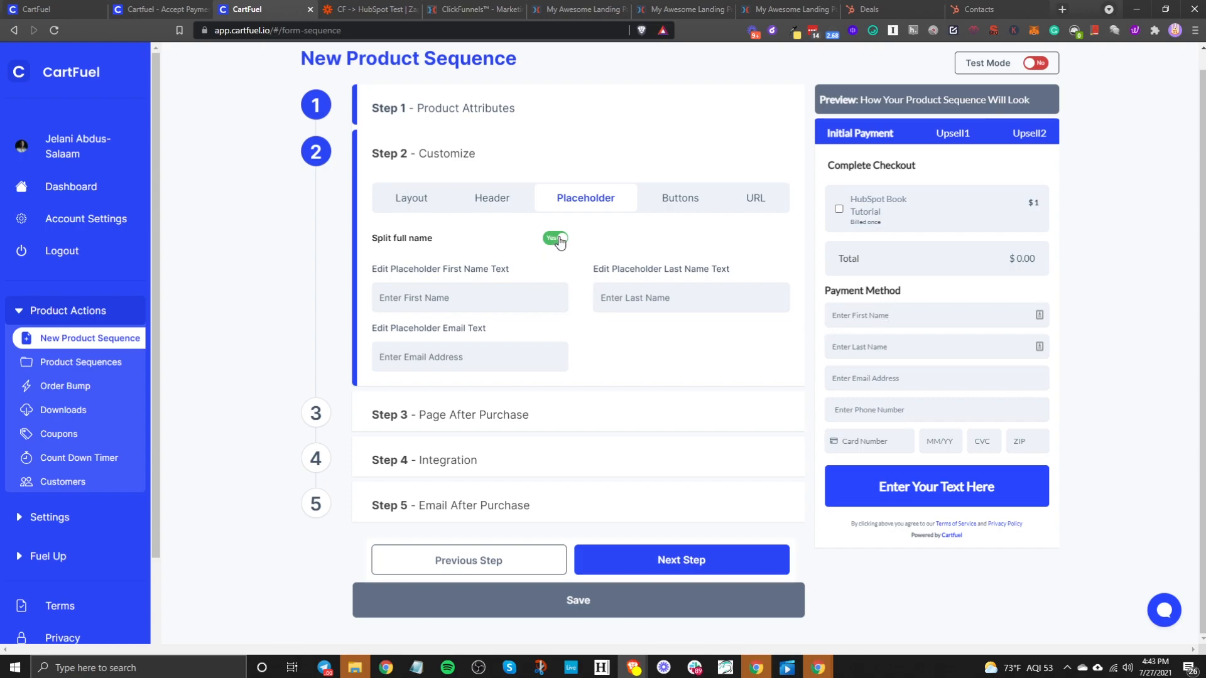
{"action": "left_click", "coordinate": [557, 241]}
{"action": "left_click", "coordinate": [547, 241]}
{"action": "left_click", "coordinate": [555, 242]}
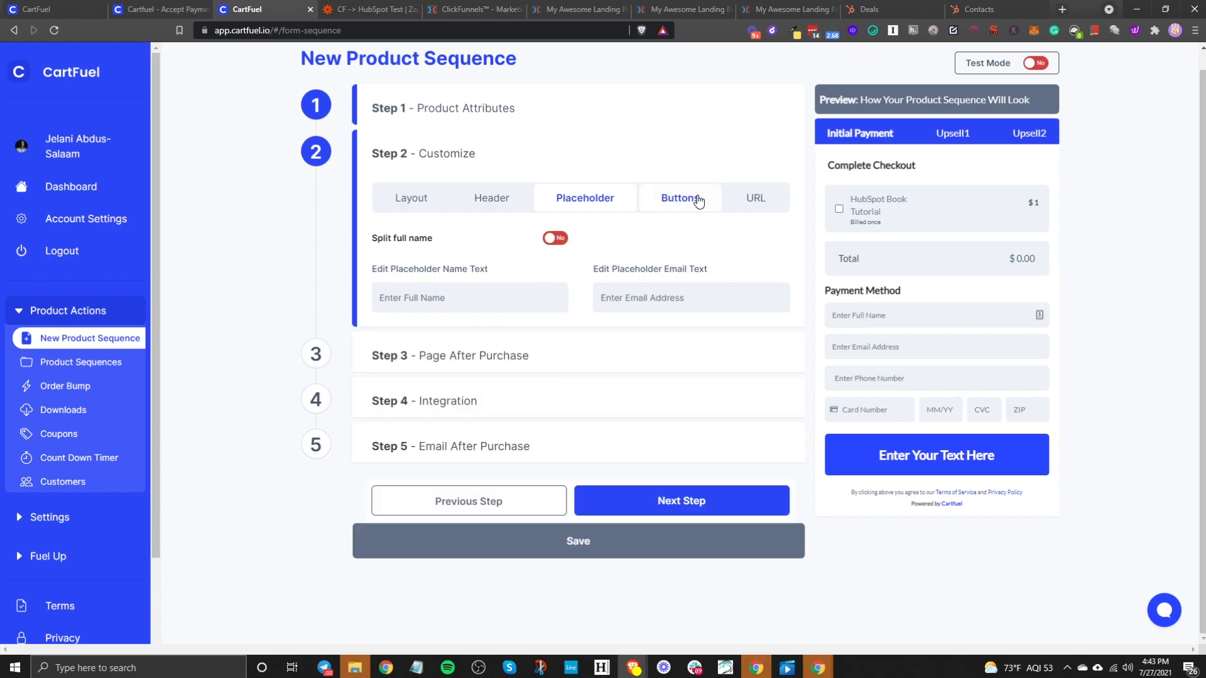
- Label the checkout button 'Complete Payment!' and colour it dark #2a2c36
{"action": "left_click", "coordinate": [691, 200]}
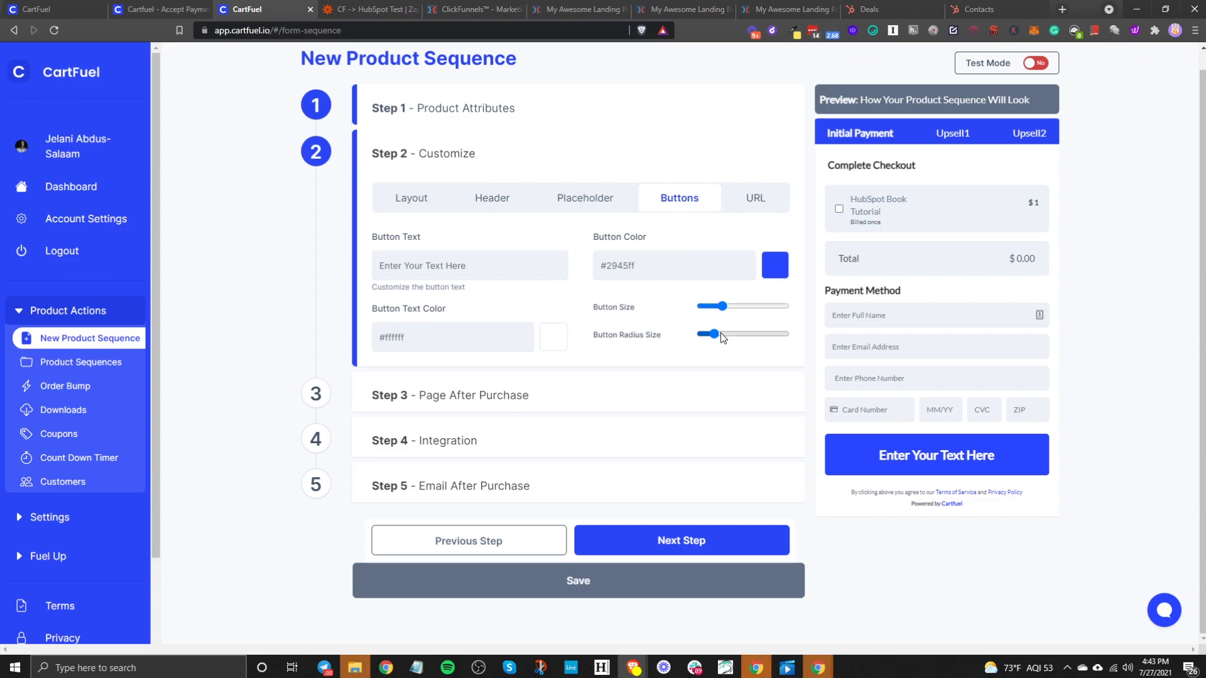
{"action": "left_click", "coordinate": [468, 259]}
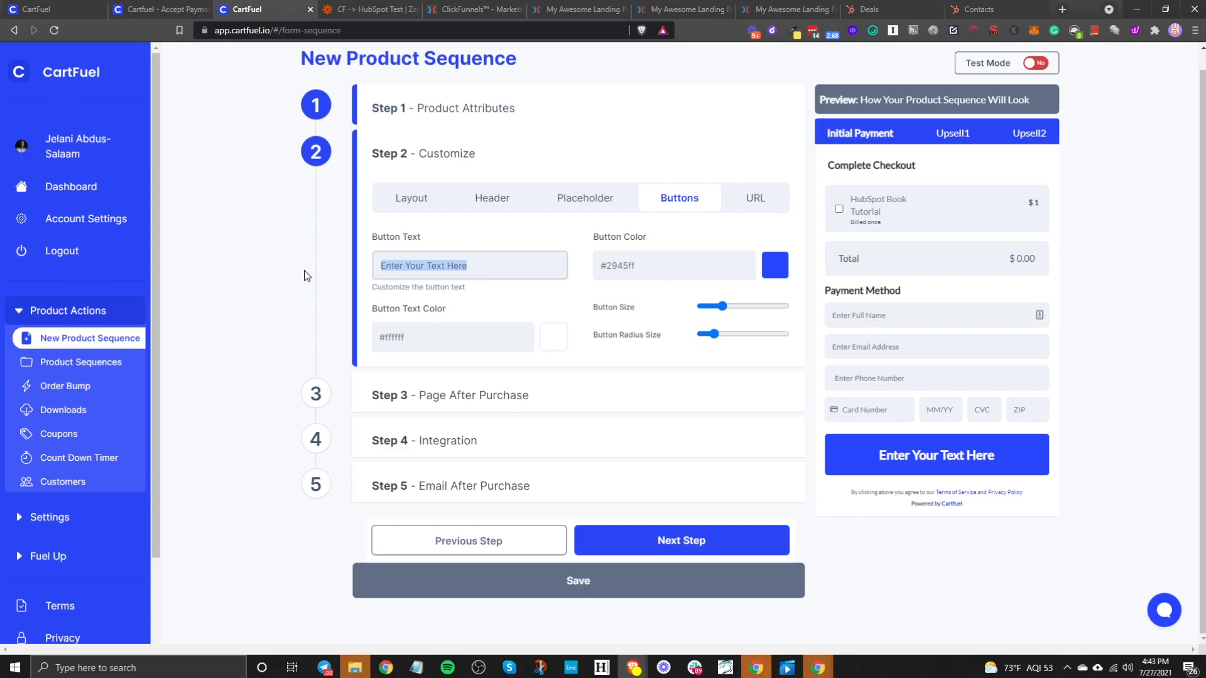
{"action": "type", "text": "Complete Payment!"}
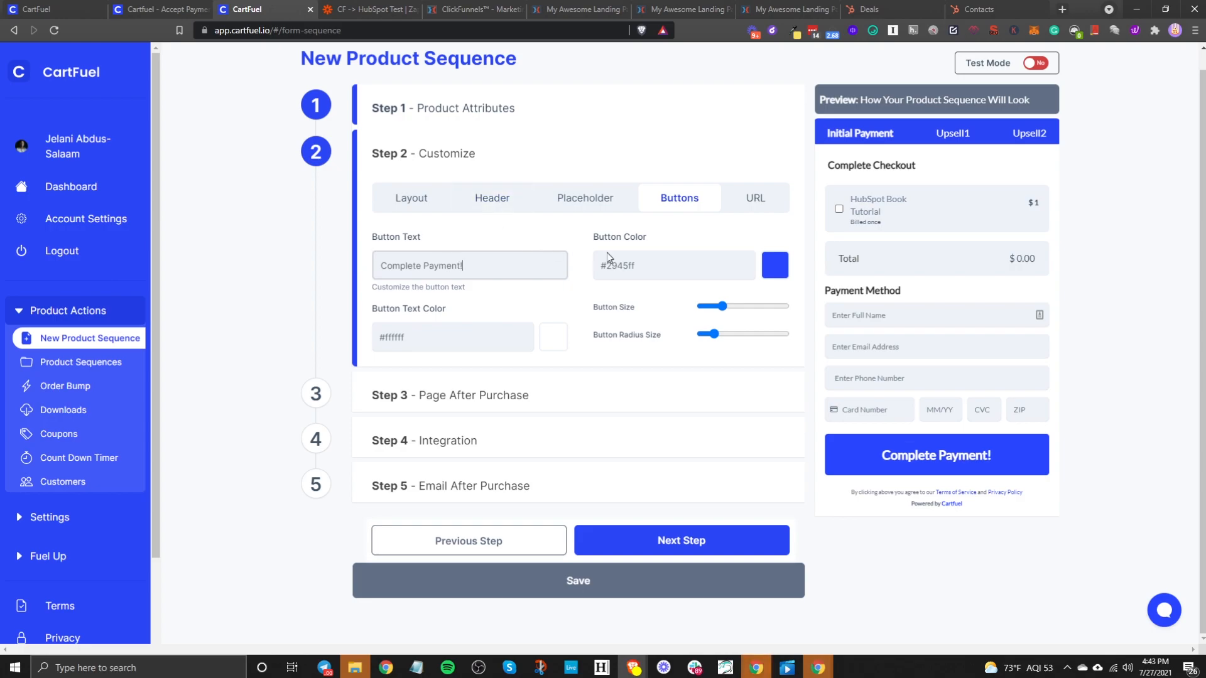
{"action": "left_click", "coordinate": [775, 266]}
{"action": "left_click_drag", "start_coordinate": [622, 306], "coordinate": [545, 329]}
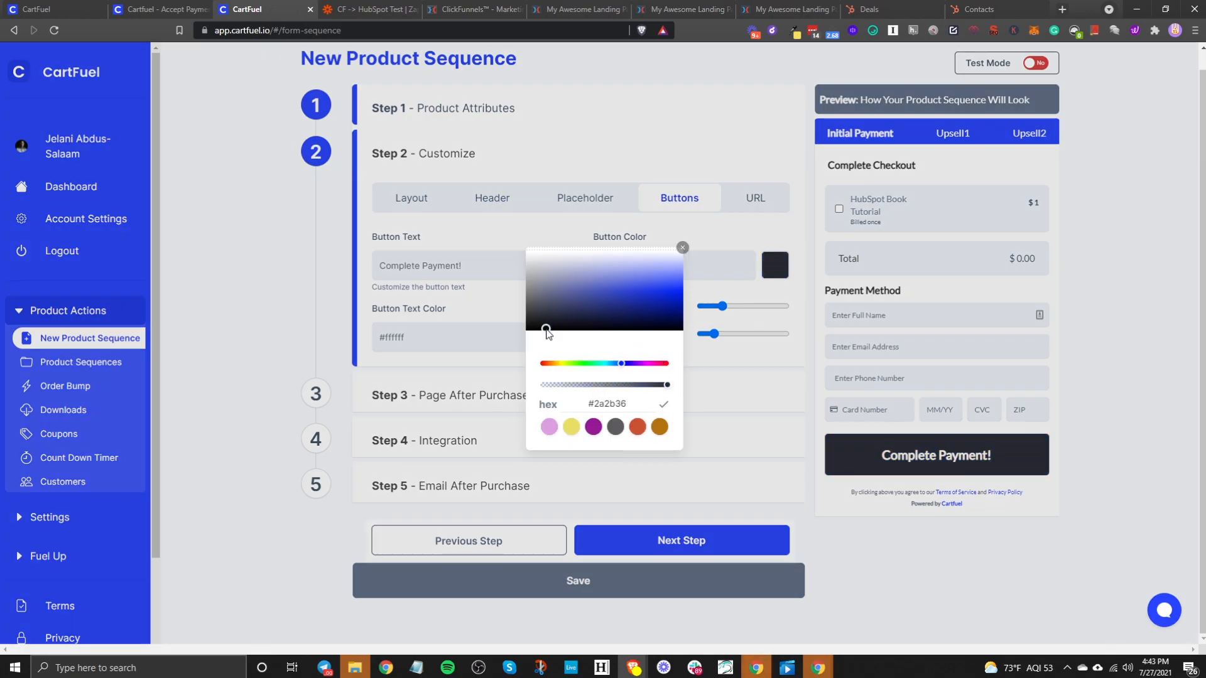
{"action": "left_click", "coordinate": [684, 249]}
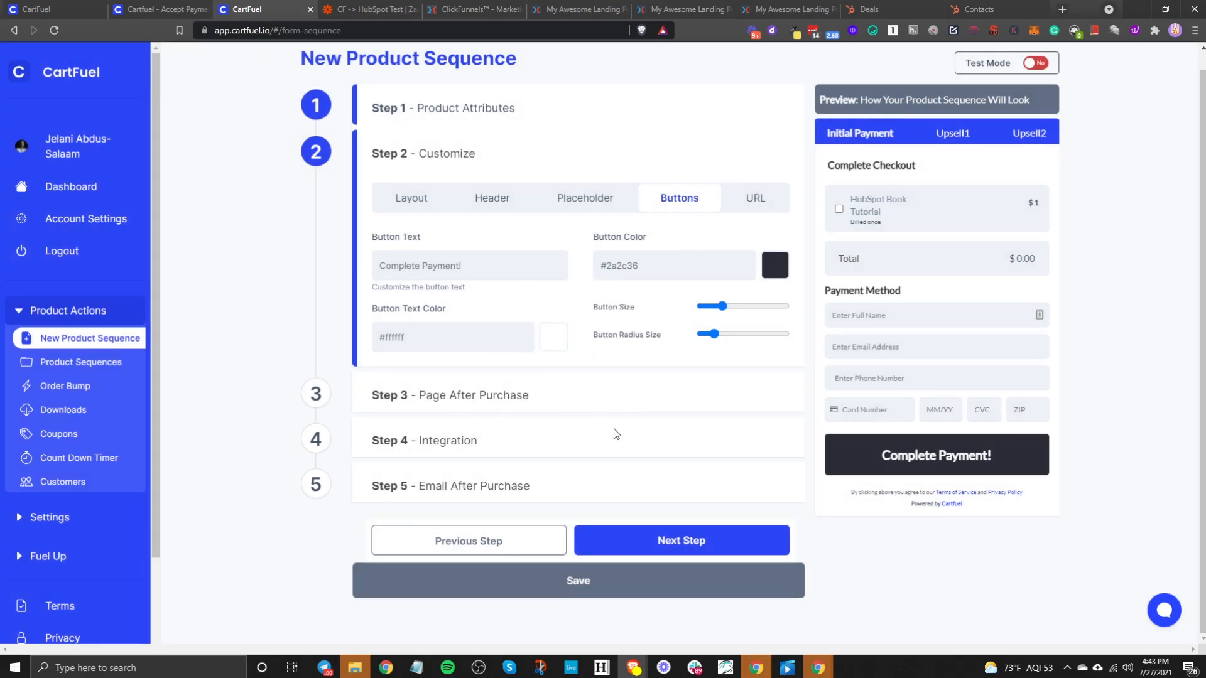
{"action": "left_click", "coordinate": [662, 535]}
{"action": "left_click", "coordinate": [480, 406]}
- Check the URL tab's custom HEAD and CSS code boxes, then move to Step 3 - Page After Purchase
{"action": "left_click", "coordinate": [754, 198]}
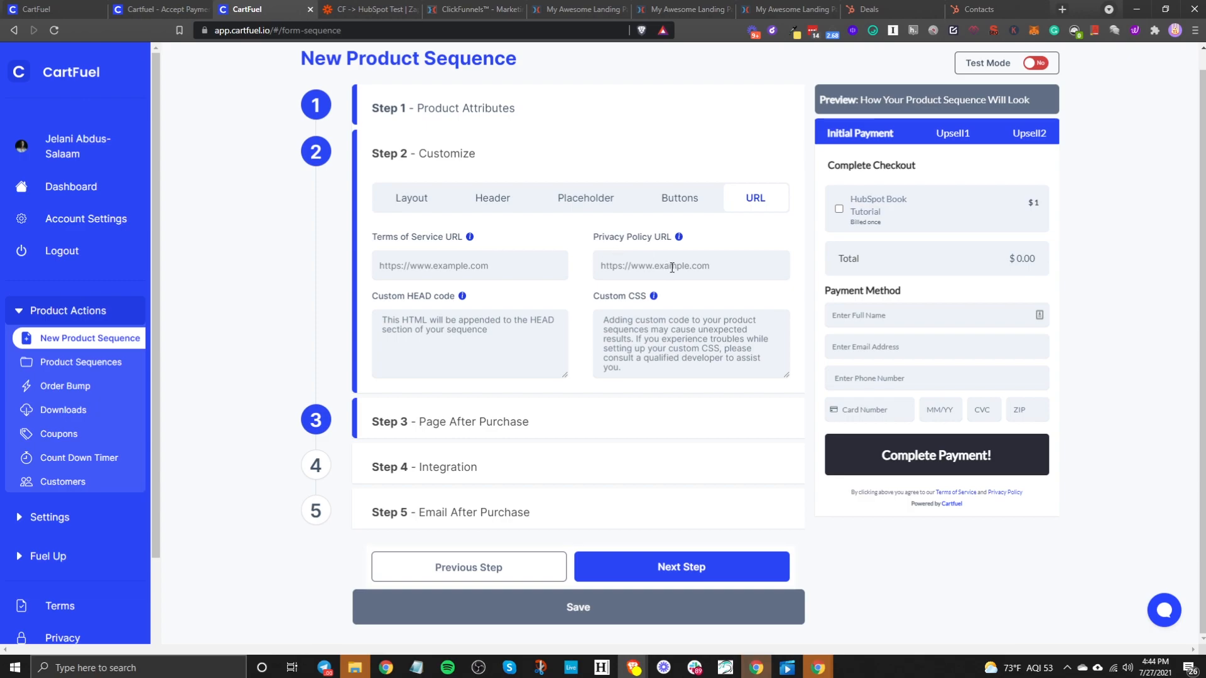
{"action": "left_click", "coordinate": [413, 337]}
{"action": "left_click", "coordinate": [648, 329]}
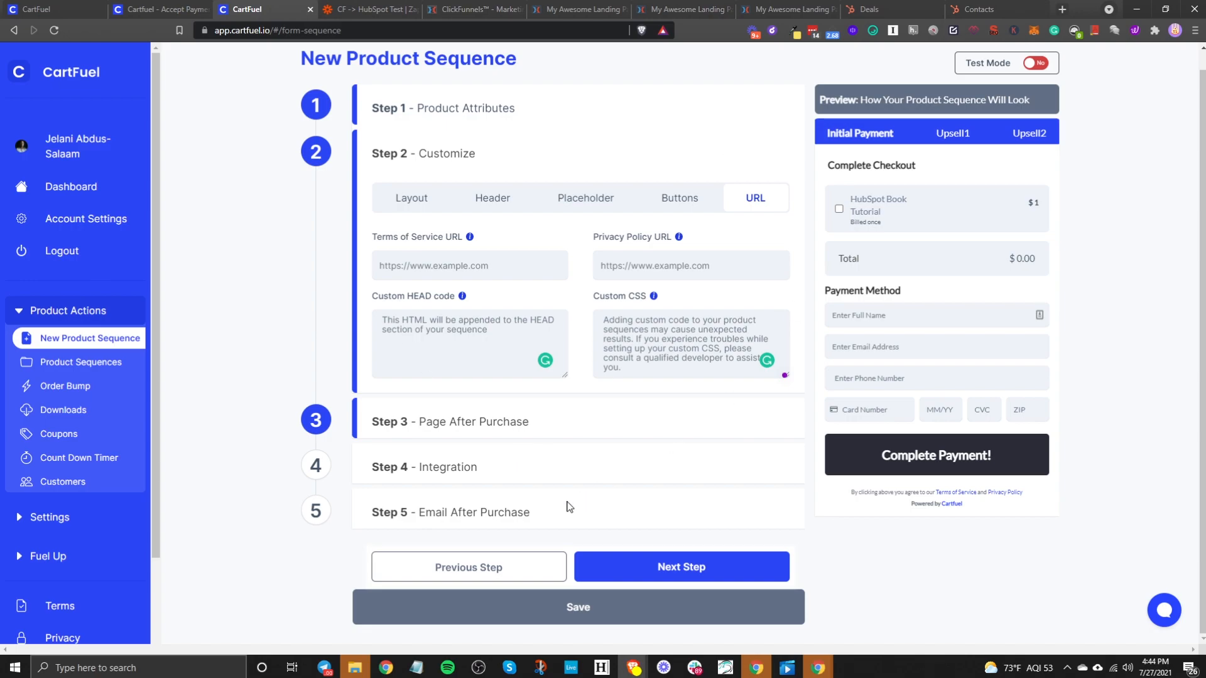
{"action": "left_click", "coordinate": [626, 564]}
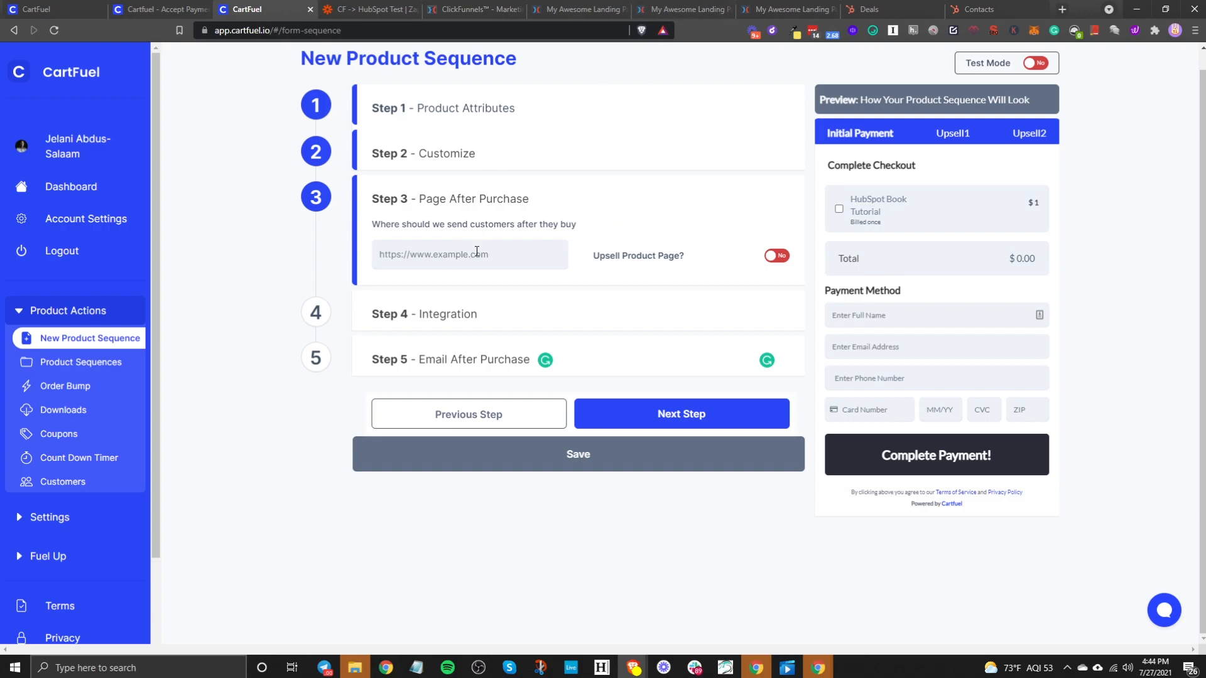
- Turn the Upsell Product Page on in Step 3 to reveal the upsell fields
{"action": "left_click", "coordinate": [779, 257]}
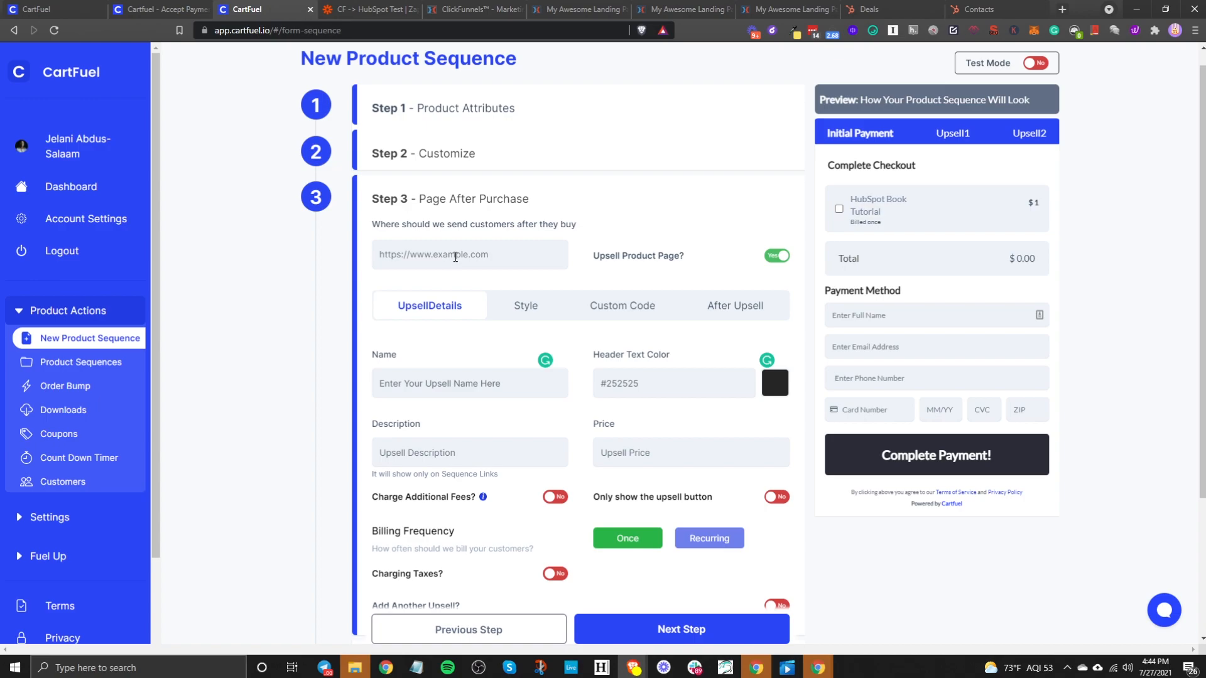
{"action": "left_click", "coordinate": [688, 7]}
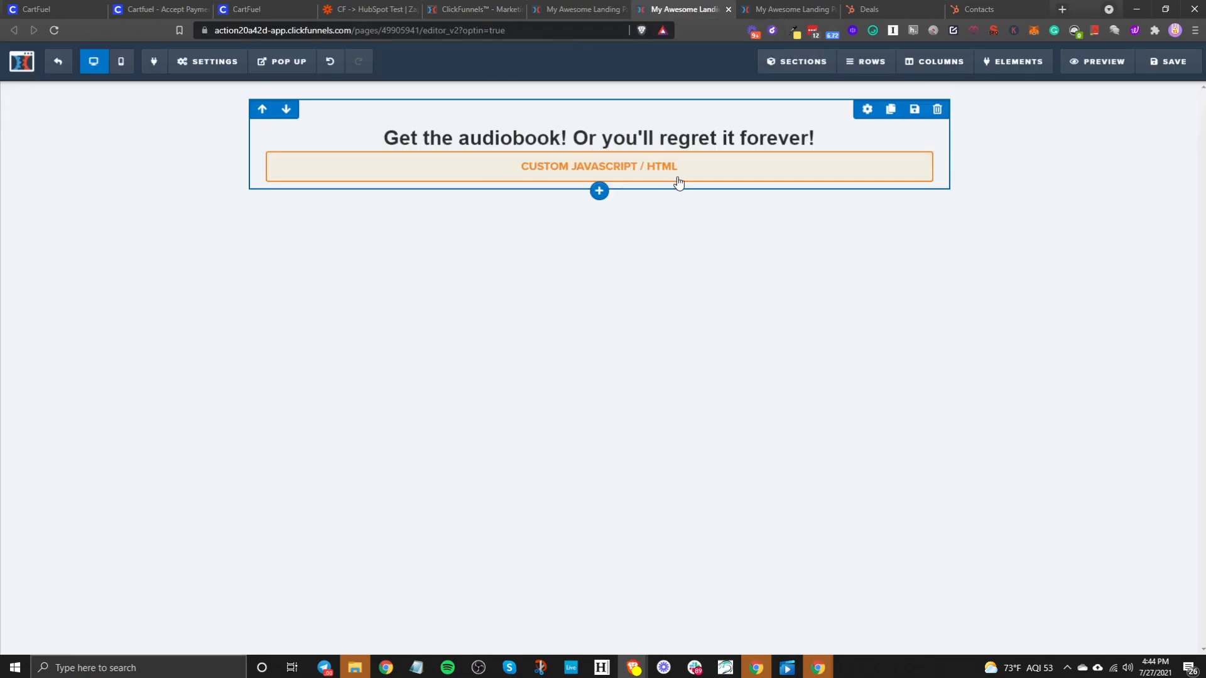
- Save the ClickFunnels landing page and preview it in a new tab
{"action": "left_click", "coordinate": [1166, 70]}
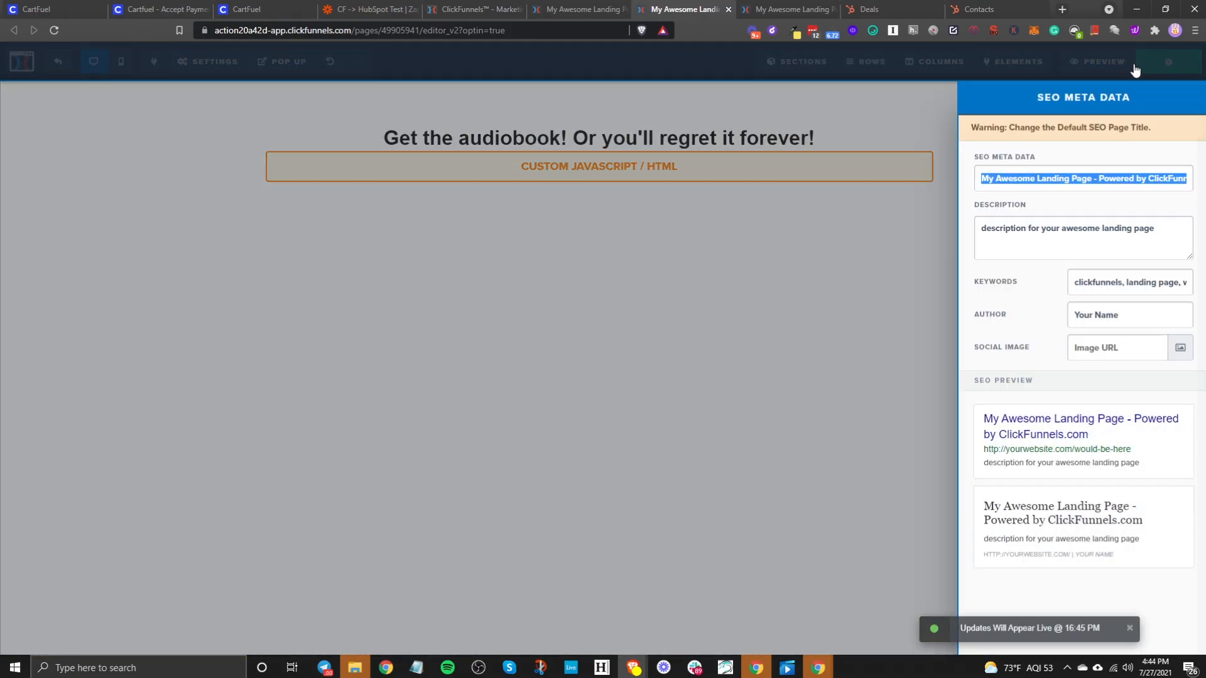
{"action": "left_click", "coordinate": [898, 169]}
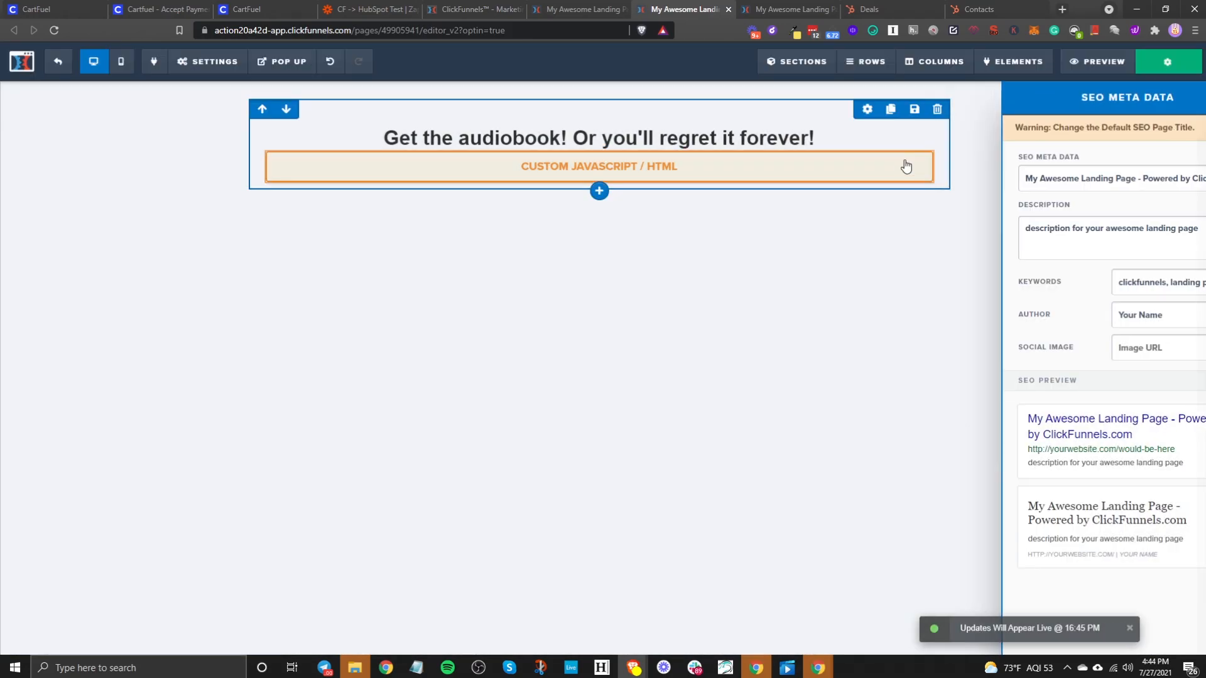
{"action": "left_click", "coordinate": [1089, 63]}
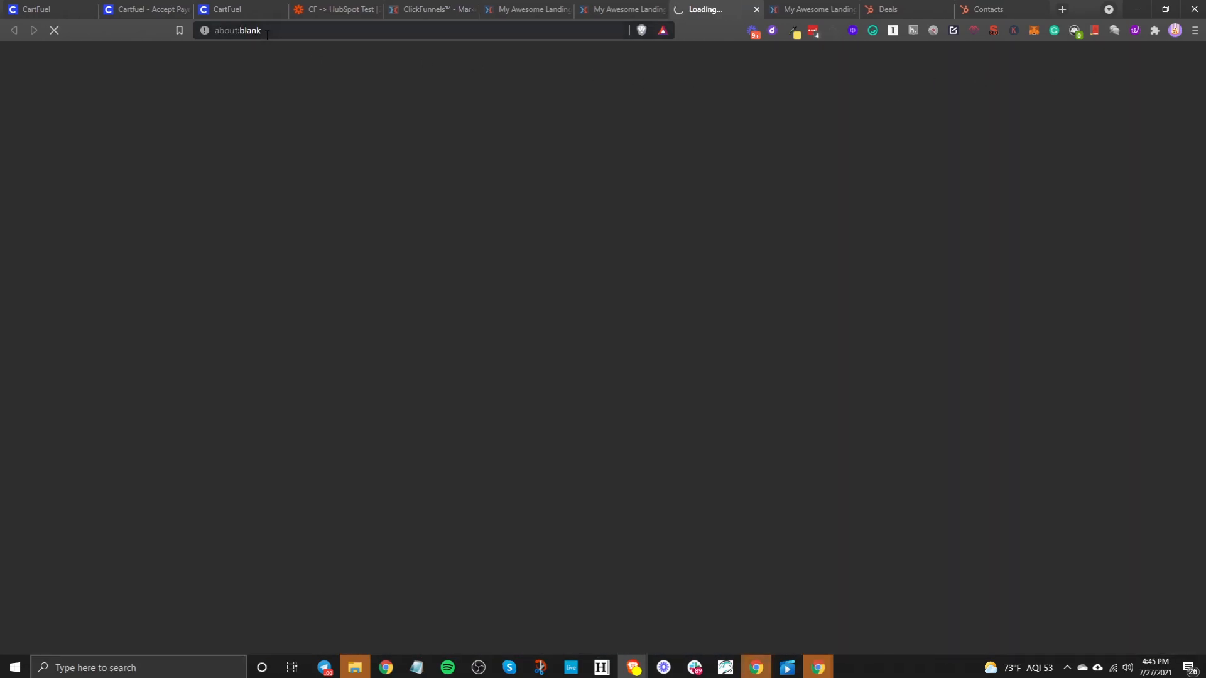
- Trim the preview address to the live opt-in URL and paste it as CartFuel's after-purchase redirect
{"action": "left_click", "coordinate": [402, 33]}
{"action": "left_click", "coordinate": [423, 33]}
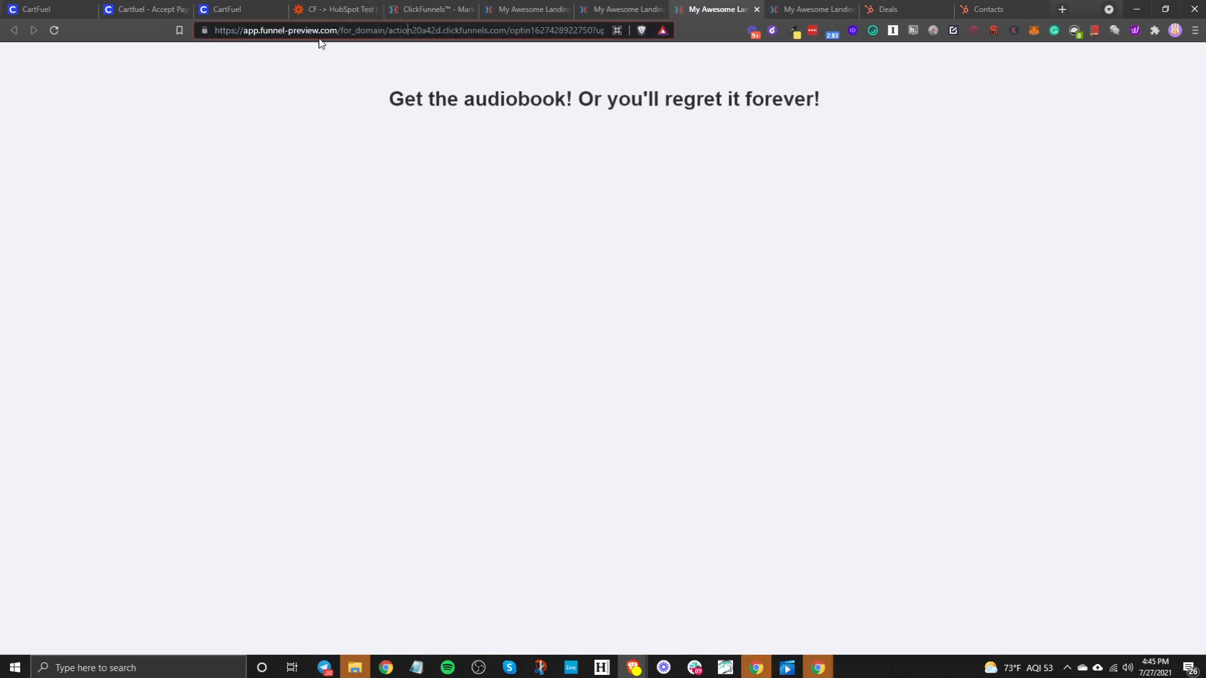
{"action": "left_click_drag", "start_coordinate": [389, 30], "coordinate": [248, 30]}
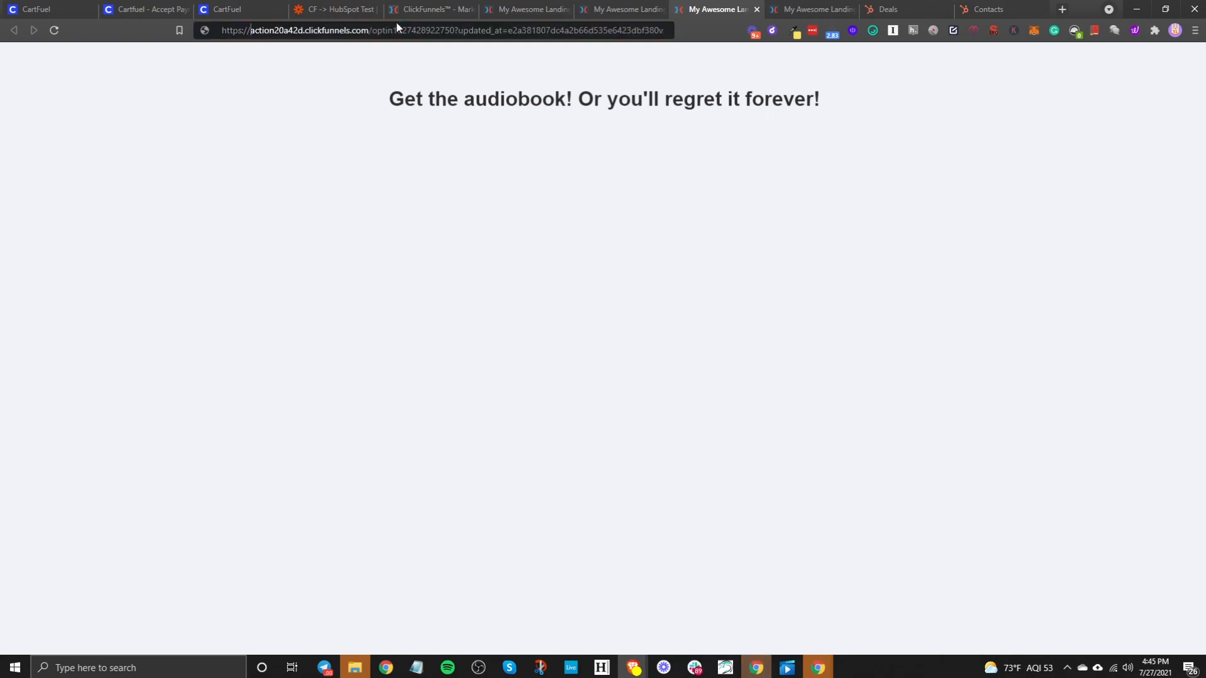
{"action": "key", "text": "BackSpace"}
{"action": "left_click_drag", "start_coordinate": [456, 30], "coordinate": [873, 25]}
{"action": "key", "text": "BackSpace"}
{"action": "key", "text": "ctrl+a"}
{"action": "key", "text": "ctrl+c"}
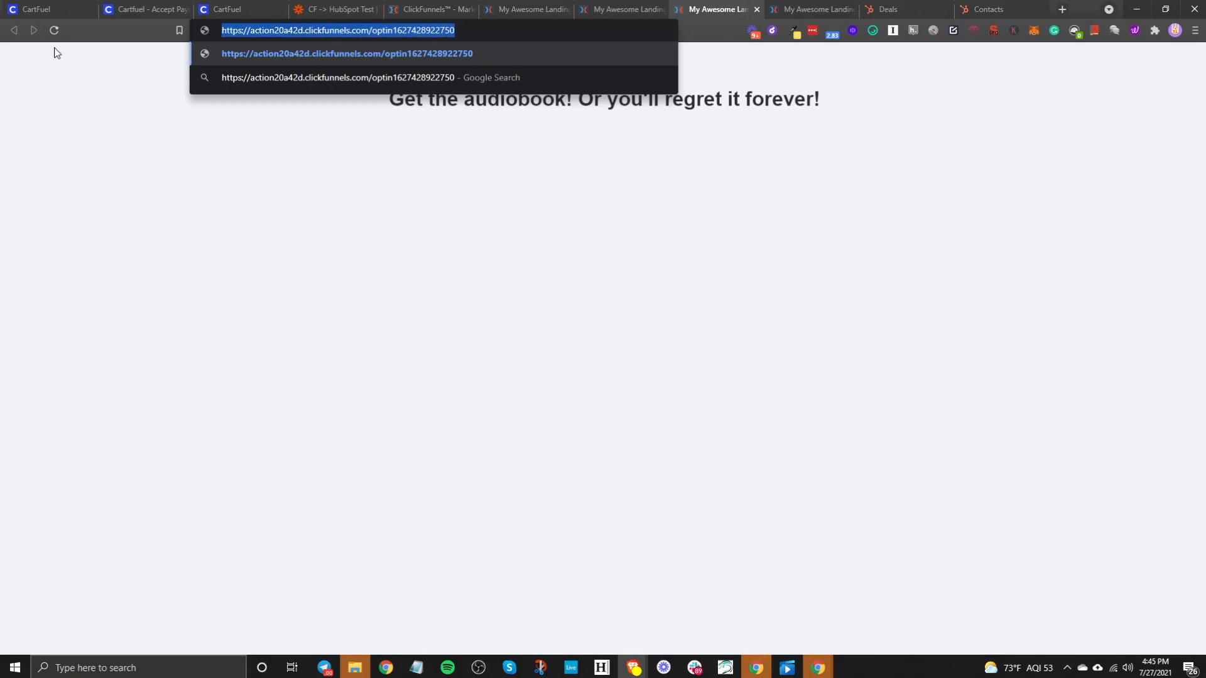
{"action": "left_click", "coordinate": [244, 5]}
{"action": "left_click", "coordinate": [522, 251]}
{"action": "key", "text": "ctrl+v"}
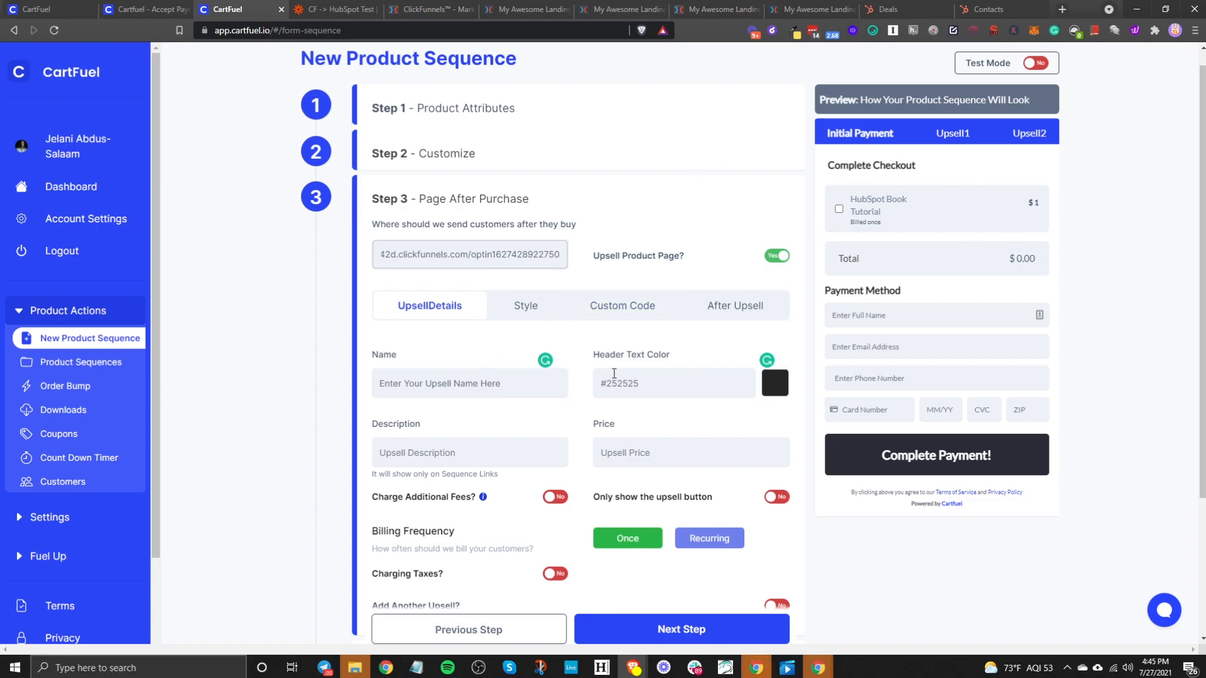
- Rename the first upsell to 'HubSpot Audiobook Version'
{"action": "left_click", "coordinate": [456, 383]}
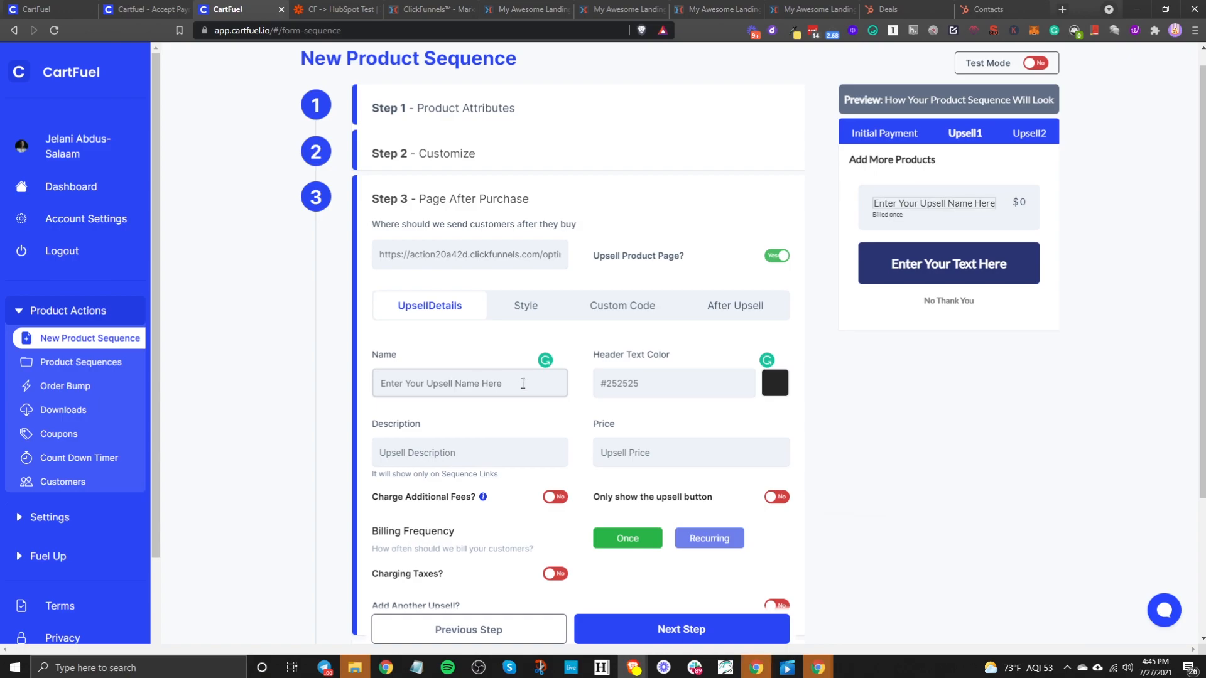
{"action": "left_click_drag", "start_coordinate": [532, 384], "coordinate": [220, 378]}
{"action": "type", "text": "H"}
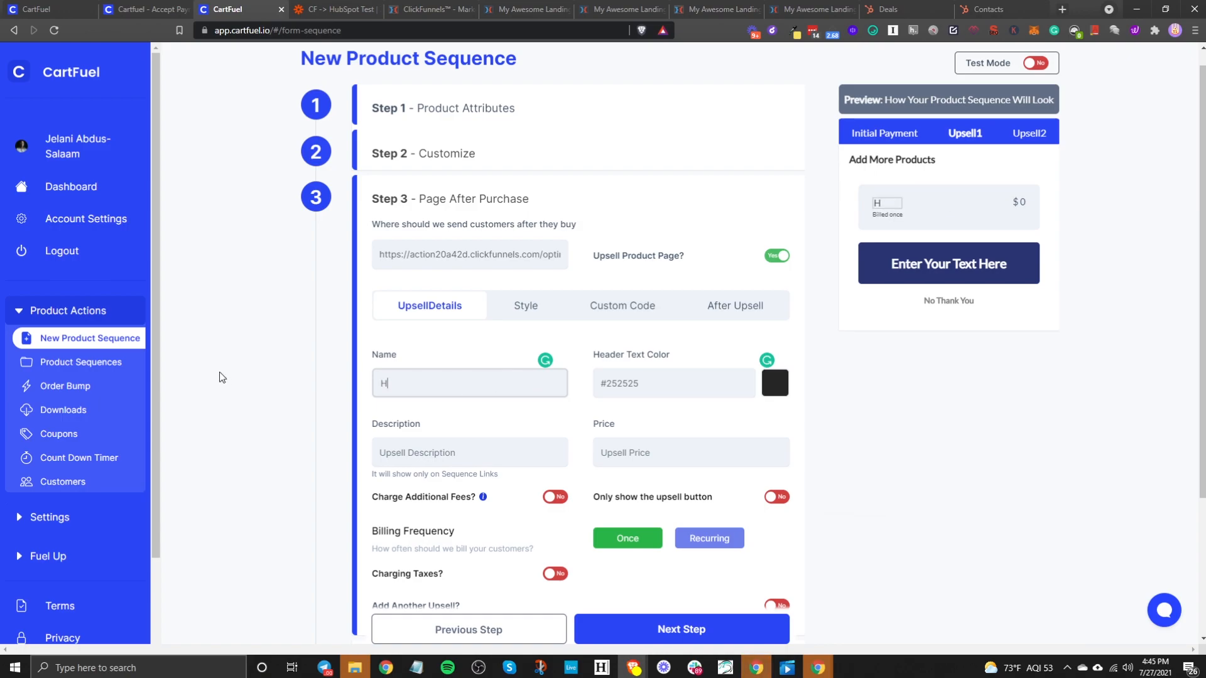
{"action": "type", "text": "ubSpot Audi"}
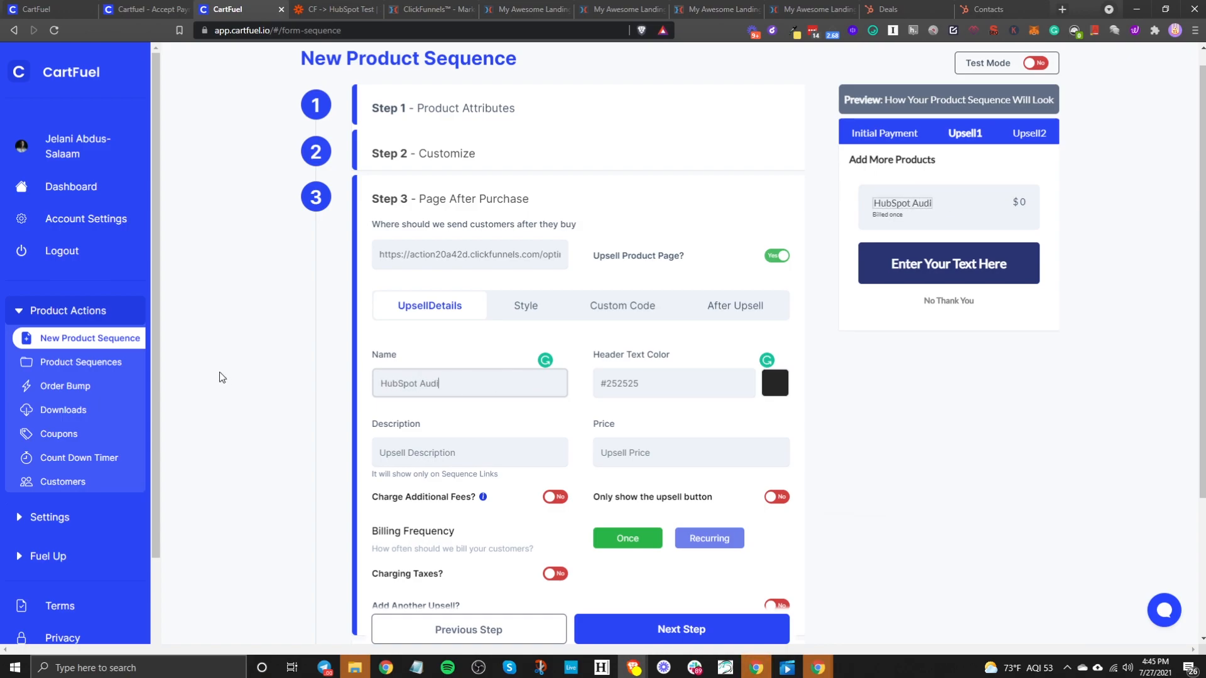
{"action": "type", "text": "o Versbook Version"}
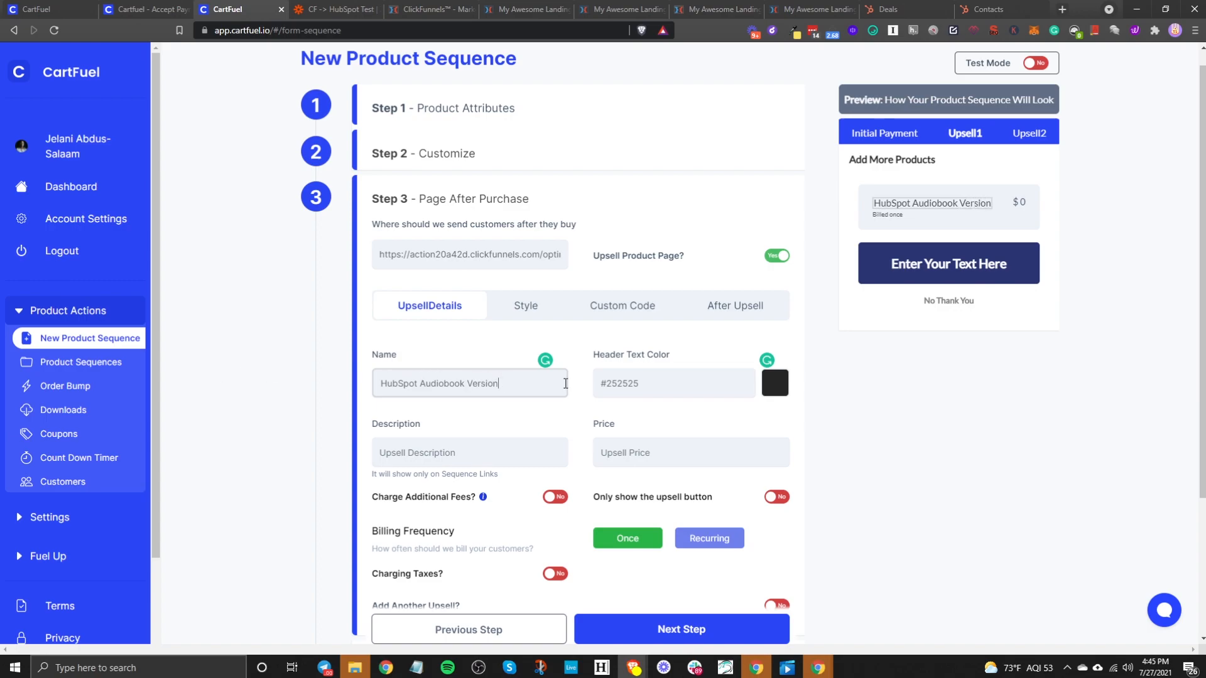
- Set the upsell header text colour to red #ff6262 and its price to 1
{"action": "left_click", "coordinate": [692, 380]}
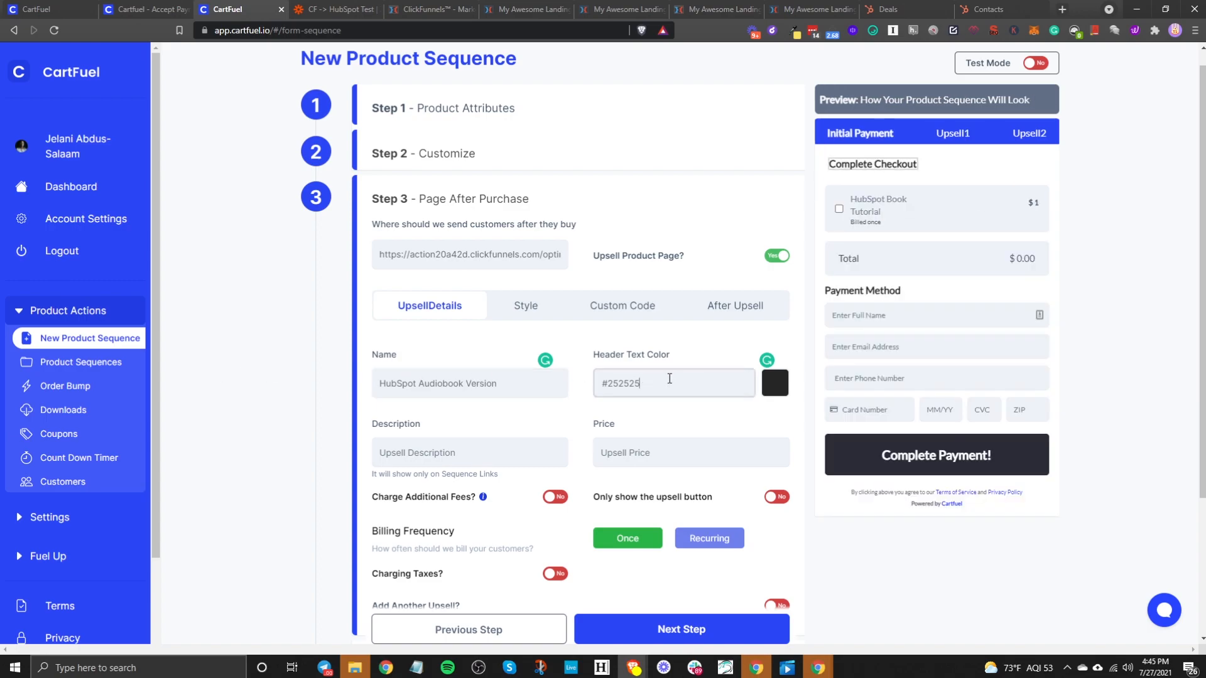
{"action": "left_click", "coordinate": [950, 138]}
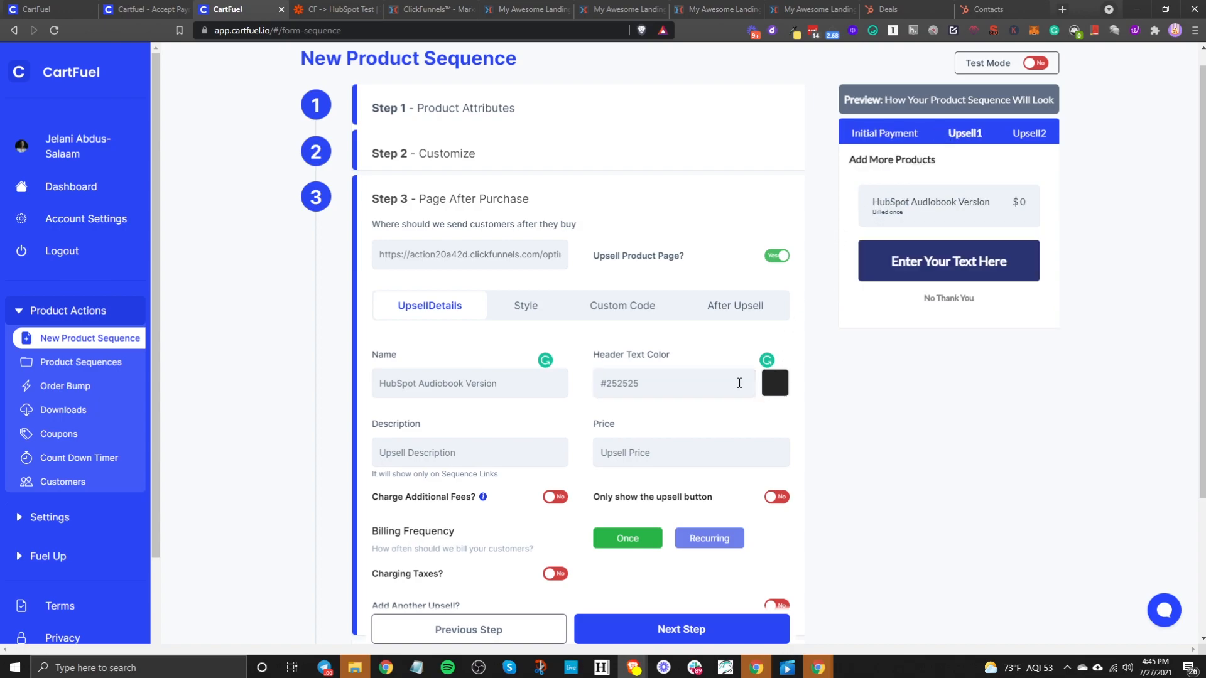
{"action": "left_click", "coordinate": [774, 387]}
{"action": "left_click_drag", "start_coordinate": [555, 316], "coordinate": [604, 275]}
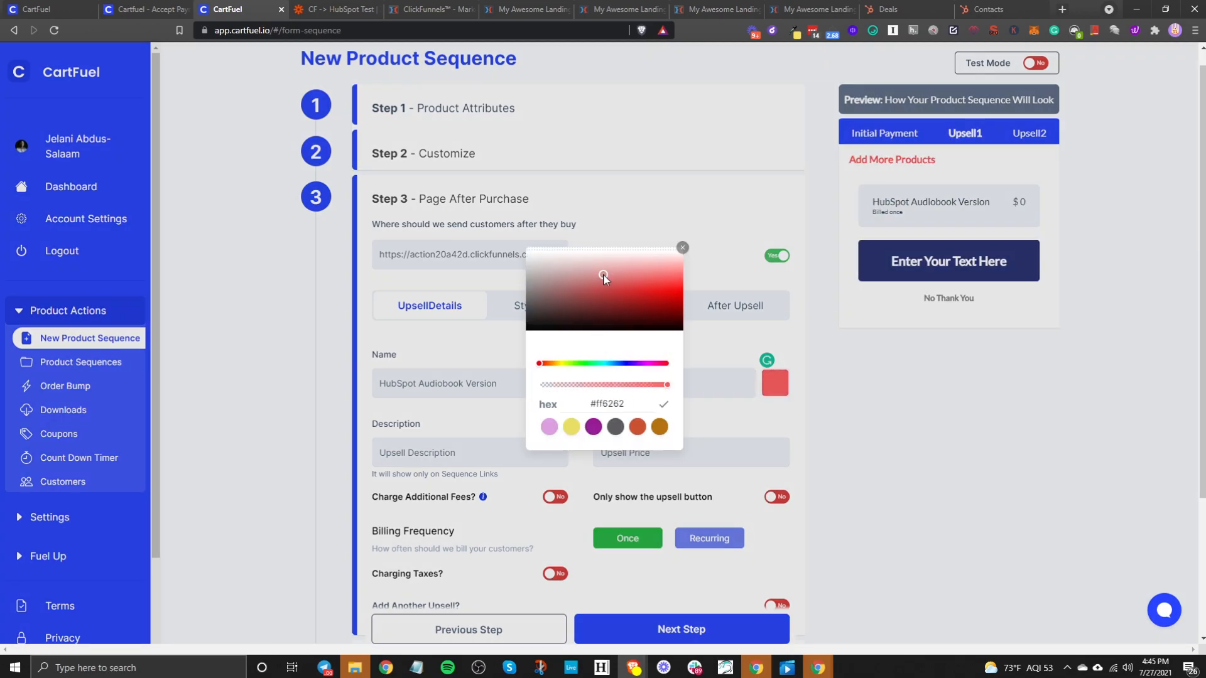
{"action": "left_click", "coordinate": [683, 257]}
{"action": "left_click", "coordinate": [638, 457]}
{"action": "type", "text": "1"}
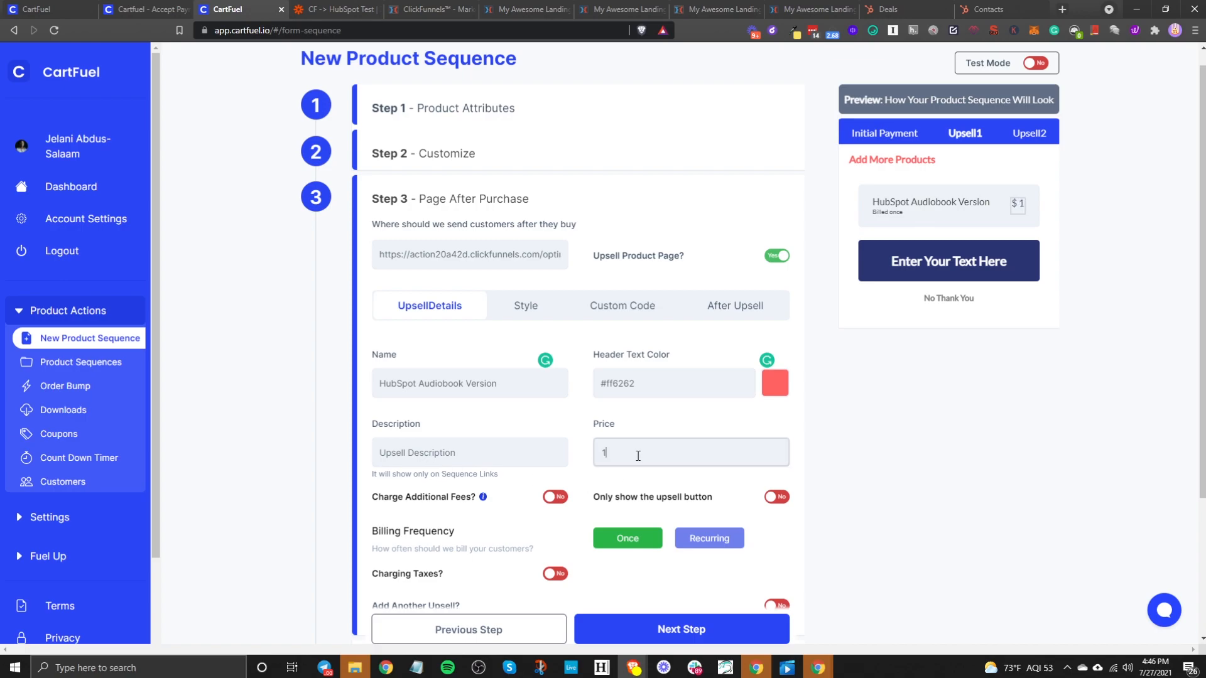
{"action": "left_click", "coordinate": [664, 417]}
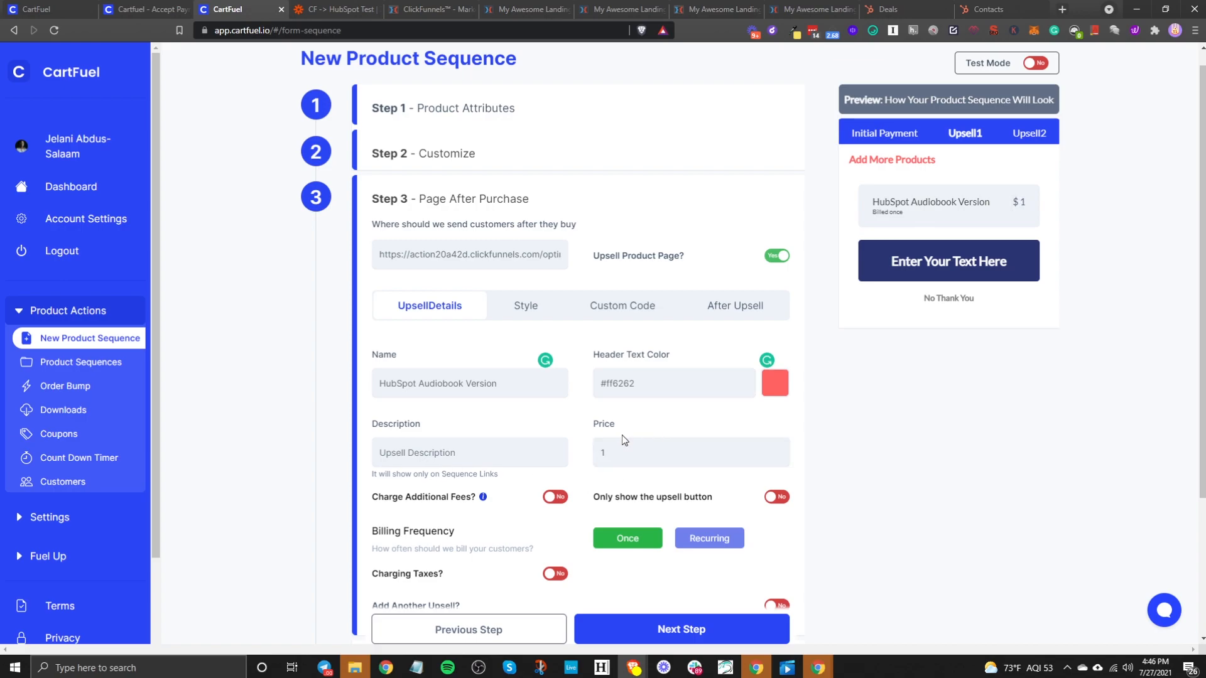
- Leave 'Only show the upsell button' and 'Charge Additional Fees?' off, then view the Style settings
{"action": "scroll", "coordinate": [630, 440], "scroll_direction": "down", "scroll_amount": 2}
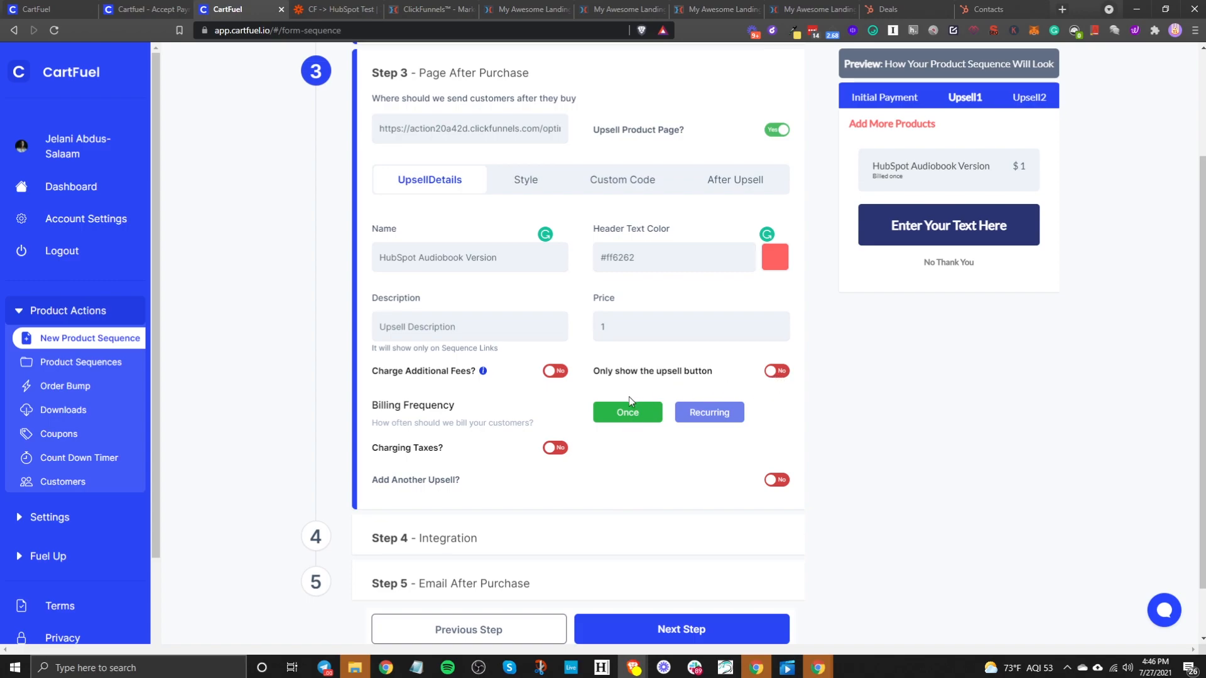
{"action": "left_click", "coordinate": [772, 374]}
{"action": "left_click", "coordinate": [776, 372]}
{"action": "left_click", "coordinate": [557, 372]}
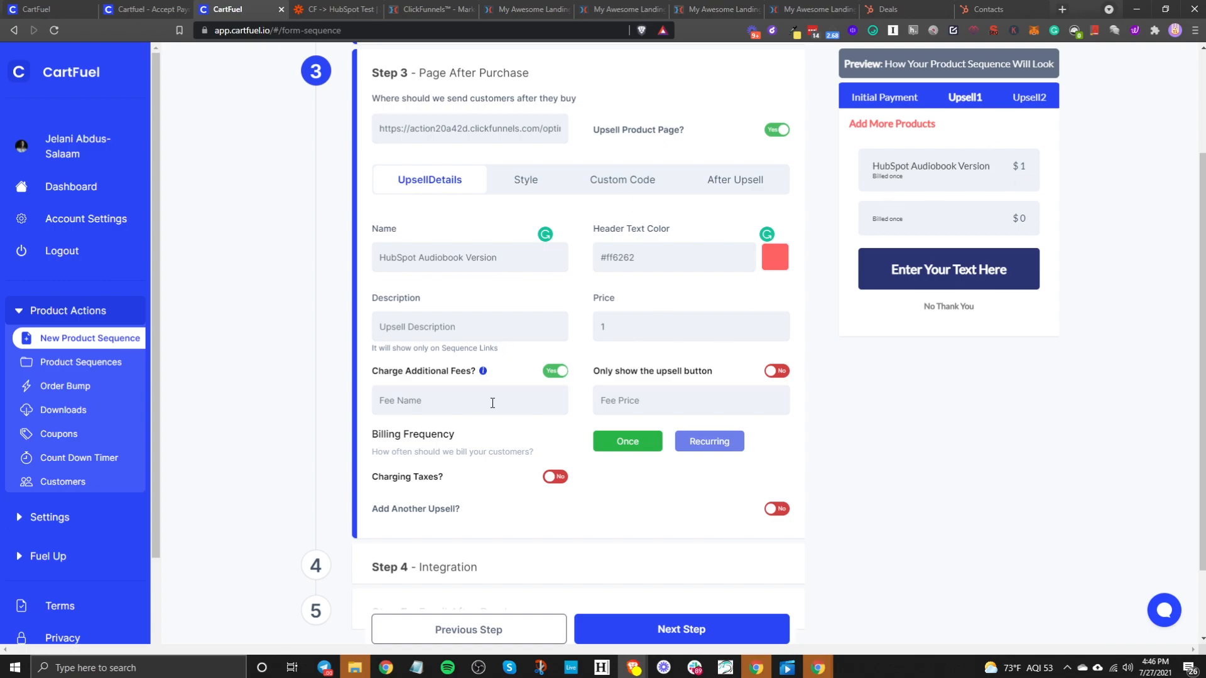
{"action": "left_click", "coordinate": [569, 374]}
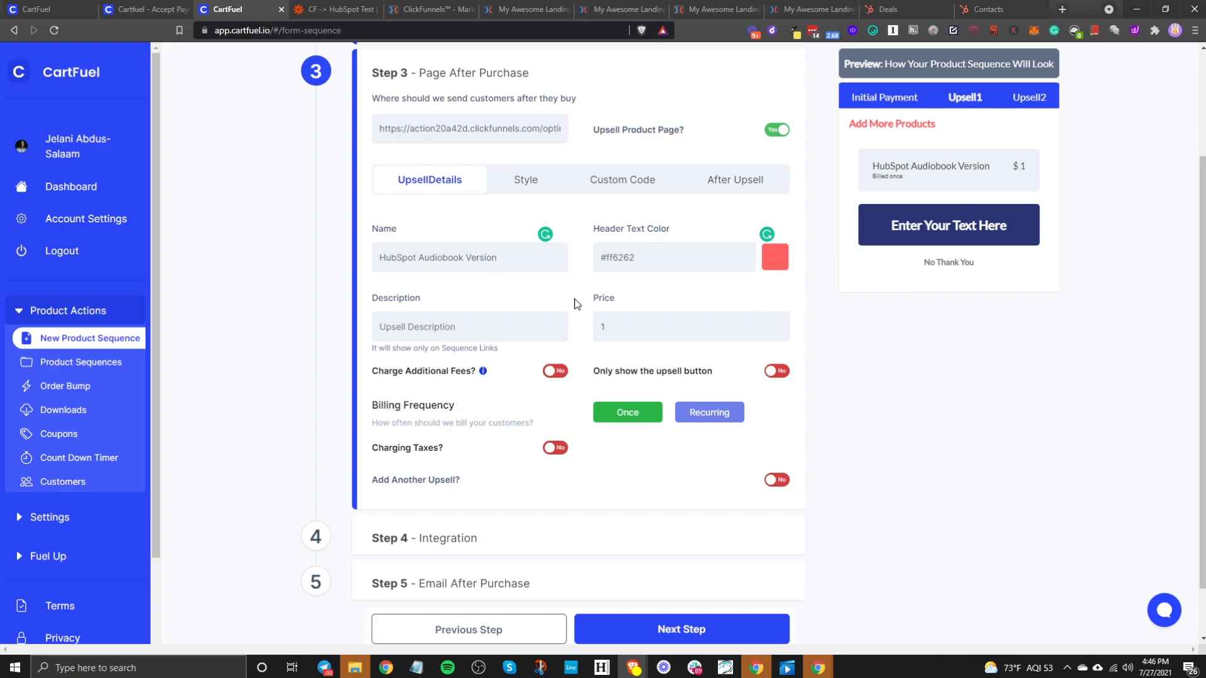
{"action": "left_click", "coordinate": [535, 192]}
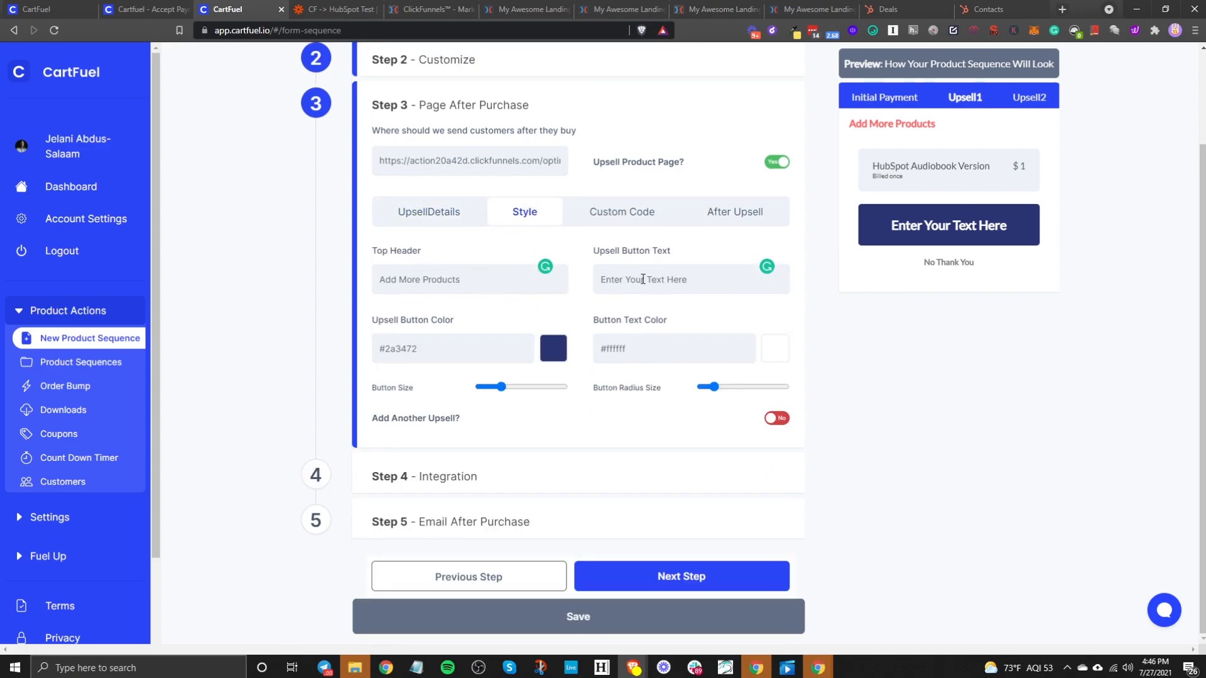
- Change the upsell button text to 'Yes, I want this upsell!' and its colour to #0047ff
{"action": "triple_click", "coordinate": [683, 280]}
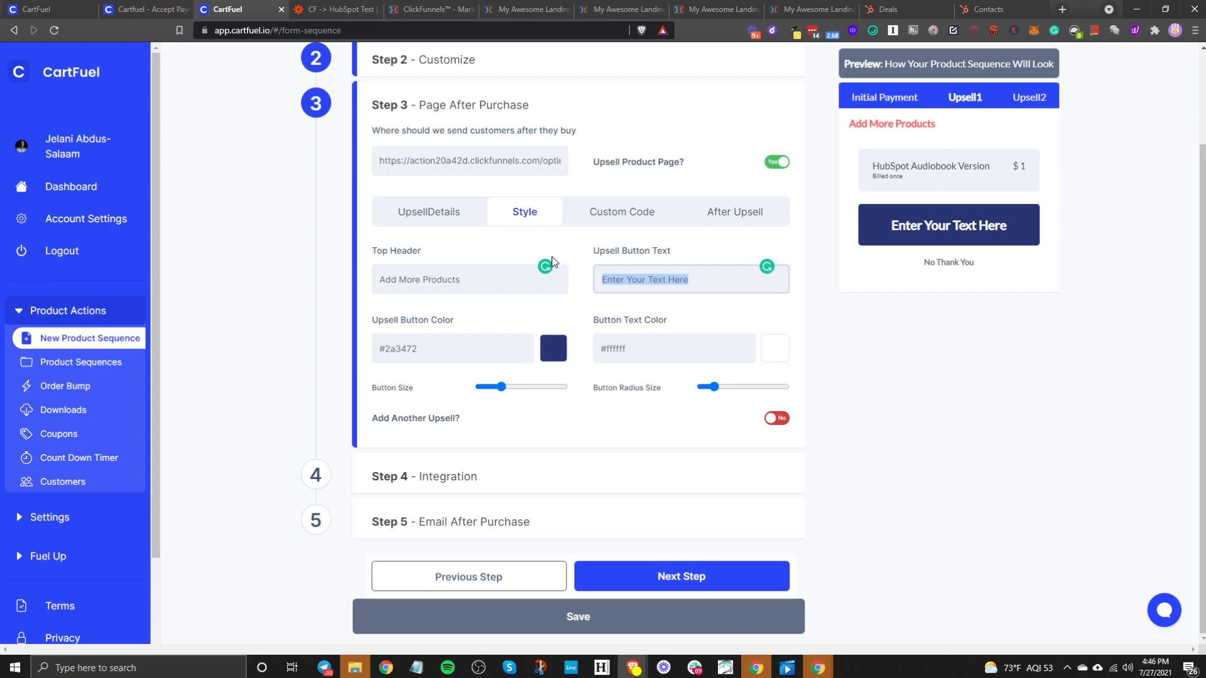
{"action": "type", "text": "Yes, I want this upsell!"}
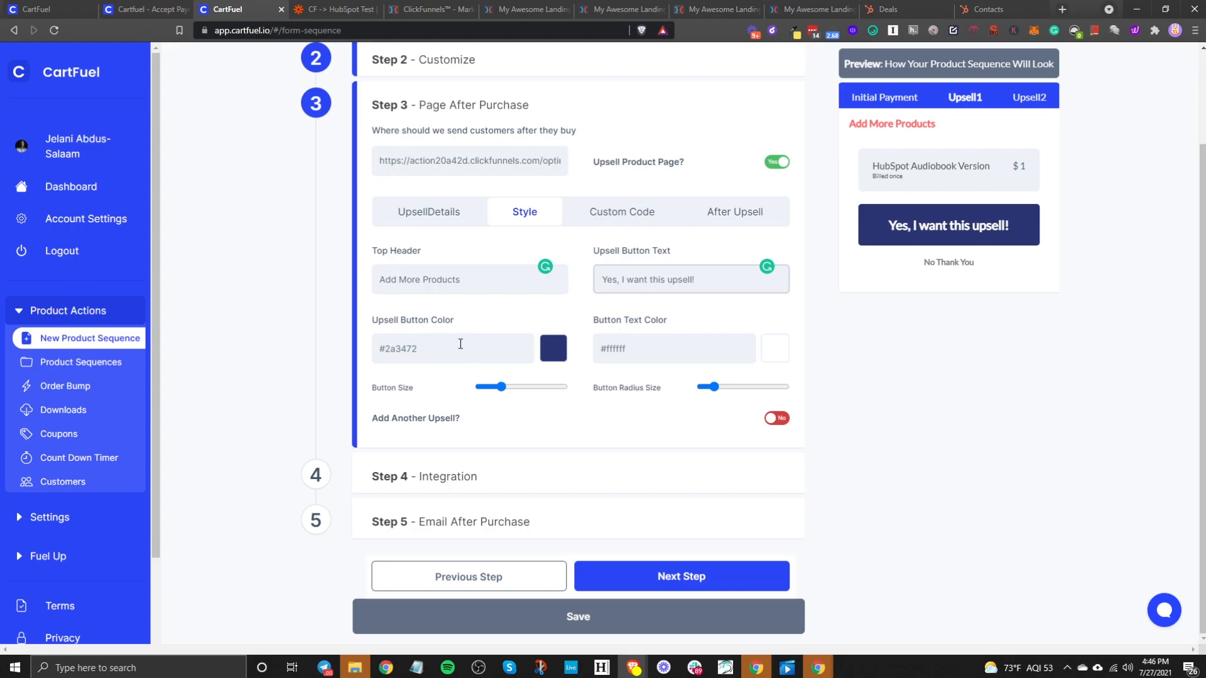
{"action": "left_click", "coordinate": [547, 356]}
{"action": "left_click_drag", "start_coordinate": [643, 300], "coordinate": [710, 259]}
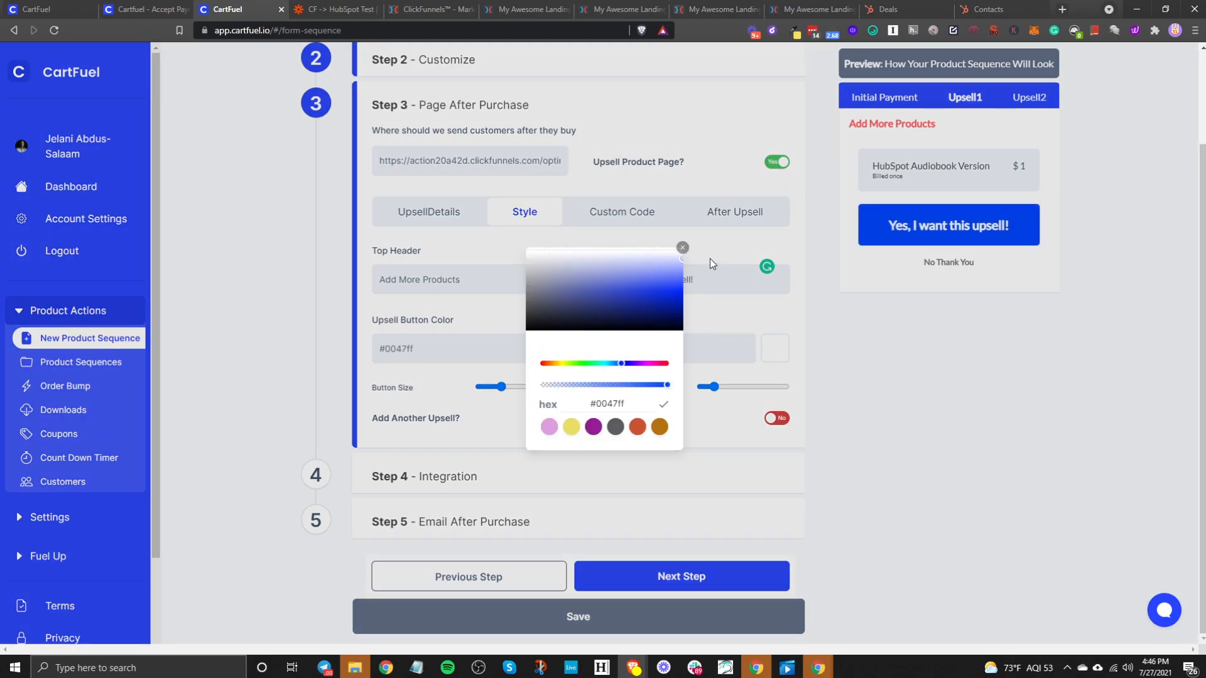
{"action": "left_click", "coordinate": [681, 249]}
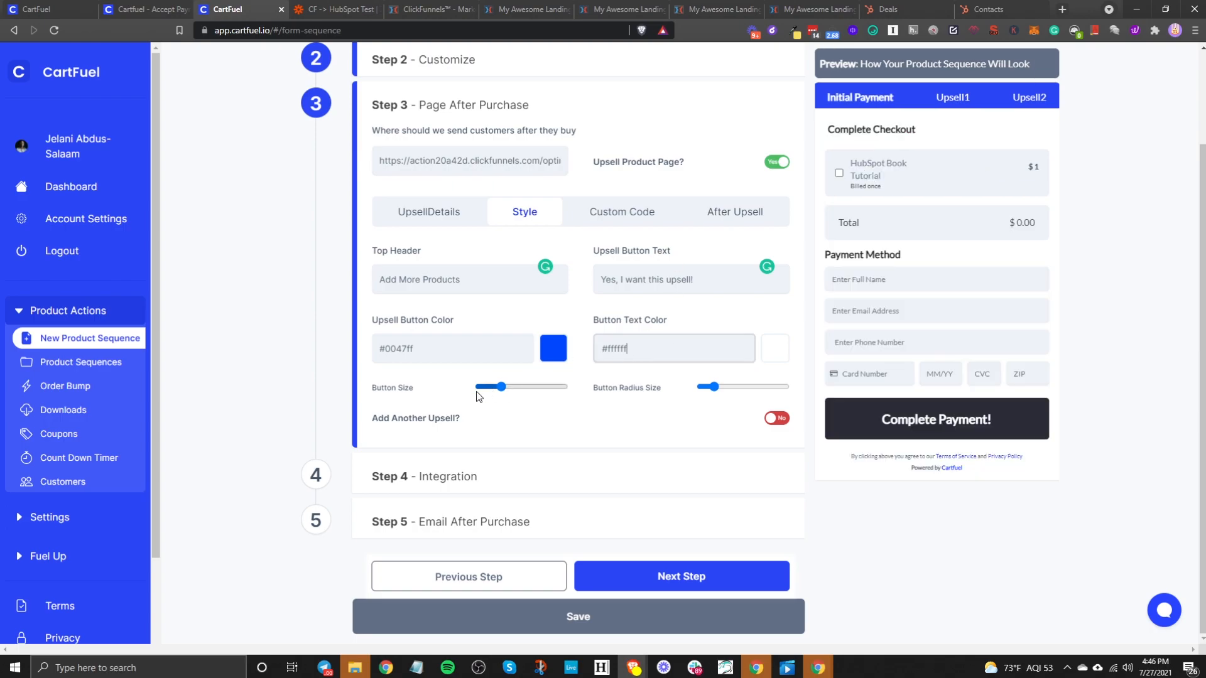
- Make the upsell button slightly smaller with rounder corners, and add a second upsell
{"action": "left_click", "coordinate": [950, 98]}
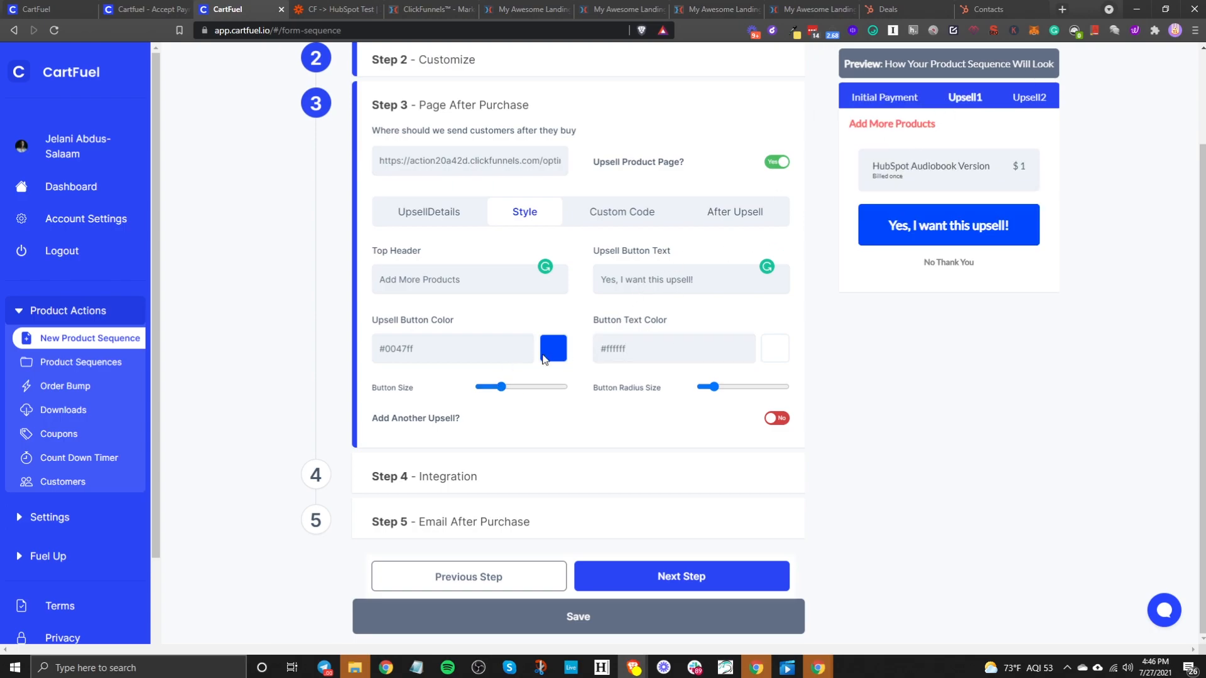
{"action": "mouse_move", "coordinate": [505, 393]}
{"action": "left_mouse_down"}
{"action": "mouse_move", "coordinate": [528, 393]}
{"action": "mouse_move", "coordinate": [497, 393]}
{"action": "left_mouse_up"}
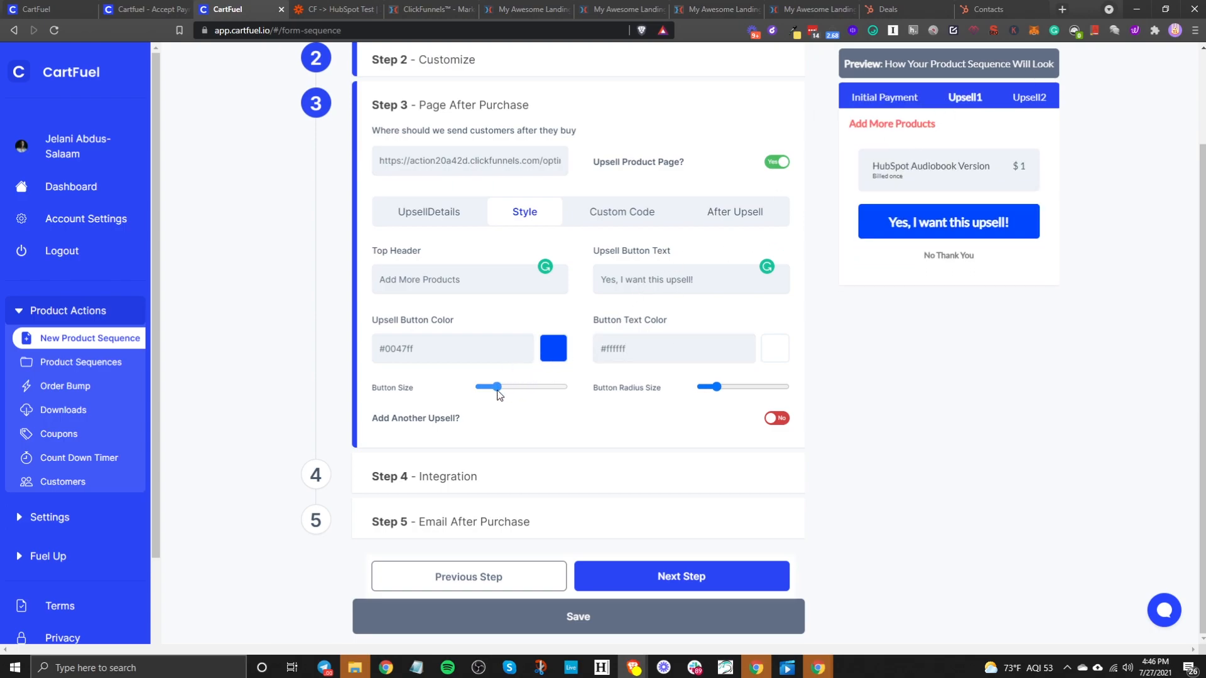
{"action": "mouse_move", "coordinate": [721, 387]}
{"action": "left_mouse_down"}
{"action": "mouse_move", "coordinate": [748, 387]}
{"action": "mouse_move", "coordinate": [735, 387]}
{"action": "left_mouse_up"}
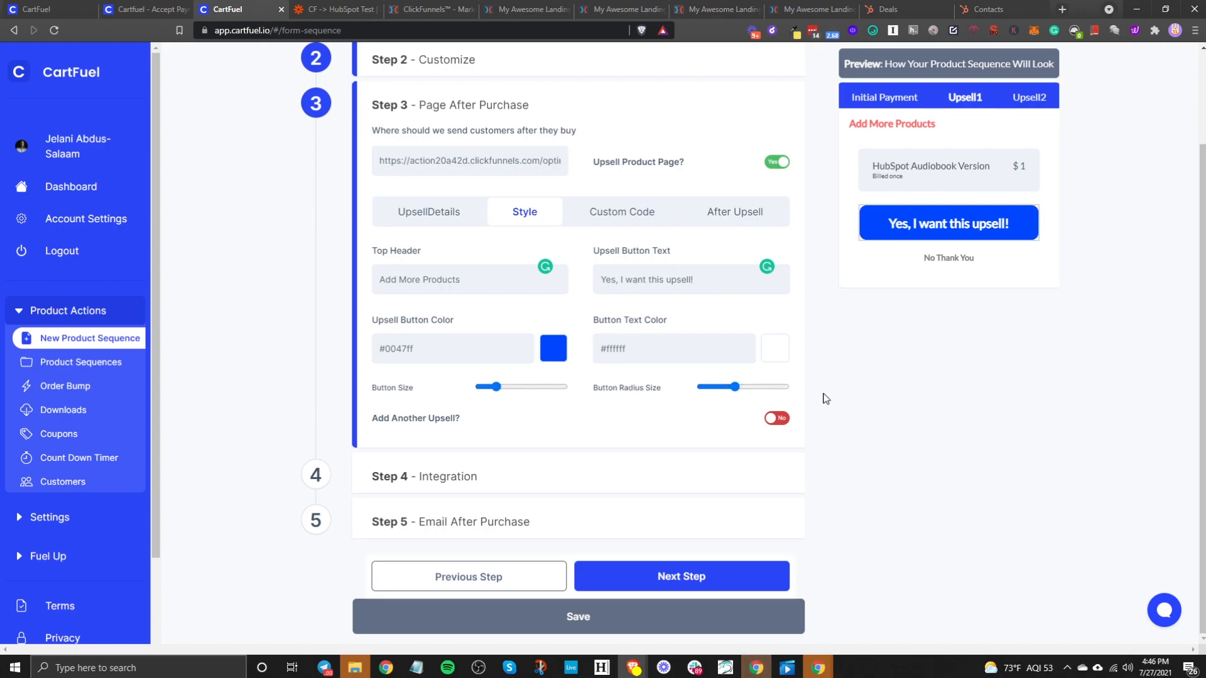
{"action": "left_click", "coordinate": [774, 419]}
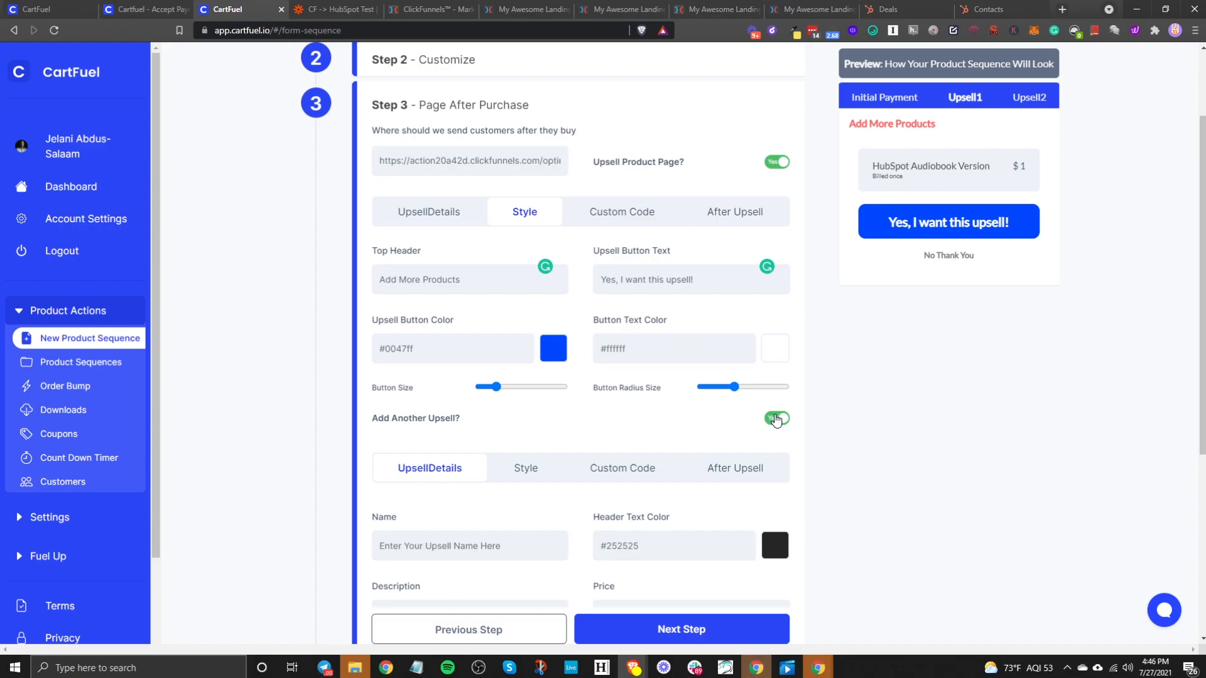
- Review the Custom Code and After Upsell options, turn the second upsell off, and return to the opt-in page
{"action": "left_click", "coordinate": [614, 212]}
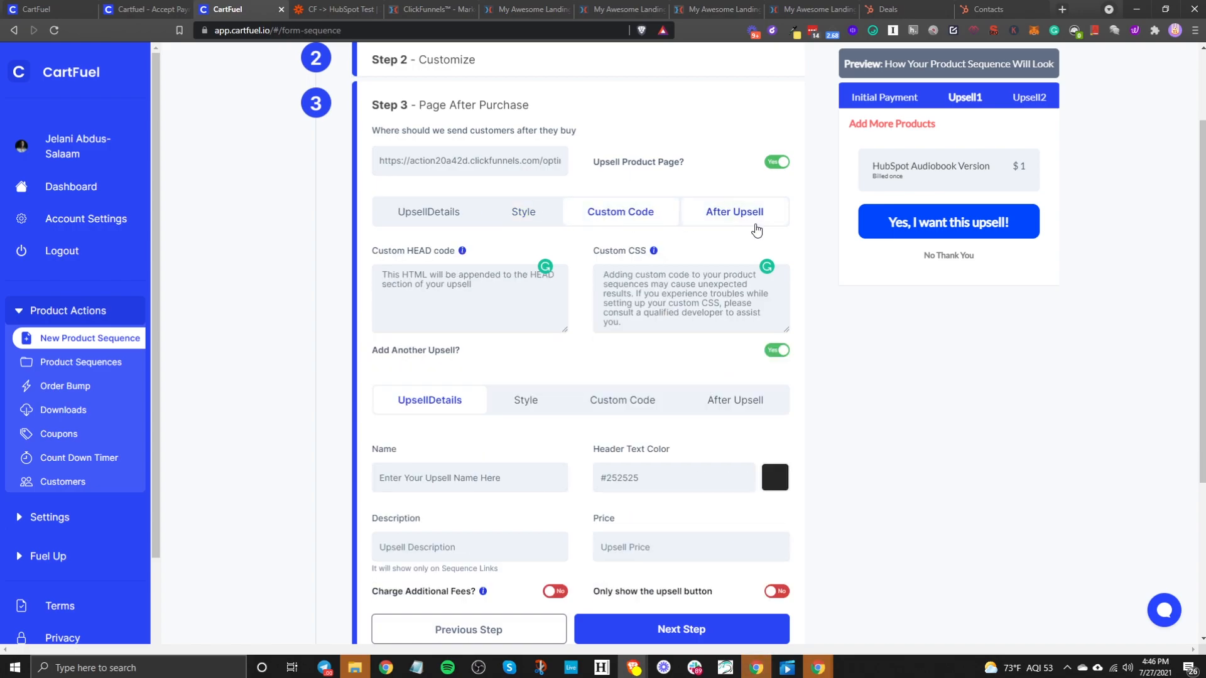
{"action": "left_click", "coordinate": [751, 216]}
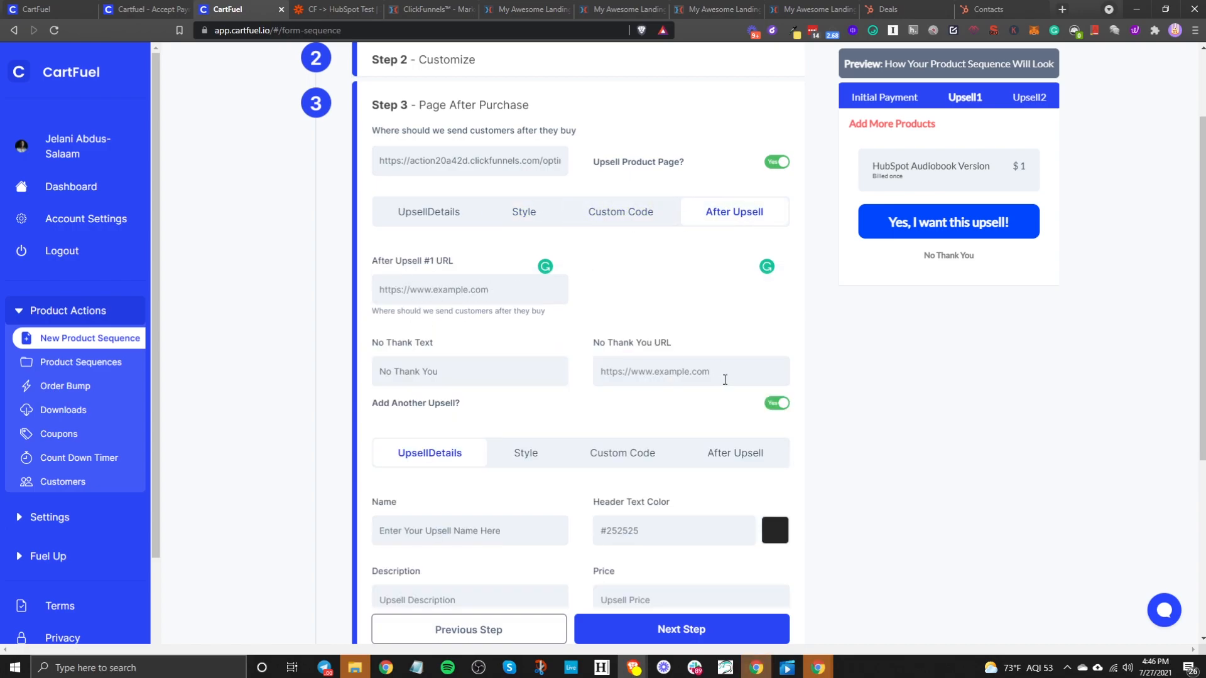
{"action": "left_click", "coordinate": [779, 403]}
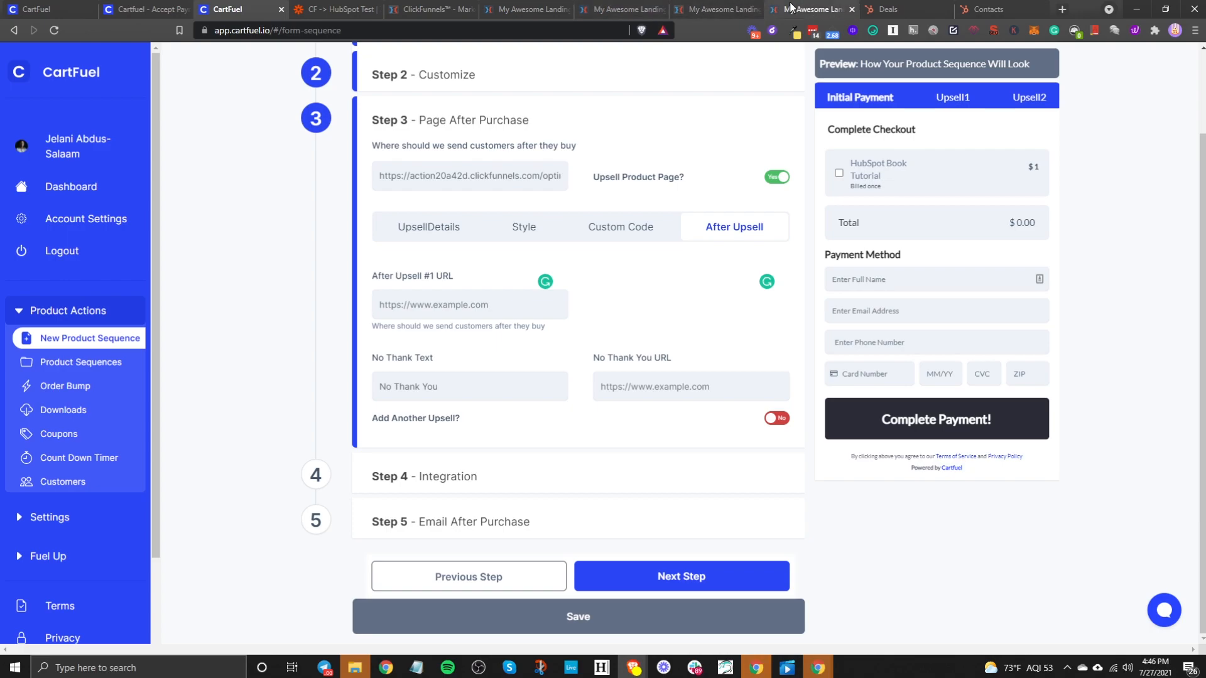
{"action": "left_click", "coordinate": [715, 11]}
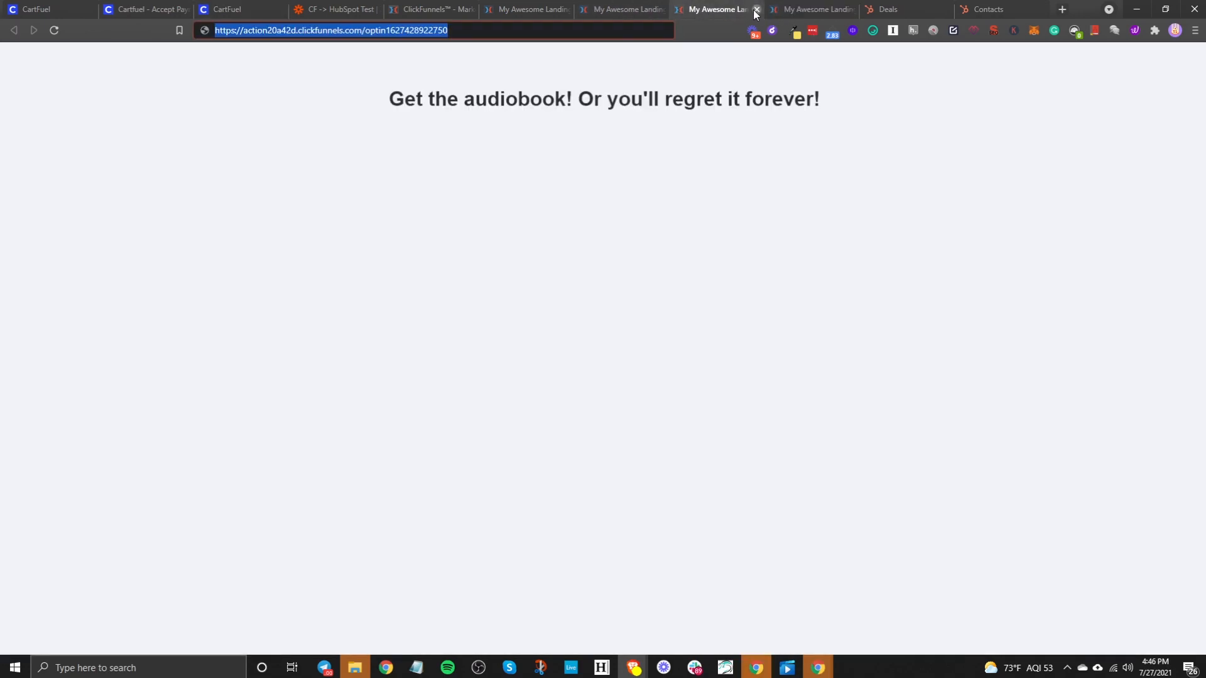
- Close the opt-in preview, save the ClickFunnels thank-you page, and preview it
{"action": "left_click", "coordinate": [756, 10]}
{"action": "left_click", "coordinate": [493, 157]}
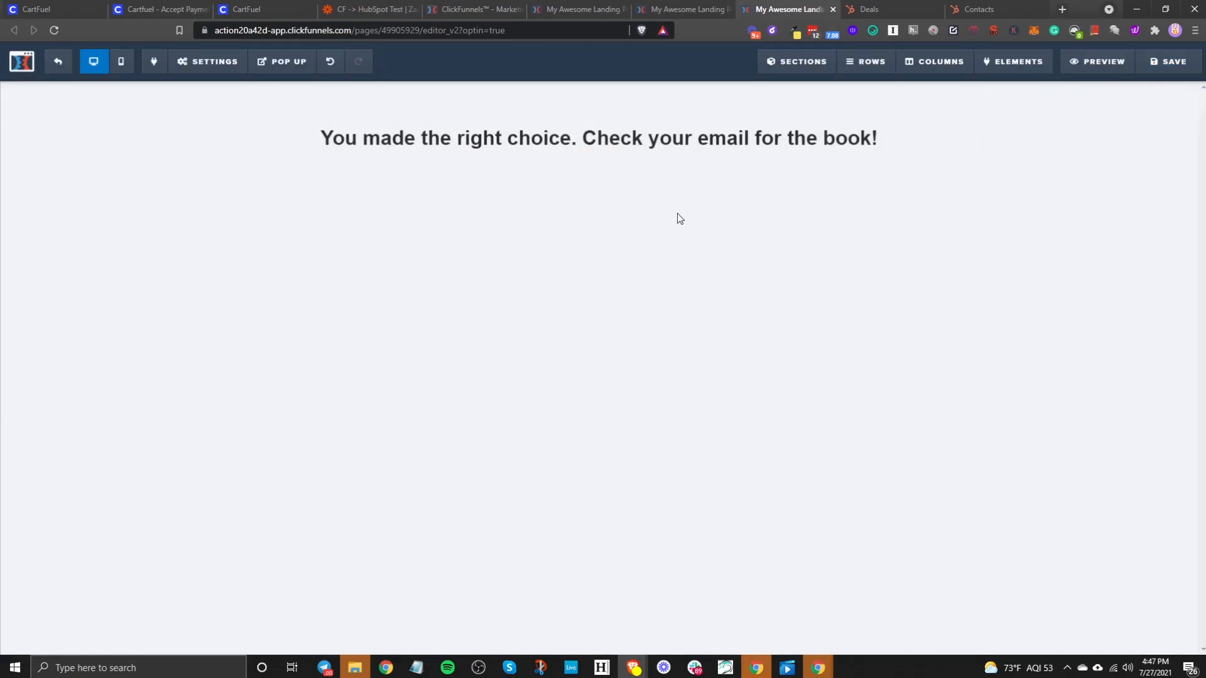
{"action": "left_click", "coordinate": [1173, 63]}
{"action": "left_click", "coordinate": [701, 104]}
{"action": "left_click", "coordinate": [1091, 63]}
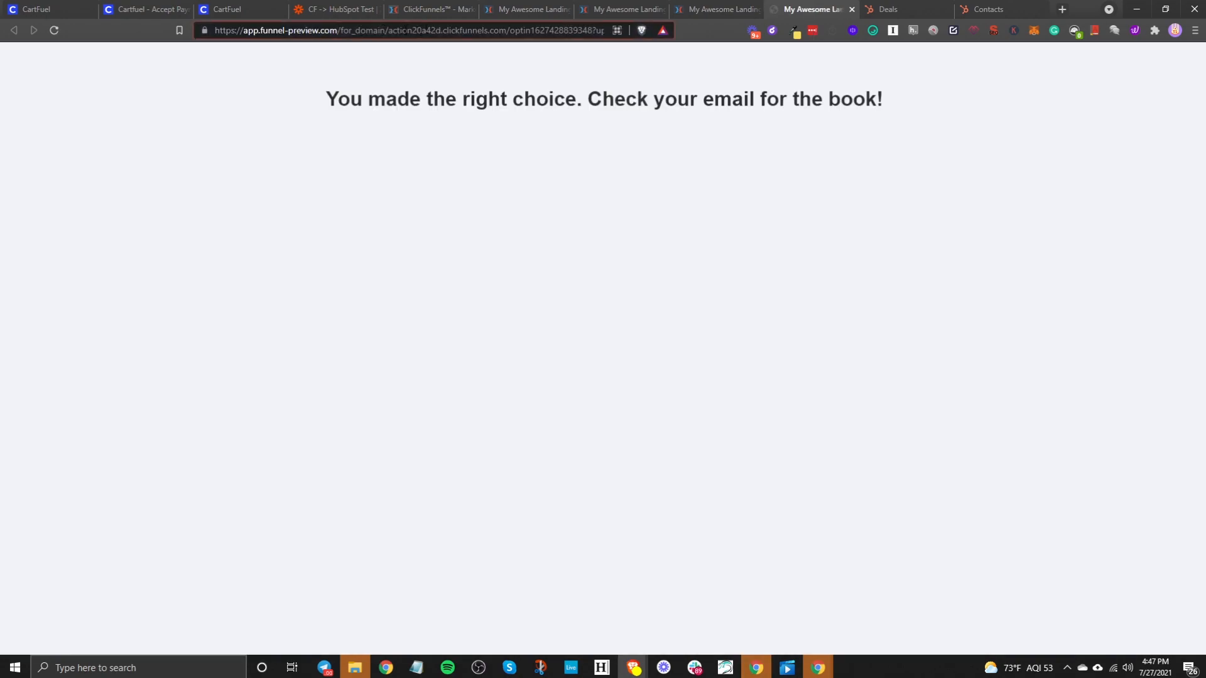
- Trim the preview address to the clean optin URL, select it, and close the preview
{"action": "left_click_drag", "start_coordinate": [388, 31], "coordinate": [243, 30]}
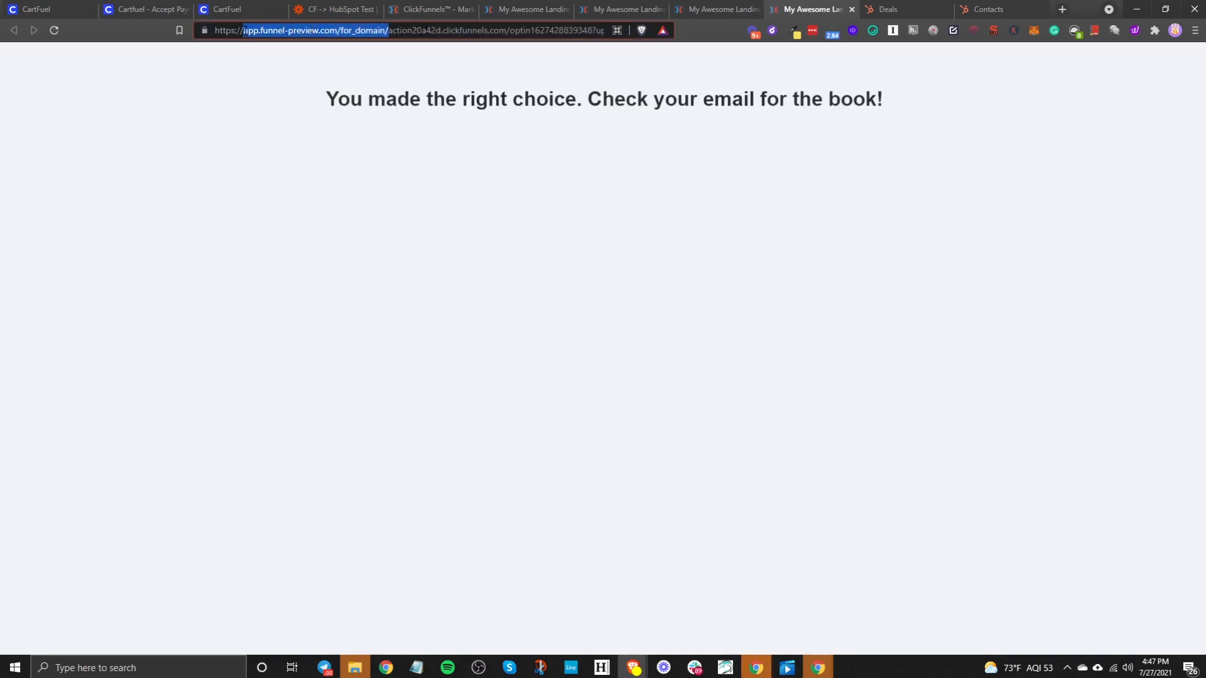
{"action": "key", "text": "BackSpace"}
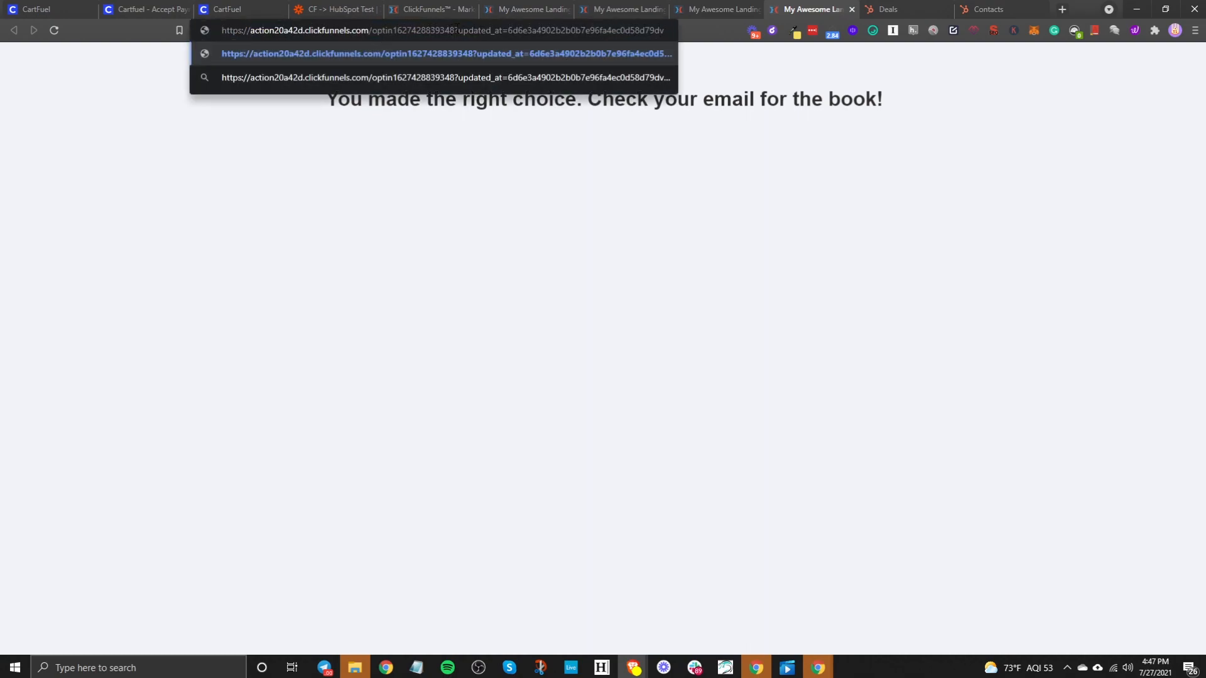
{"action": "key", "text": "shift+End"}
{"action": "key", "text": "BackSpace"}
{"action": "triple_click", "coordinate": [399, 30]}
{"action": "key", "text": "ctrl+c"}
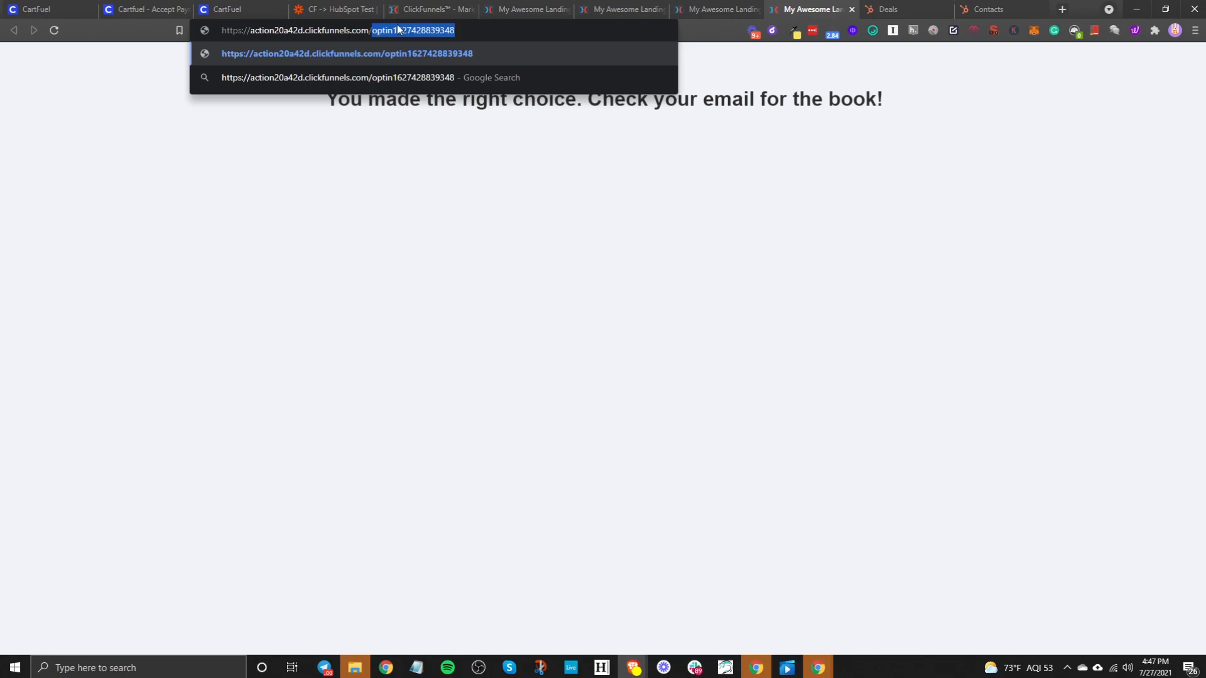
{"action": "left_click", "coordinate": [852, 9]}
{"action": "left_click", "coordinate": [200, 13]}
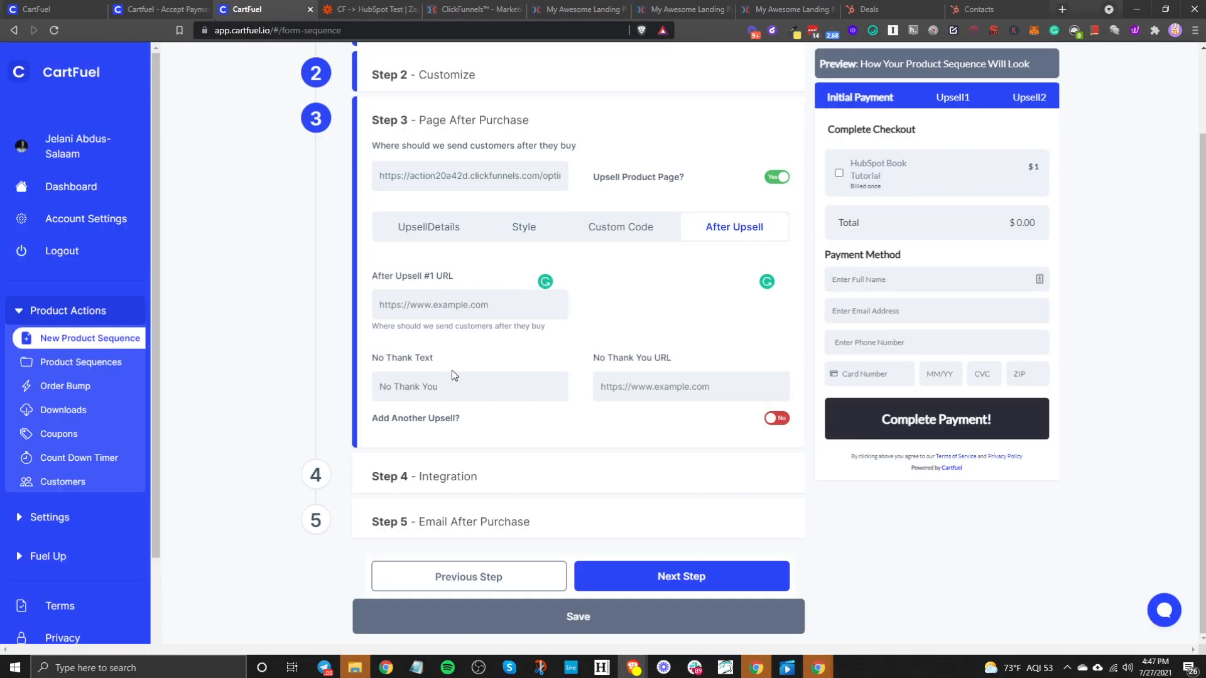
- Paste the thank-you URL into After Upsell #1 URL and No Thank You URL, then continue to Integration
{"action": "left_click", "coordinate": [450, 308]}
{"action": "key", "text": "ctrl+v"}
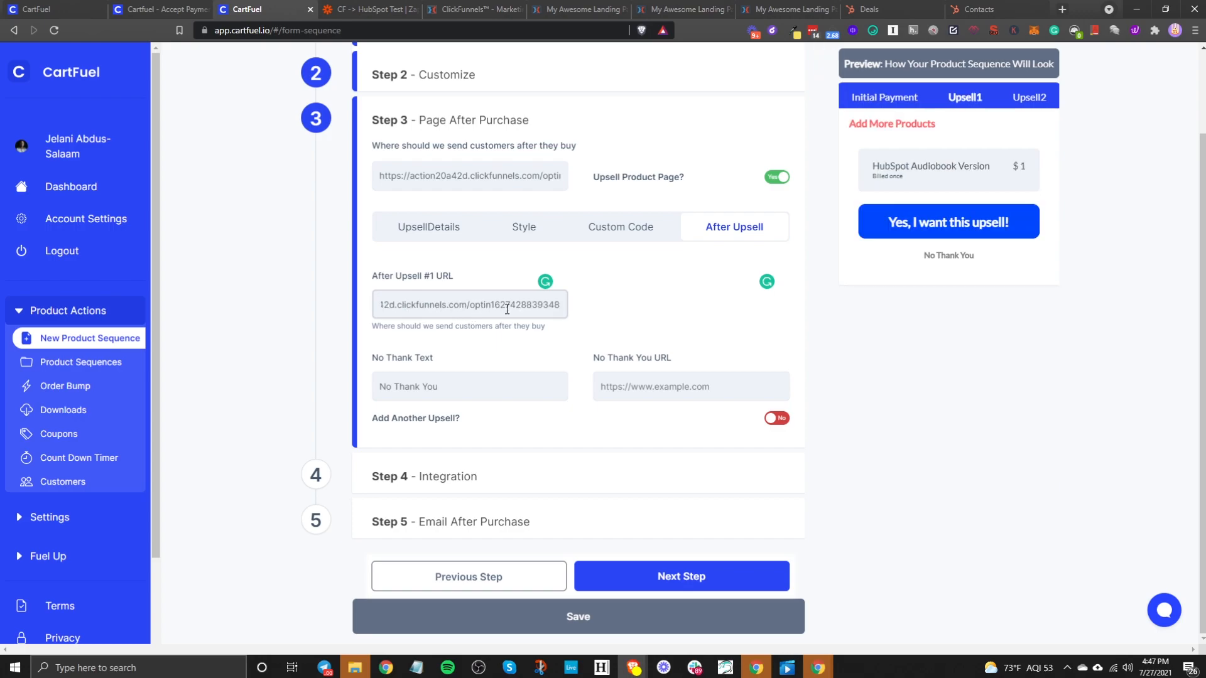
{"action": "left_click", "coordinate": [667, 388]}
{"action": "key", "text": "ctrl+v"}
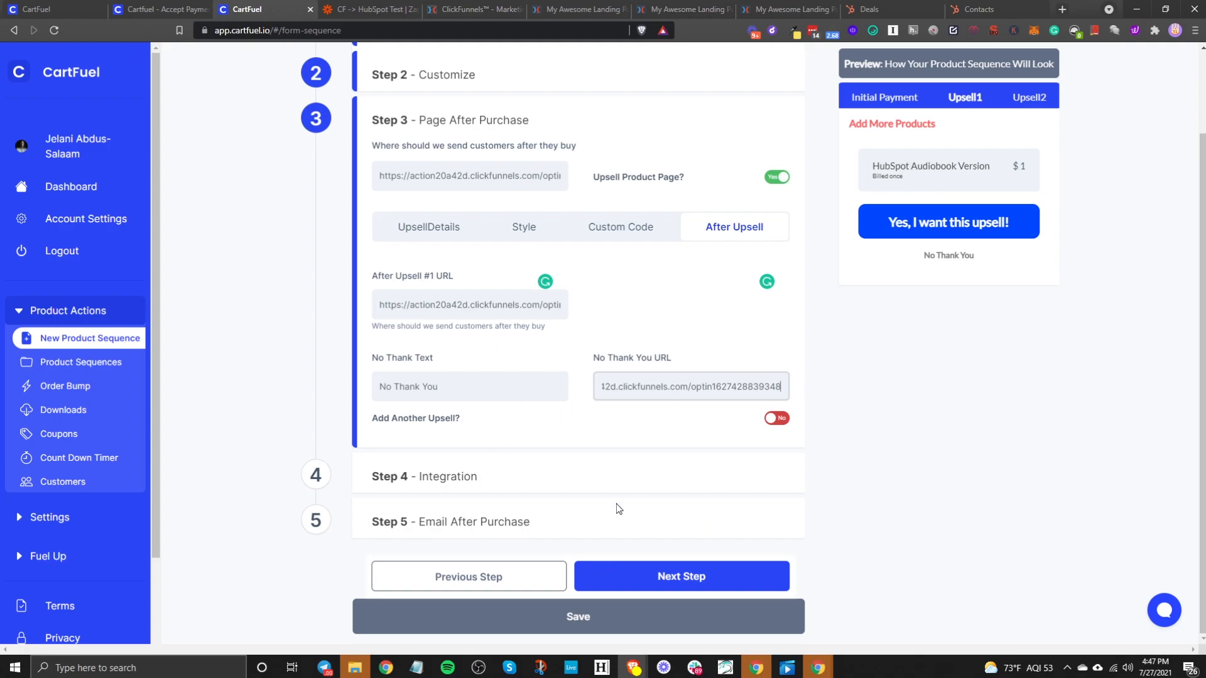
{"action": "left_click", "coordinate": [634, 579]}
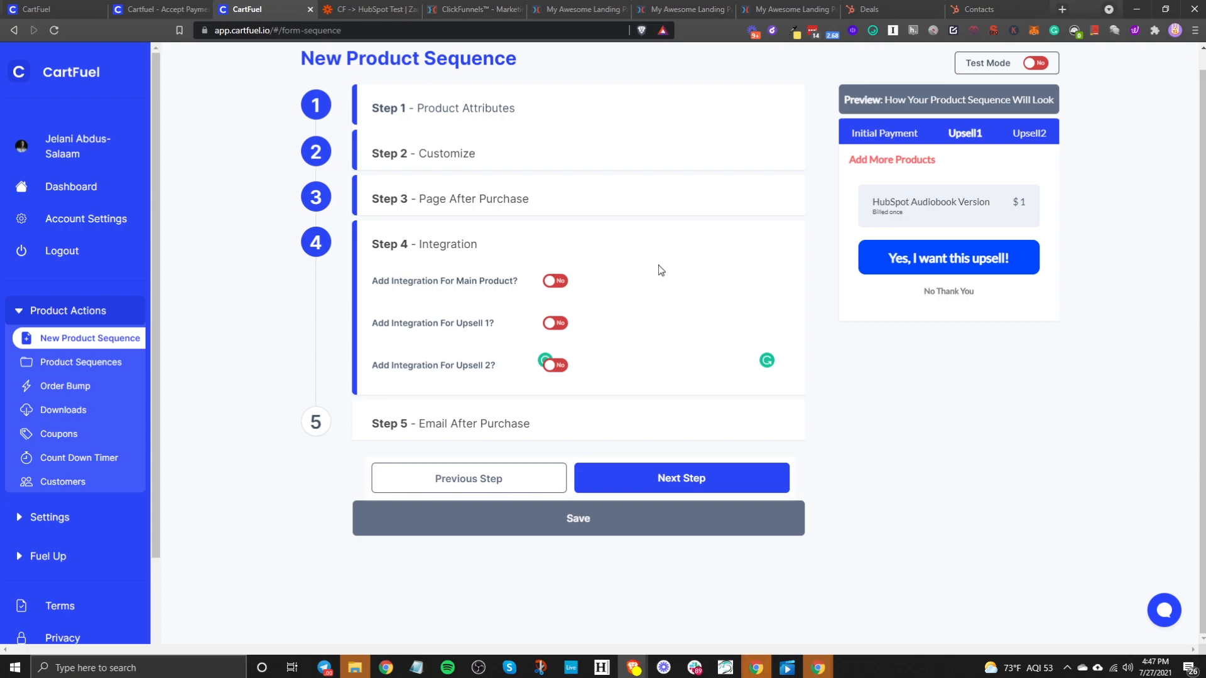
- Advance to Step 5, leave Send Email After Purchase off, and save the sequence
{"action": "left_click", "coordinate": [694, 479]}
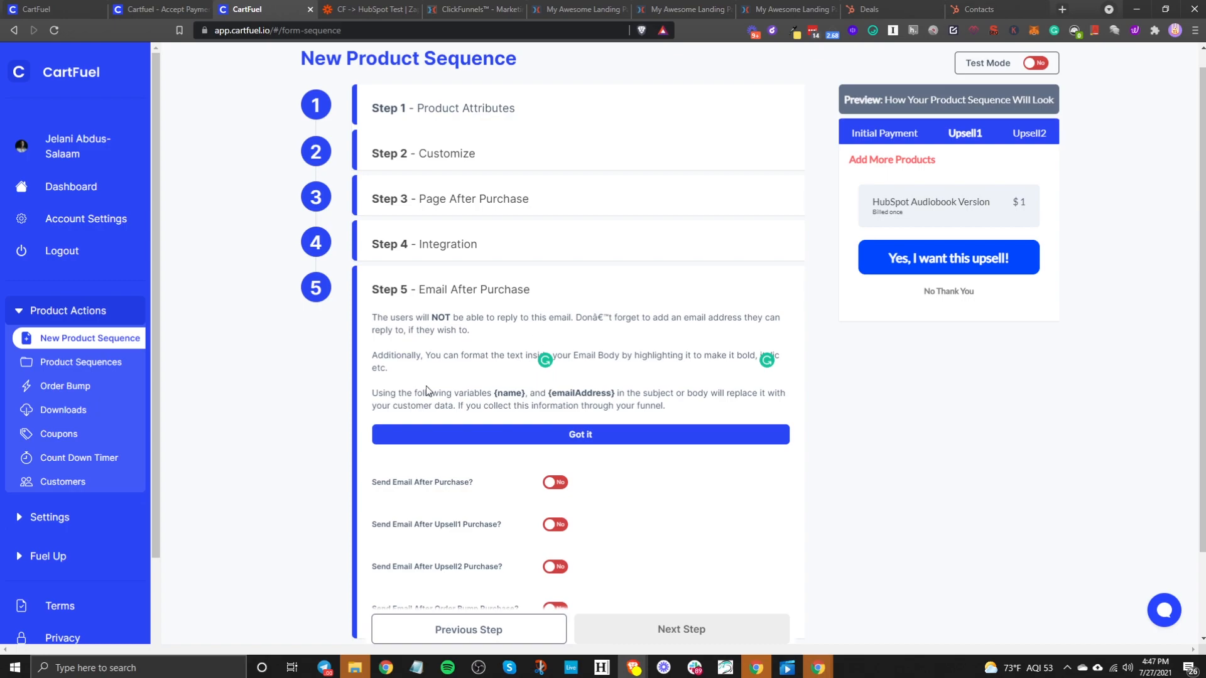
{"action": "scroll", "coordinate": [689, 525], "scroll_direction": "down", "scroll_amount": 2}
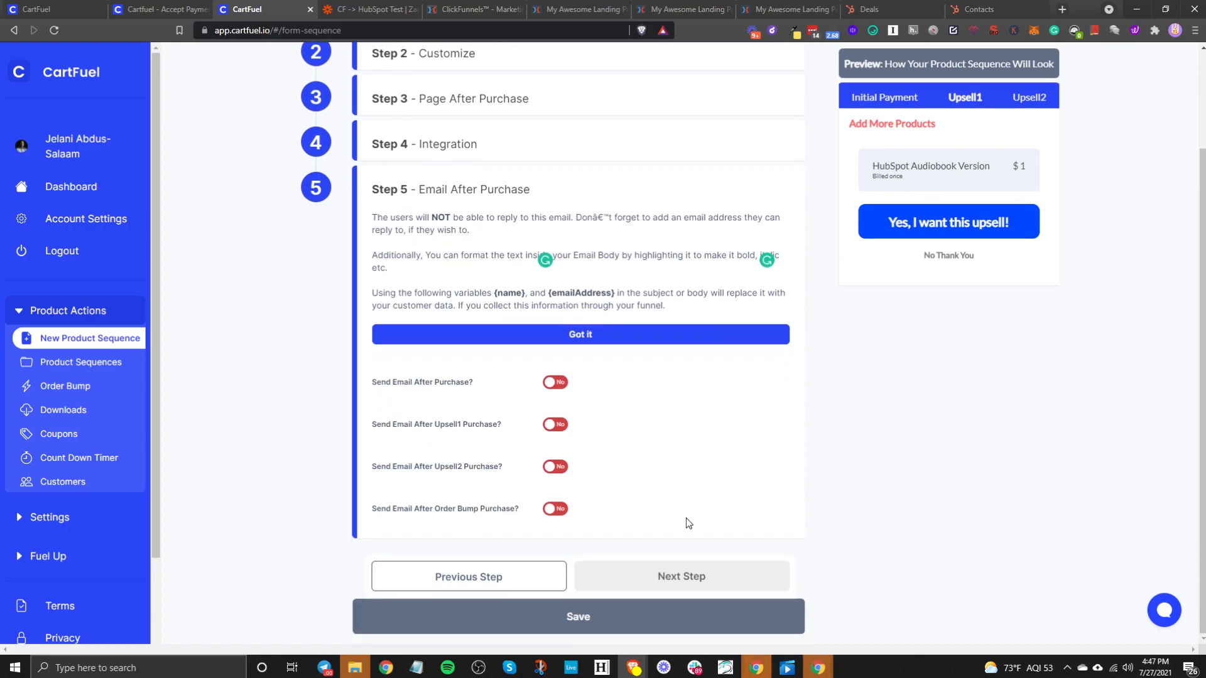
{"action": "left_click", "coordinate": [556, 383]}
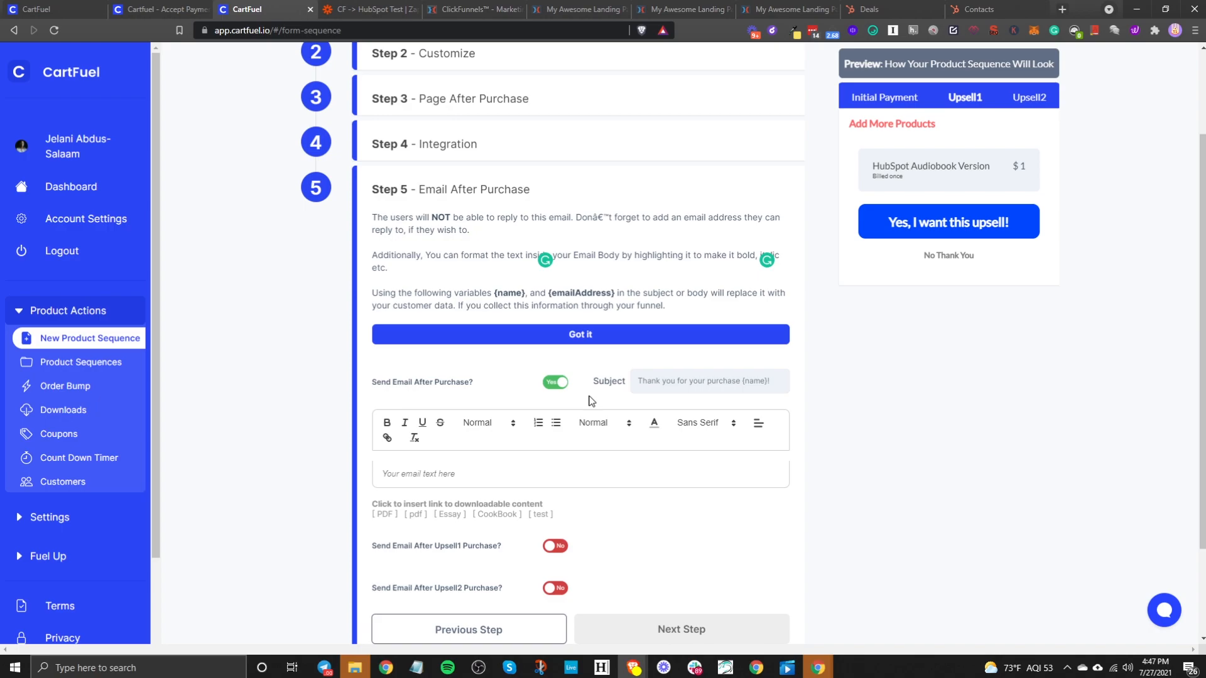
{"action": "left_click", "coordinate": [568, 387]}
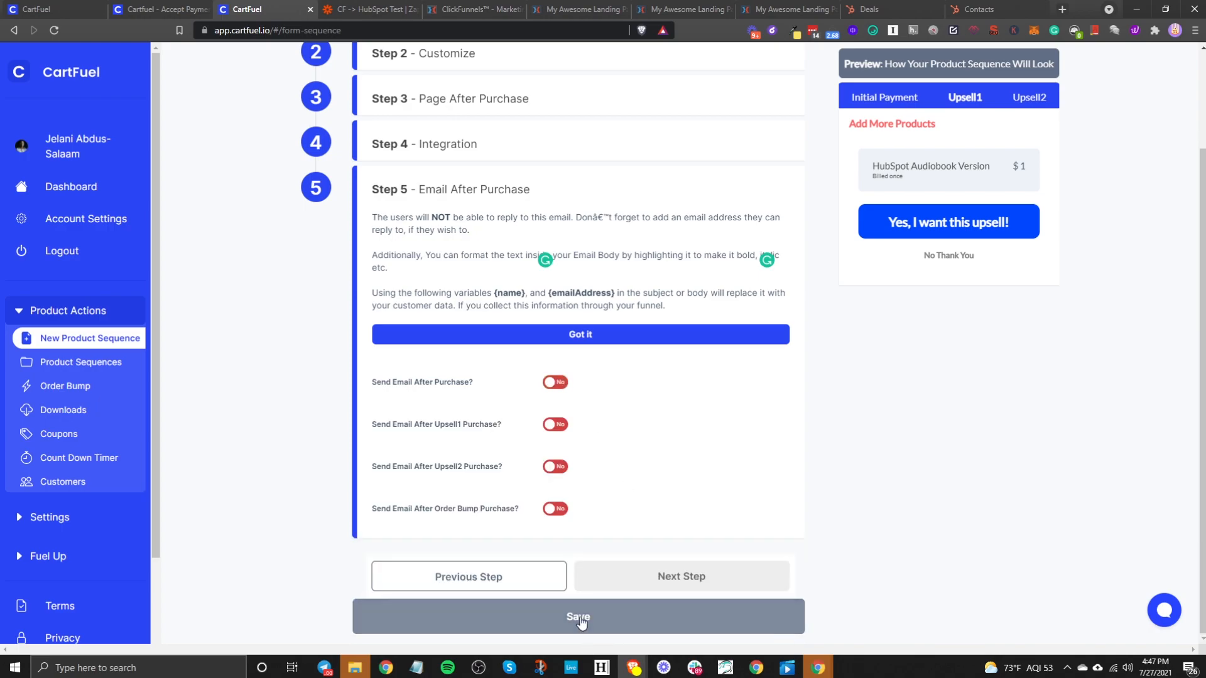
{"action": "left_click", "coordinate": [628, 617]}
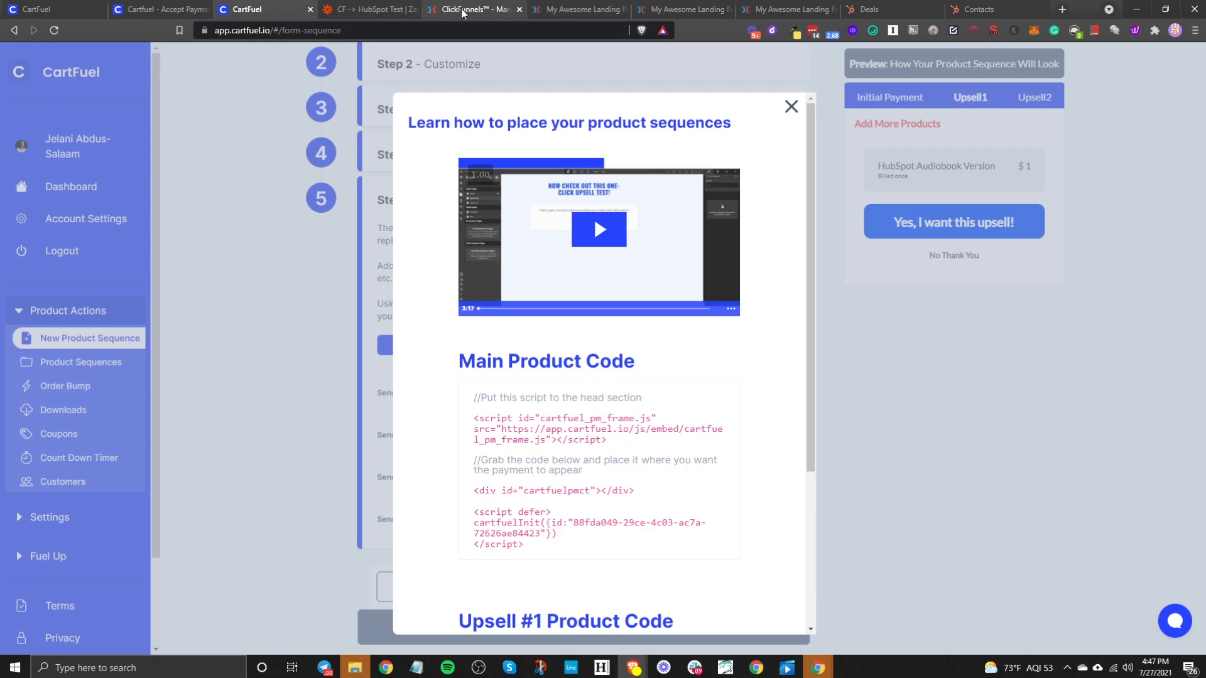
- Copy the Main Product Code head script and return to the Buy My Book! page editor
{"action": "left_click", "coordinate": [539, 443]}
{"action": "left_click", "coordinate": [558, 10]}
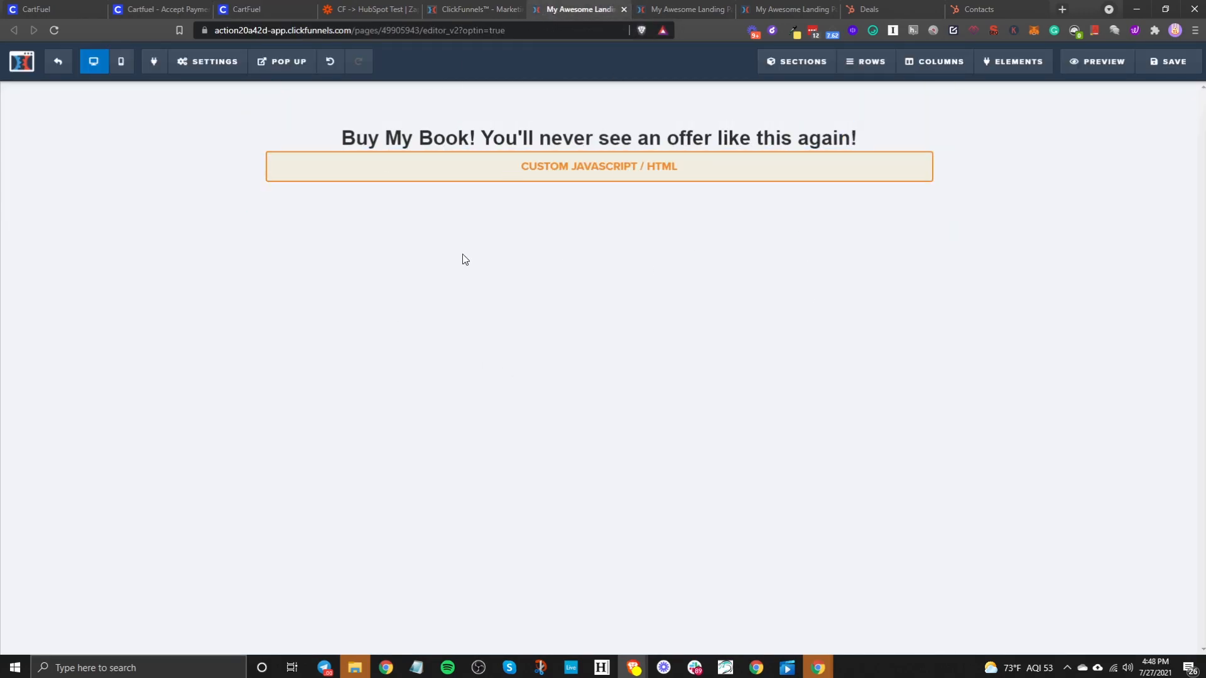
- Open the Custom JavaScript/HTML block's code editor and delete the old Typeform embed code
{"action": "left_click", "coordinate": [470, 183]}
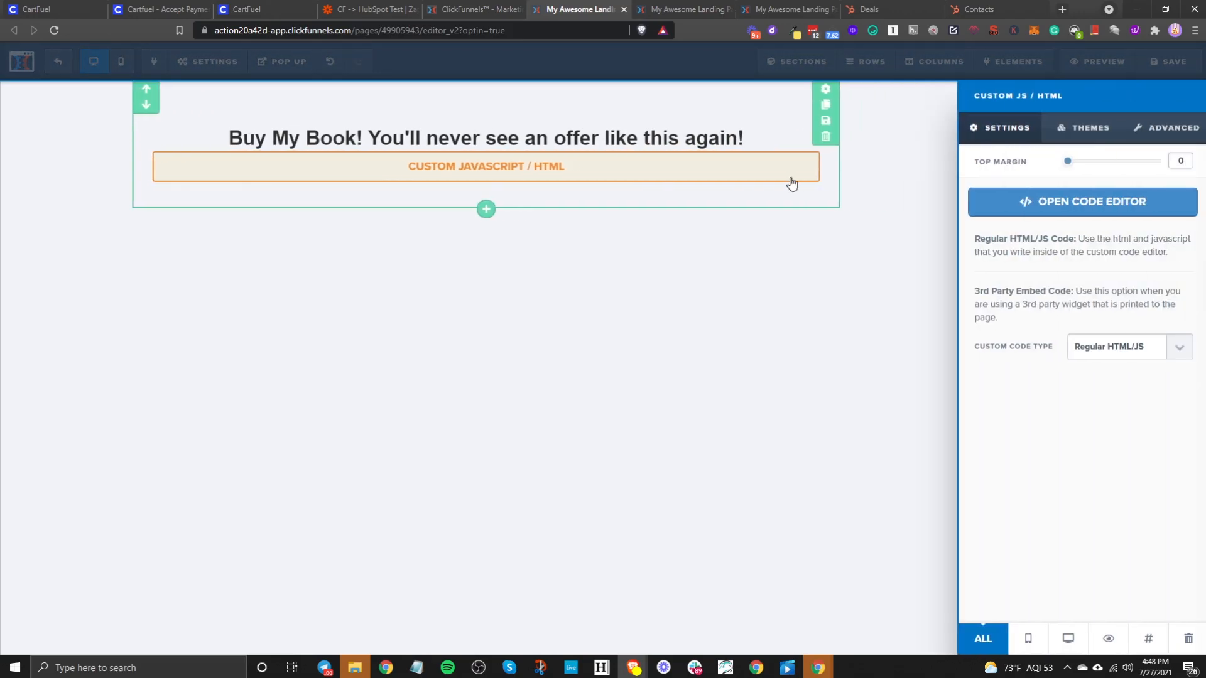
{"action": "left_click", "coordinate": [1012, 202]}
{"action": "left_click_drag", "start_coordinate": [767, 241], "coordinate": [149, 100]}
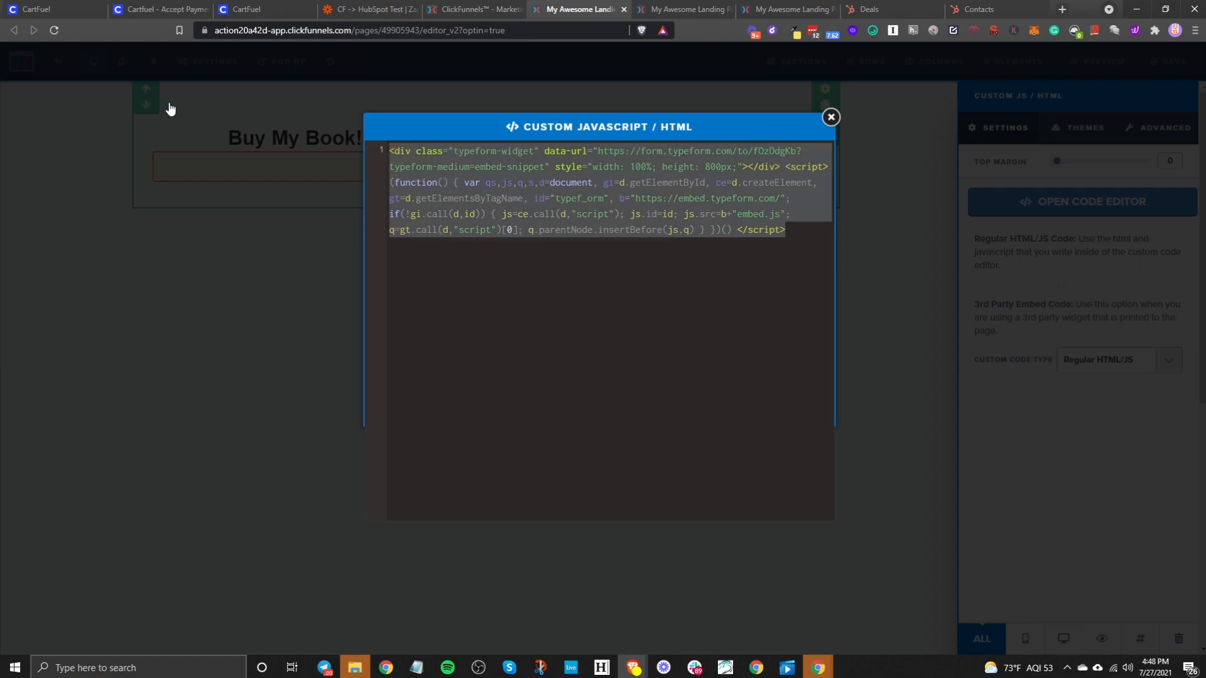
{"action": "key", "text": "BackSpace"}
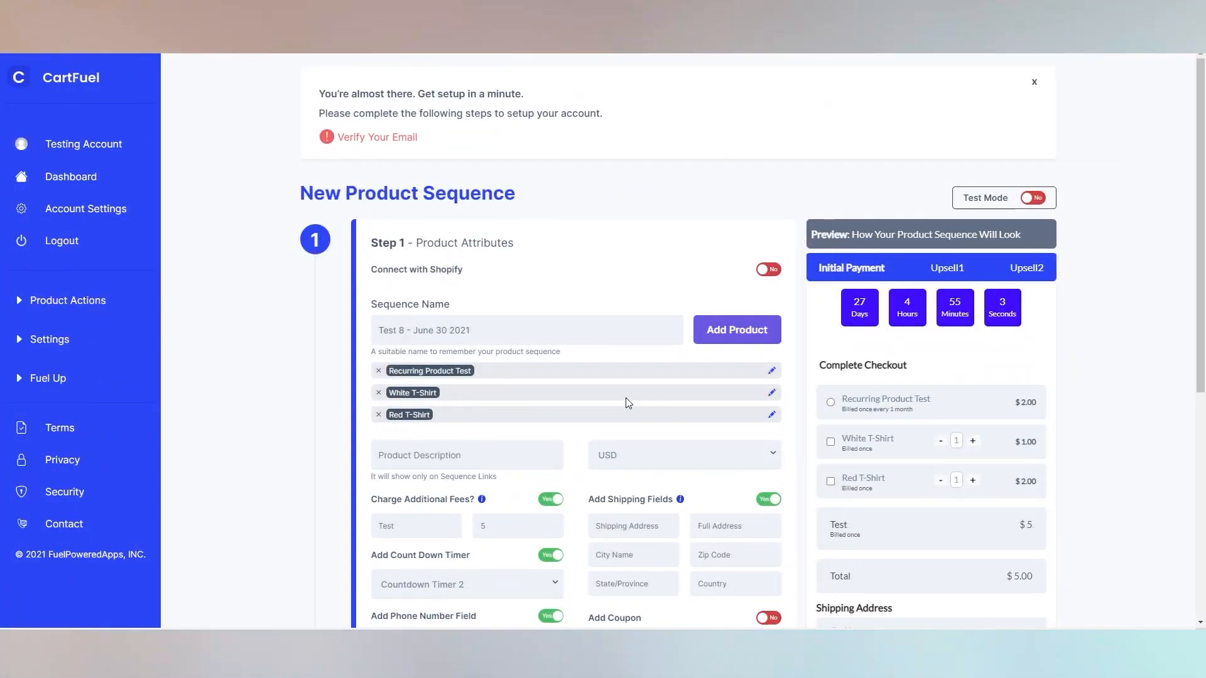
- Accept the Black T-Shirt upsell with 'Yes, I want this upsell!' on the upsell page
{"action": "scroll", "coordinate": [625, 398], "scroll_direction": "down", "scroll_amount": 2}
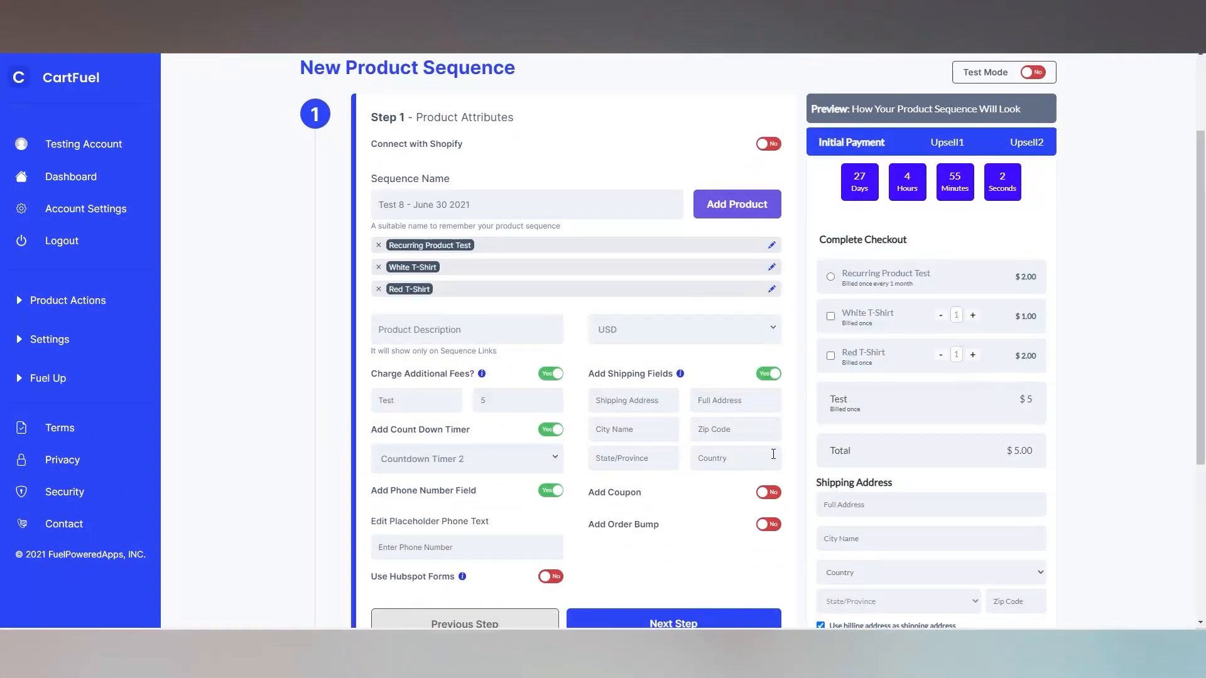
{"action": "scroll", "coordinate": [911, 291], "scroll_direction": "down", "scroll_amount": 2}
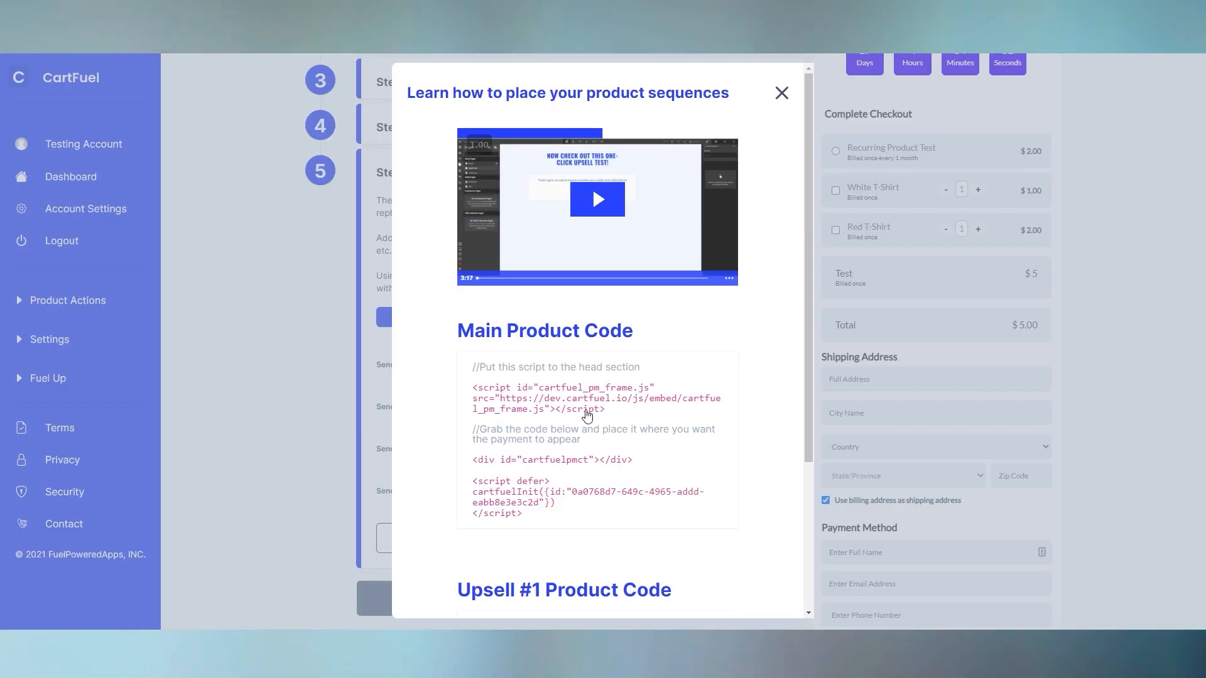
{"action": "scroll", "coordinate": [591, 492], "scroll_direction": "down", "scroll_amount": 2}
{"action": "scroll", "coordinate": [590, 492], "scroll_direction": "down", "scroll_amount": 2}
{"action": "scroll", "coordinate": [590, 492], "scroll_direction": "up", "scroll_amount": 1}
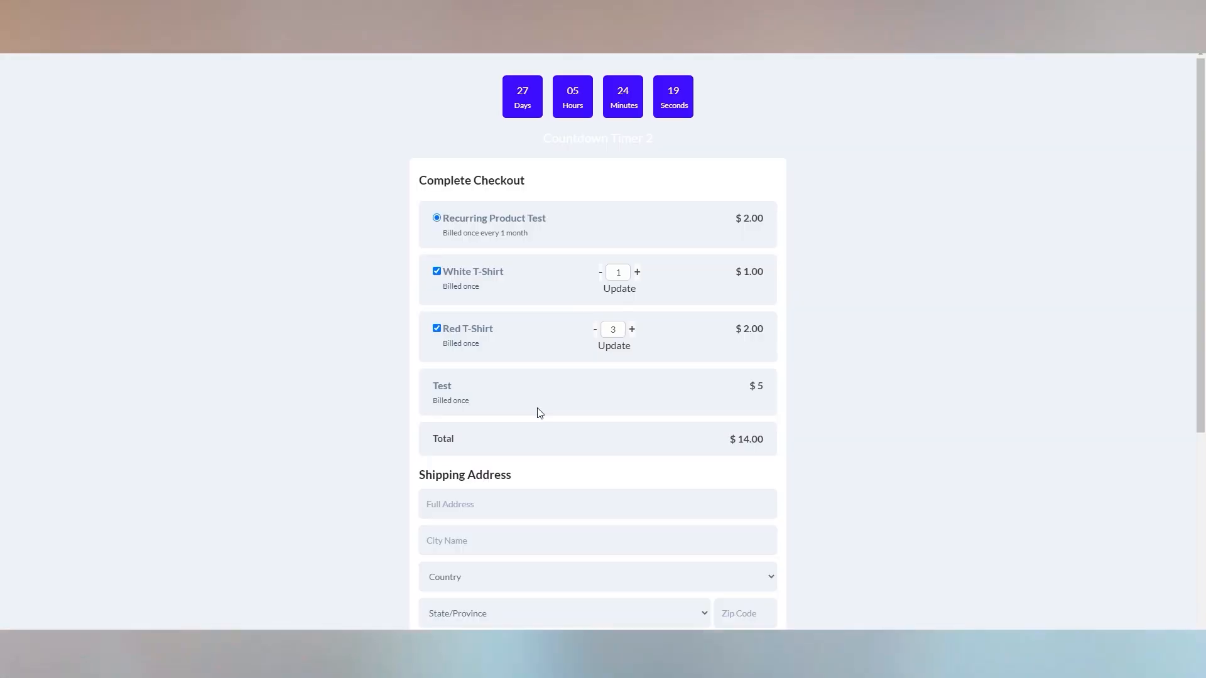
{"action": "scroll", "coordinate": [538, 413], "scroll_direction": "down", "scroll_amount": 4}
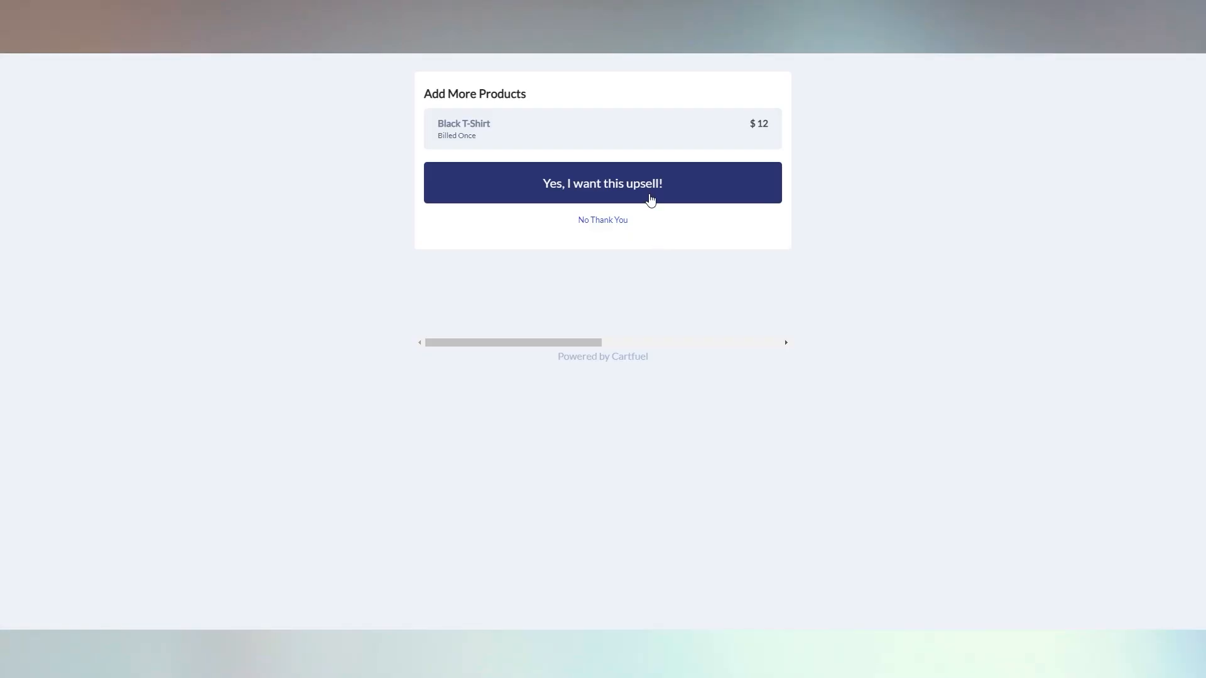
{"action": "left_click", "coordinate": [650, 193]}
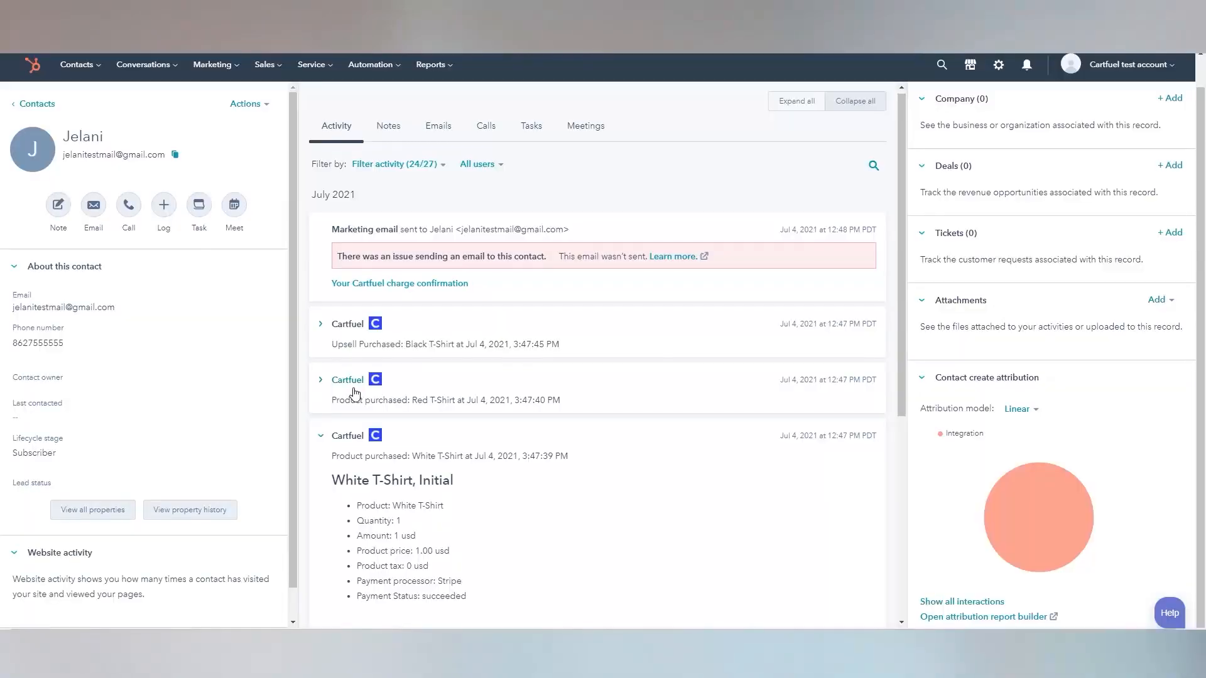
- Expand the Red T-Shirt and Black T-Shirt upsell Cartfuel entries and review their purchase details
{"action": "left_click", "coordinate": [354, 384]}
{"action": "left_click", "coordinate": [355, 325]}
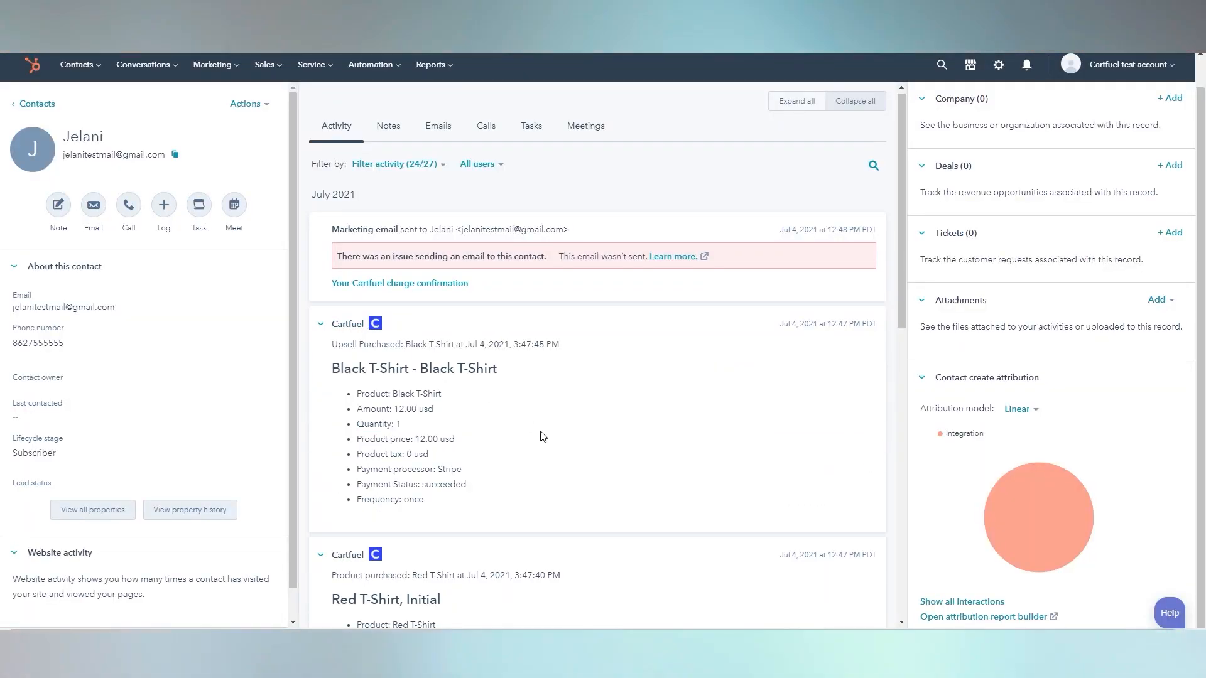
{"action": "scroll", "coordinate": [540, 440], "scroll_direction": "down", "scroll_amount": 5}
{"action": "scroll", "coordinate": [540, 440], "scroll_direction": "down", "scroll_amount": 3}
{"action": "scroll", "coordinate": [410, 419], "scroll_direction": "down", "scroll_amount": 3}
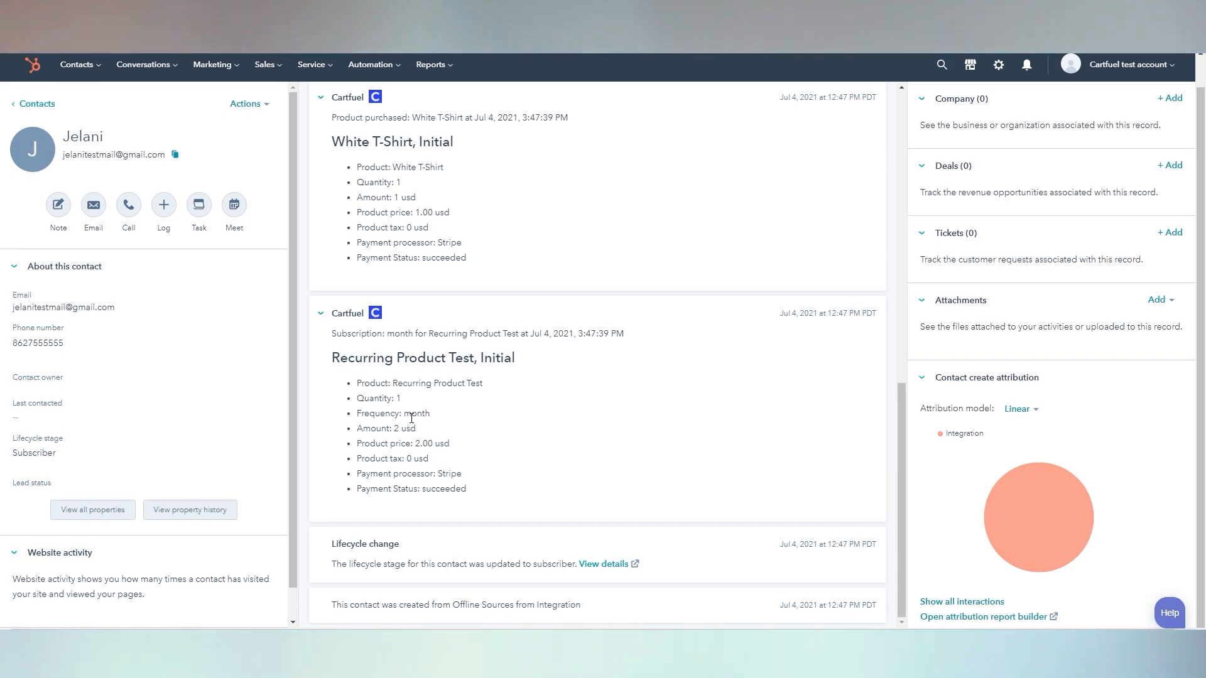
{"action": "scroll", "coordinate": [412, 419], "scroll_direction": "up", "scroll_amount": 2}
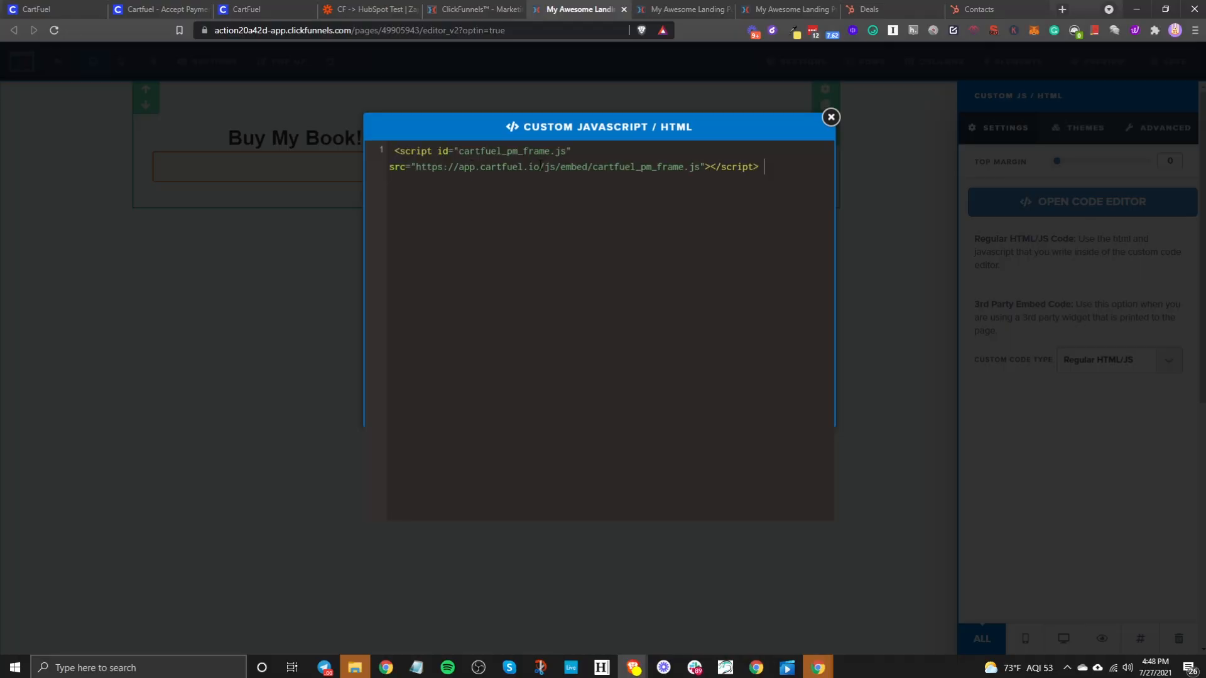
- Paste CartFuel's cartfuelpmct div and init script into the book page's custom code, then save and preview
{"action": "left_click", "coordinate": [267, 6]}
{"action": "left_click", "coordinate": [517, 528]}
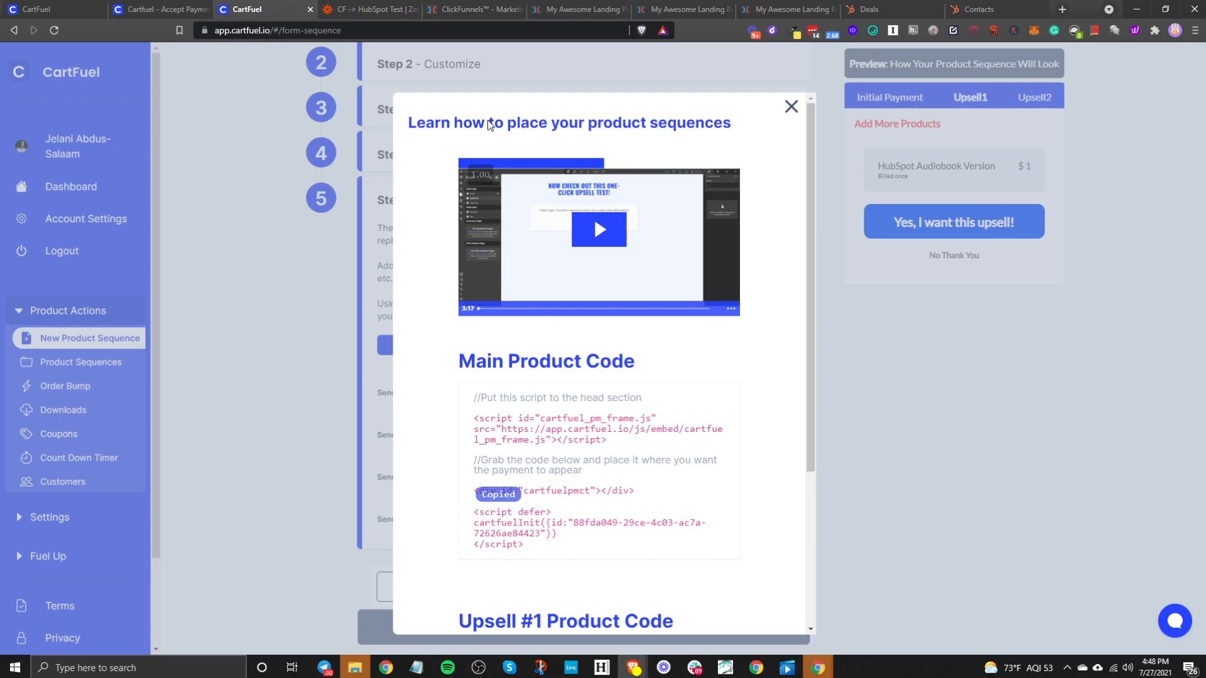
{"action": "left_click", "coordinate": [563, 10]}
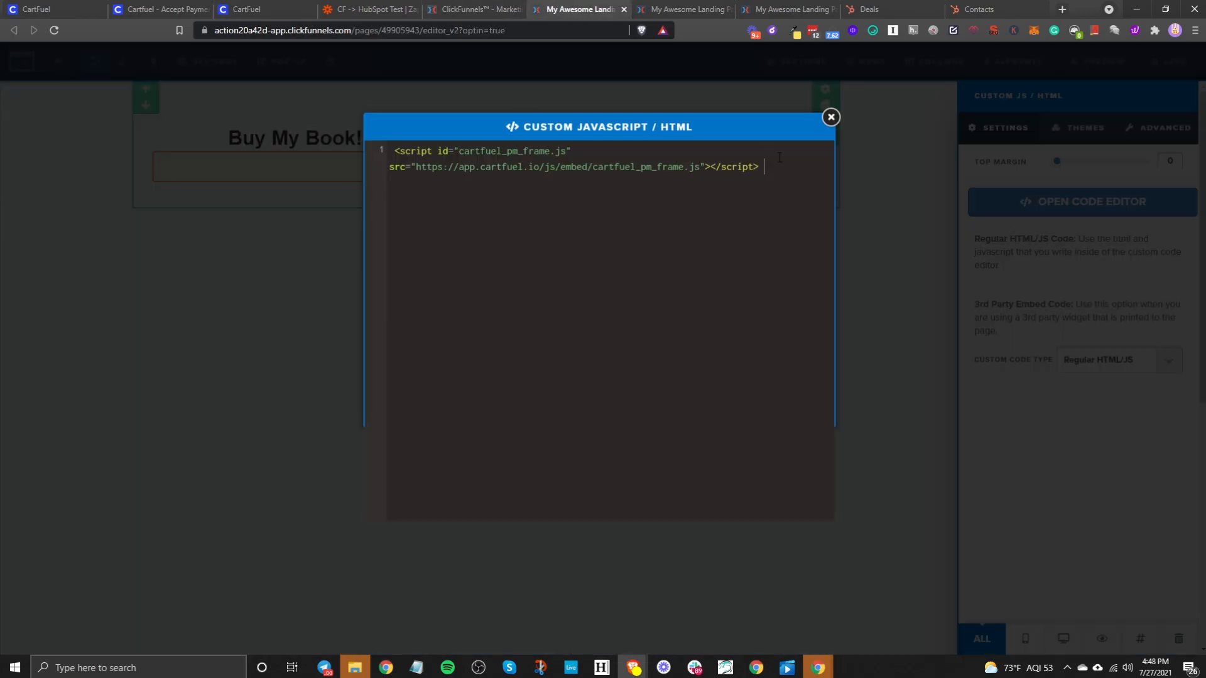
{"action": "key", "text": "ctrl+v"}
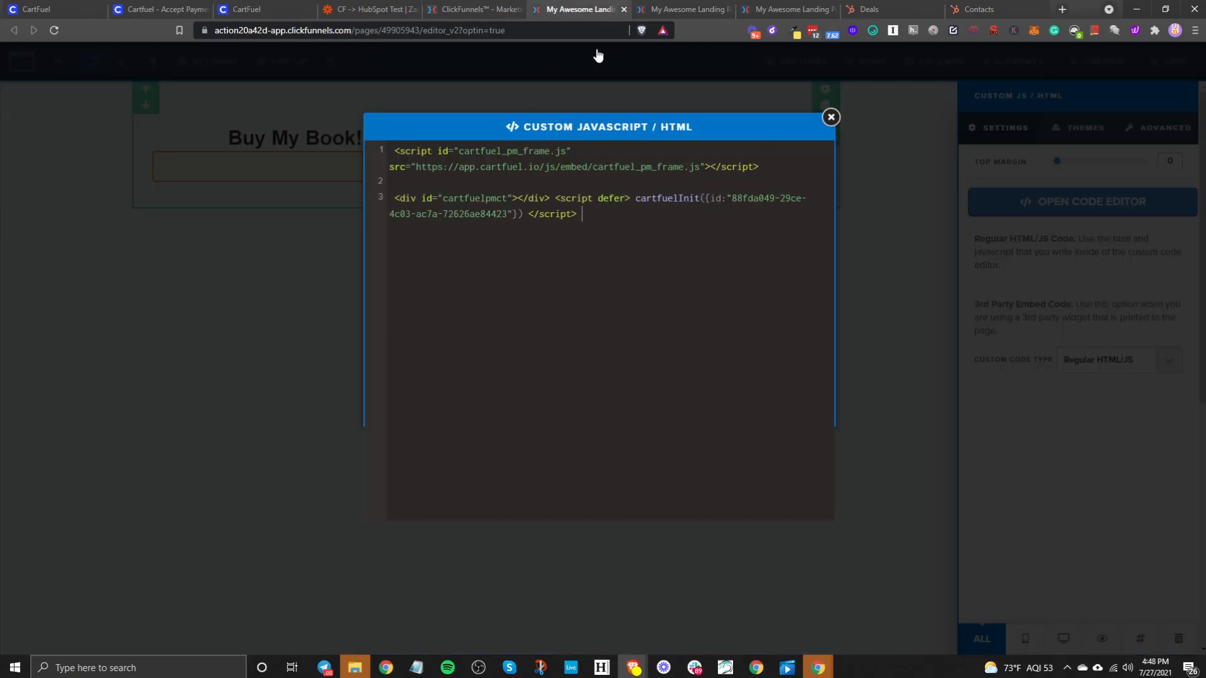
{"action": "left_click", "coordinate": [300, 318]}
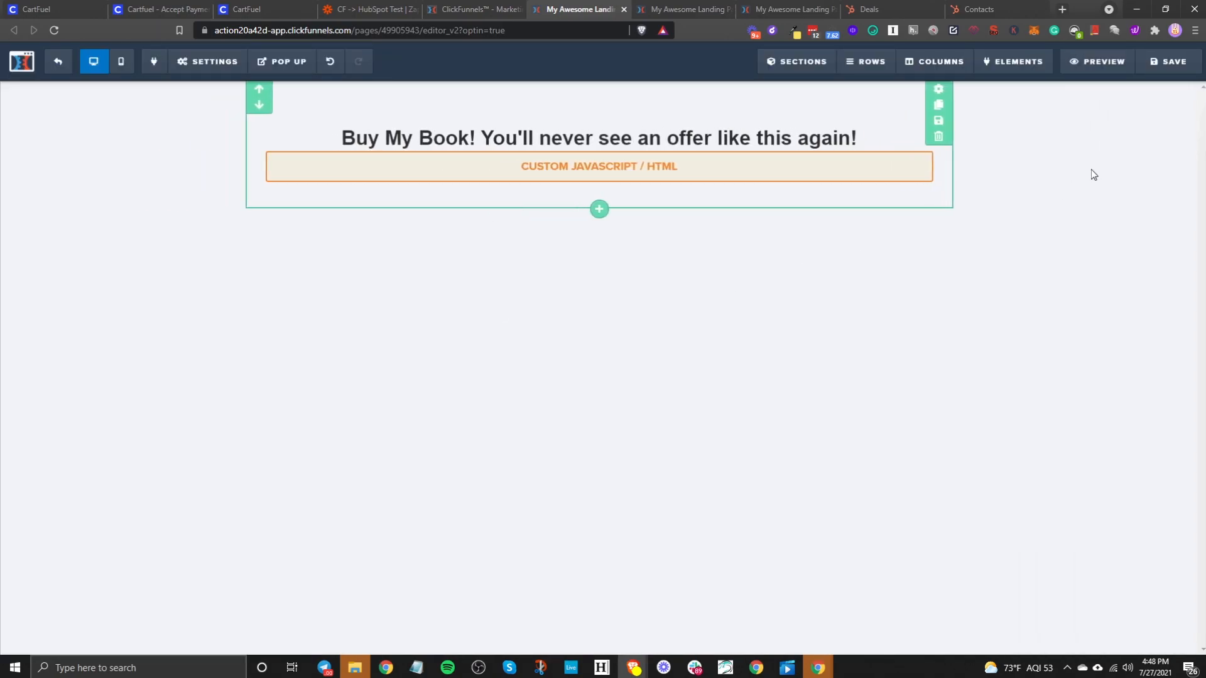
{"action": "left_click", "coordinate": [1164, 60]}
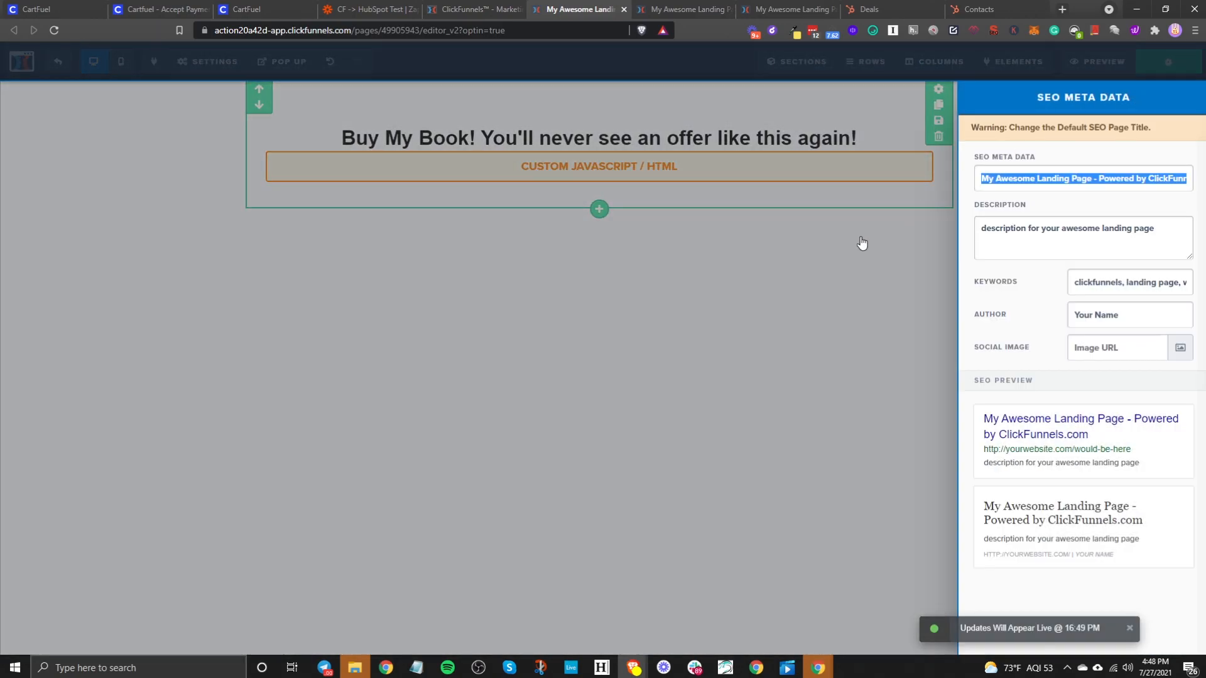
{"action": "left_click", "coordinate": [862, 245]}
{"action": "left_click", "coordinate": [1105, 66]}
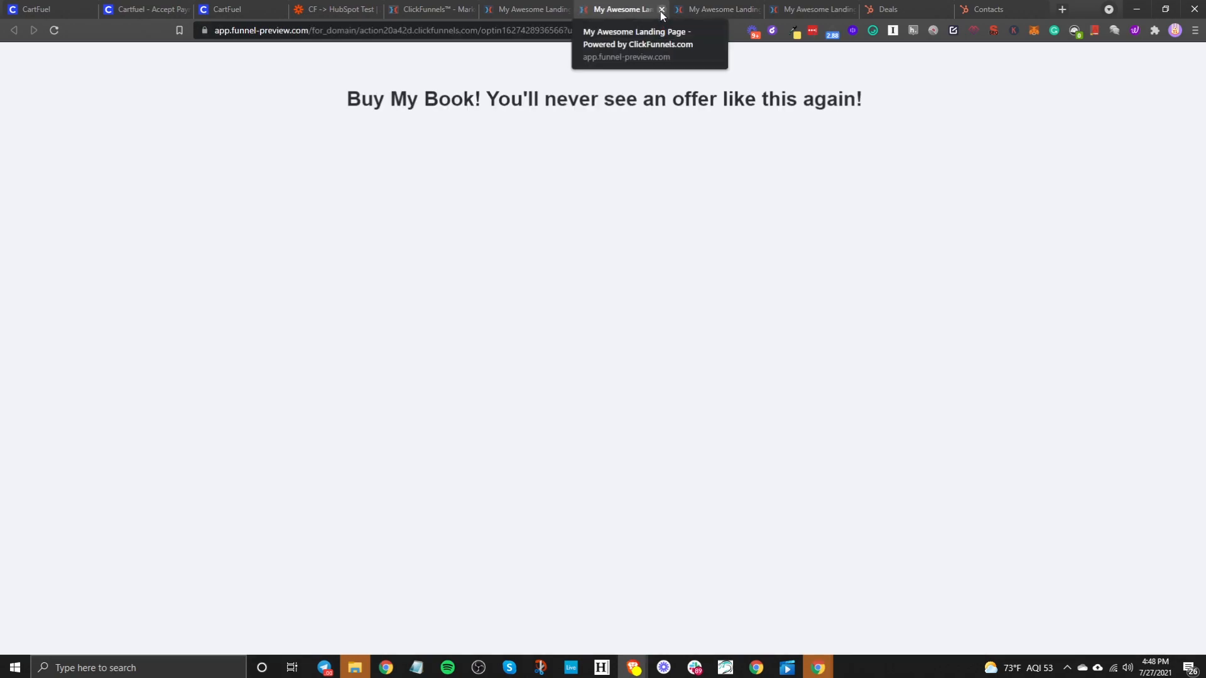
- Set the custom code type to 3rd Party Embed Code, save, preview the checkout, then go to the audiobook page
{"action": "left_click", "coordinate": [661, 10]}
{"action": "left_click", "coordinate": [606, 171]}
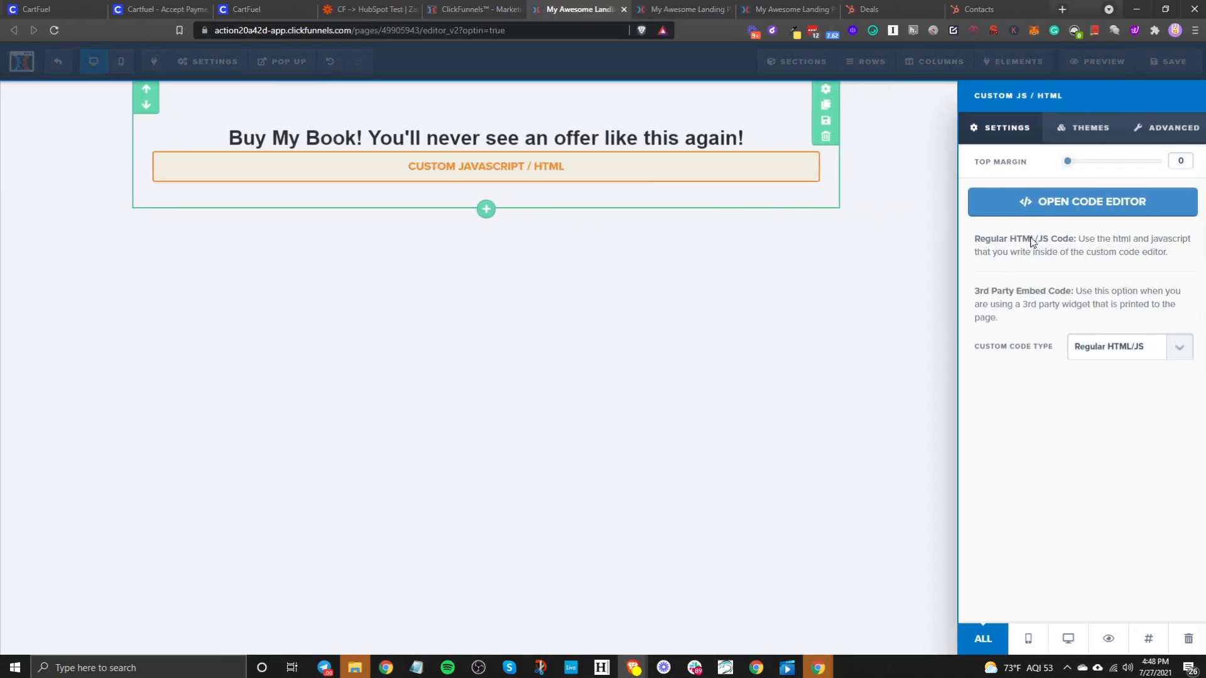
{"action": "left_click", "coordinate": [1136, 352]}
{"action": "left_click", "coordinate": [1102, 379]}
{"action": "left_click", "coordinate": [824, 373]}
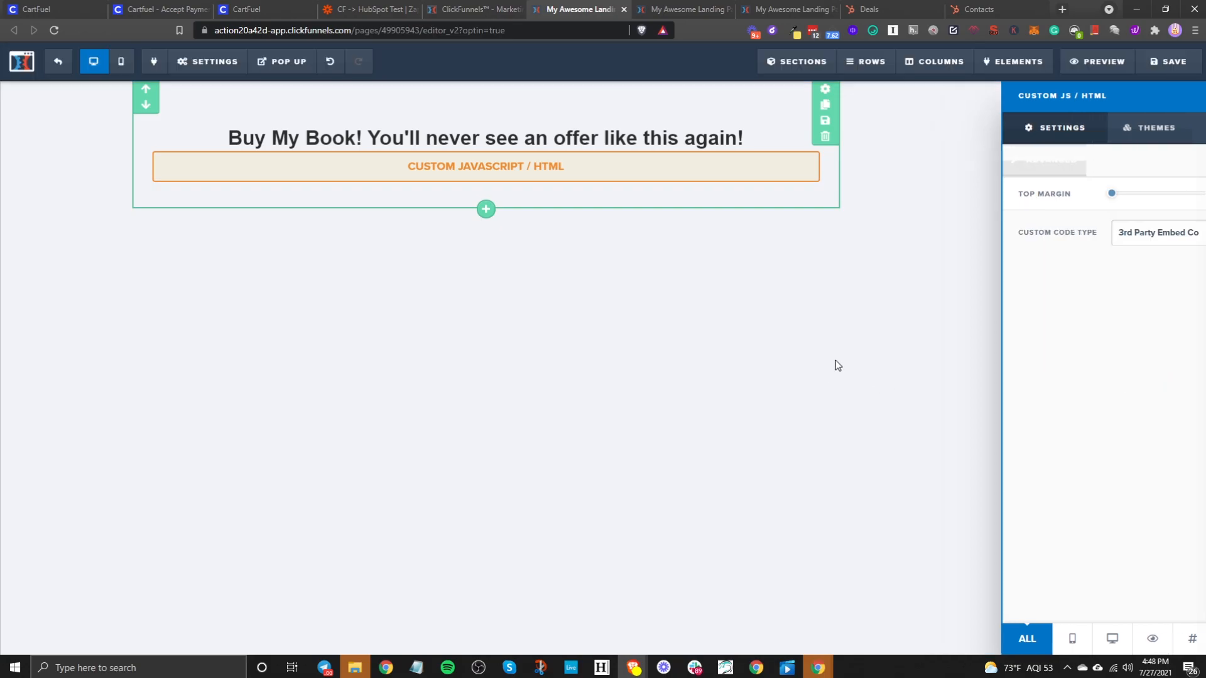
{"action": "left_click", "coordinate": [1176, 59]}
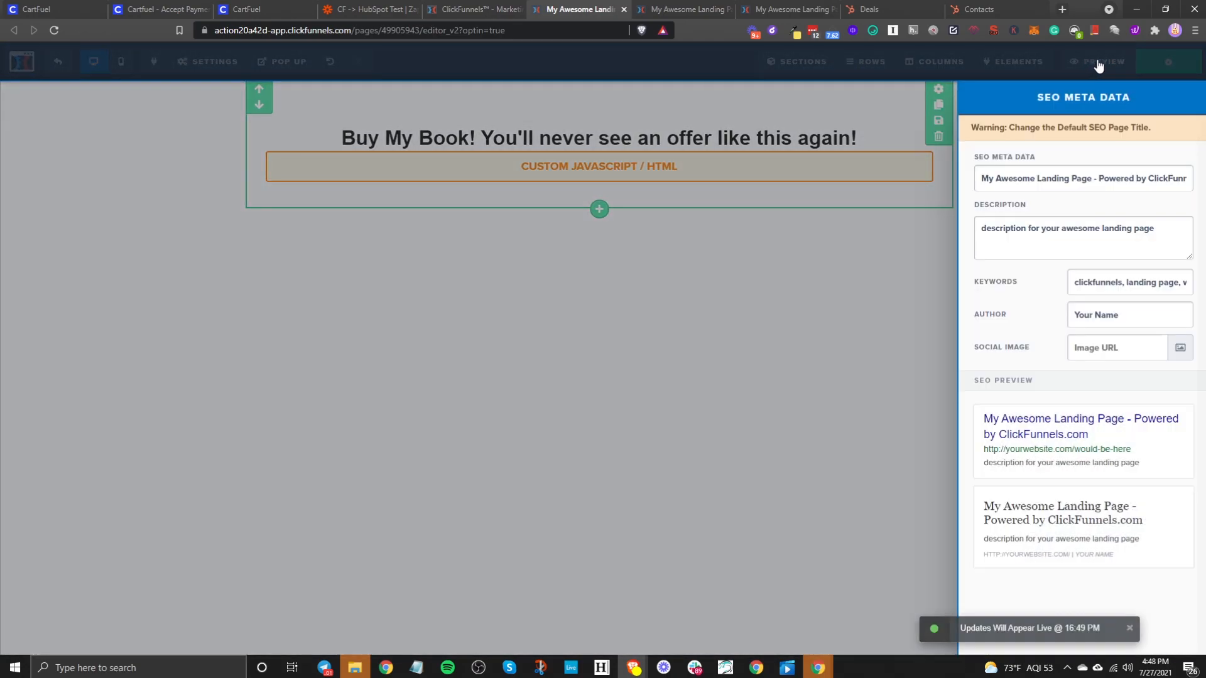
{"action": "left_click", "coordinate": [1113, 59]}
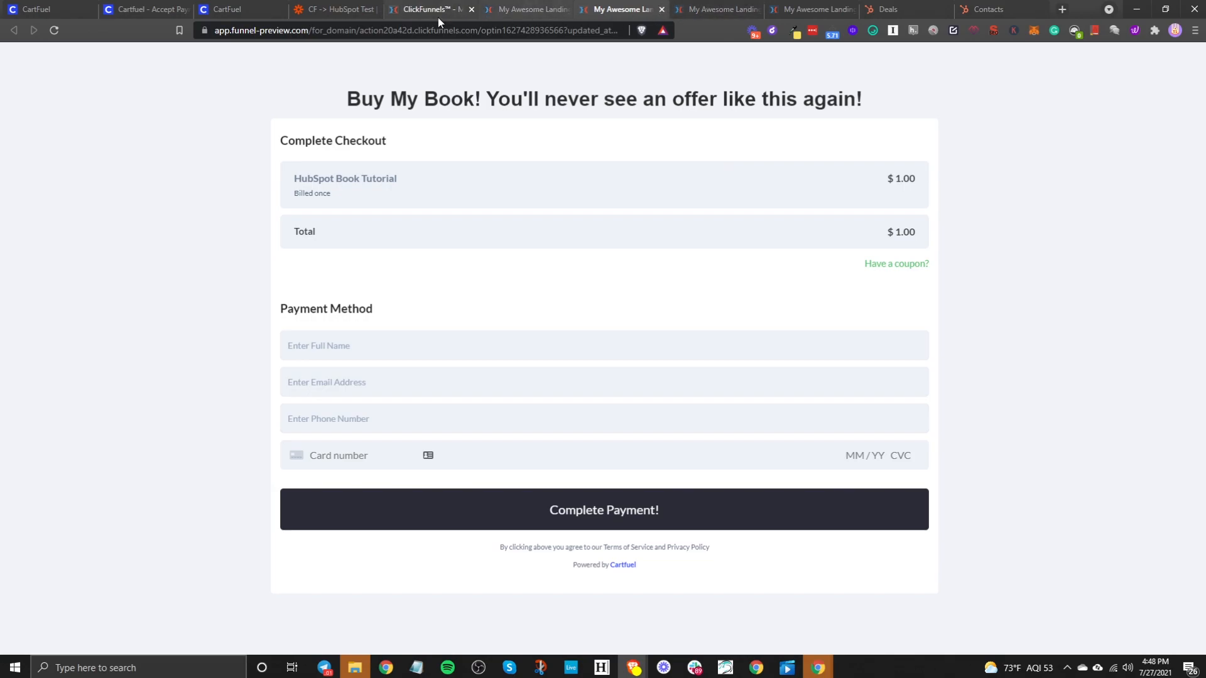
{"action": "left_click", "coordinate": [662, 10]}
{"action": "left_click", "coordinate": [604, 9]}
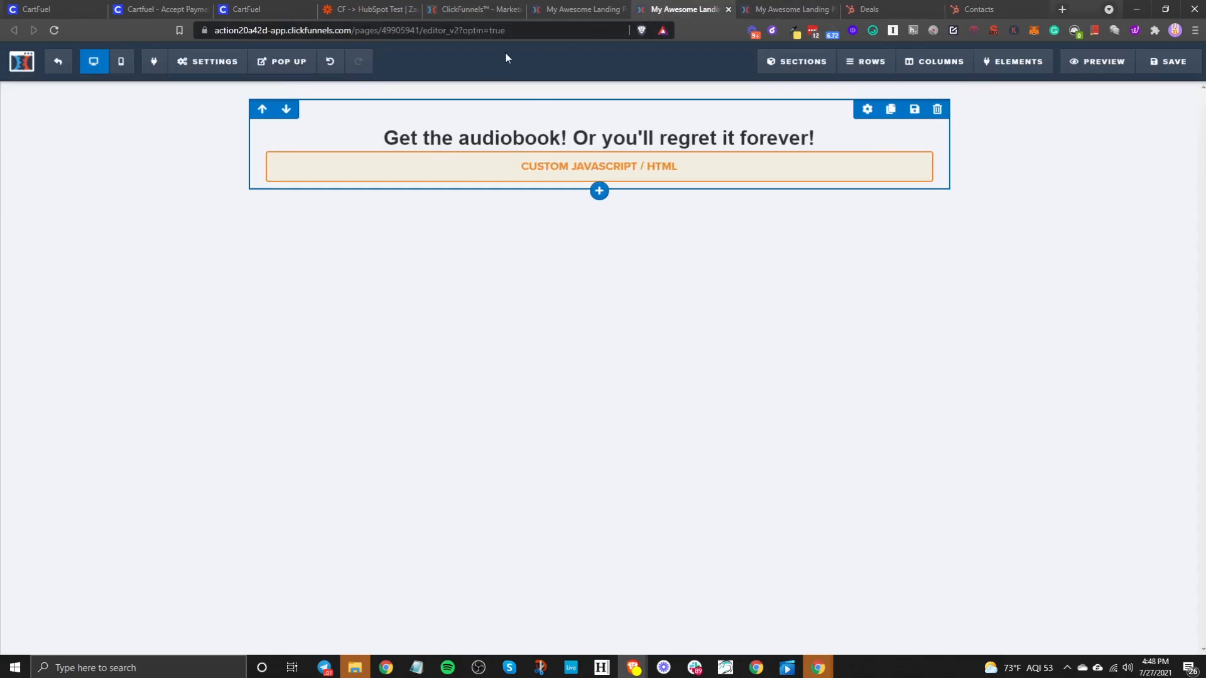
- Paste CartFuel's Upsell #1 head script into the audiobook page's custom code editor
{"action": "left_click", "coordinate": [240, 12]}
{"action": "scroll", "coordinate": [584, 521], "scroll_direction": "down", "scroll_amount": 4}
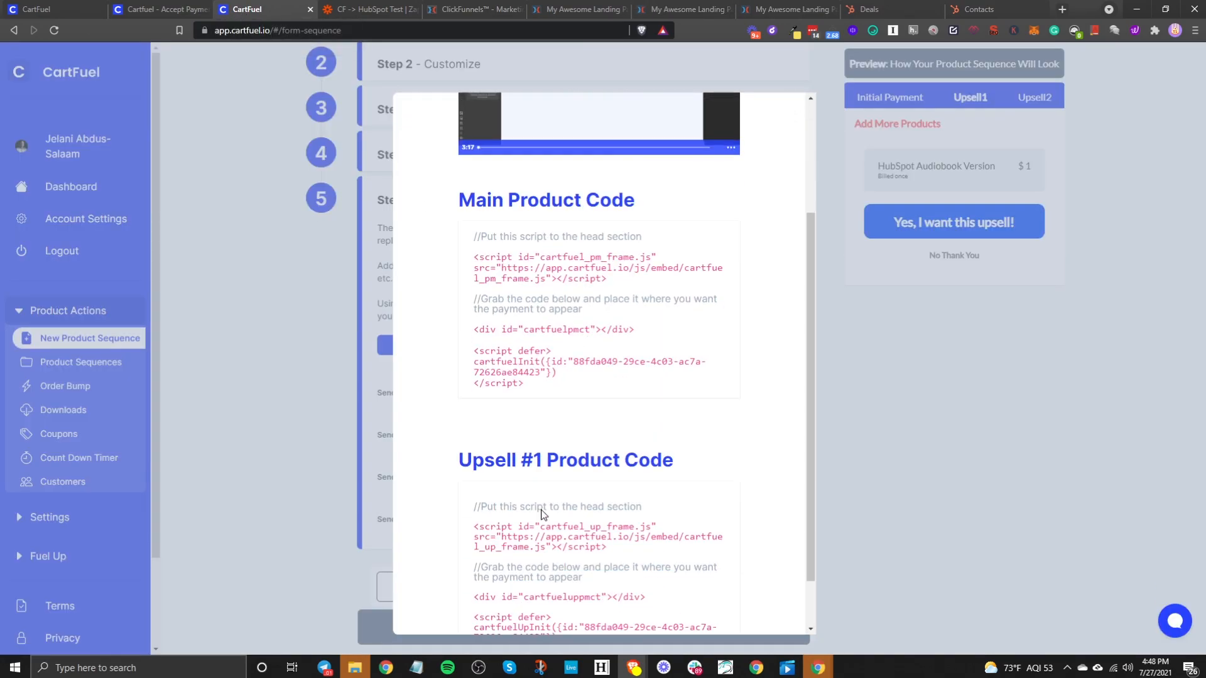
{"action": "left_click", "coordinate": [547, 472]}
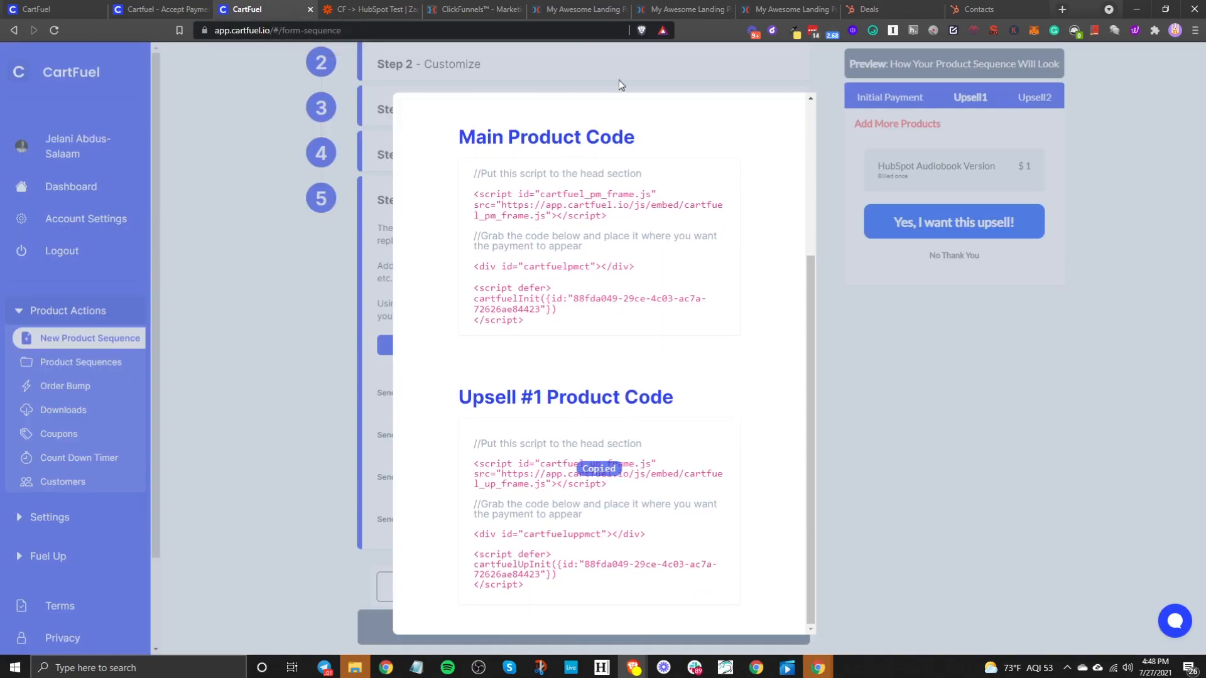
{"action": "left_click", "coordinate": [672, 9]}
{"action": "left_click", "coordinate": [541, 173]}
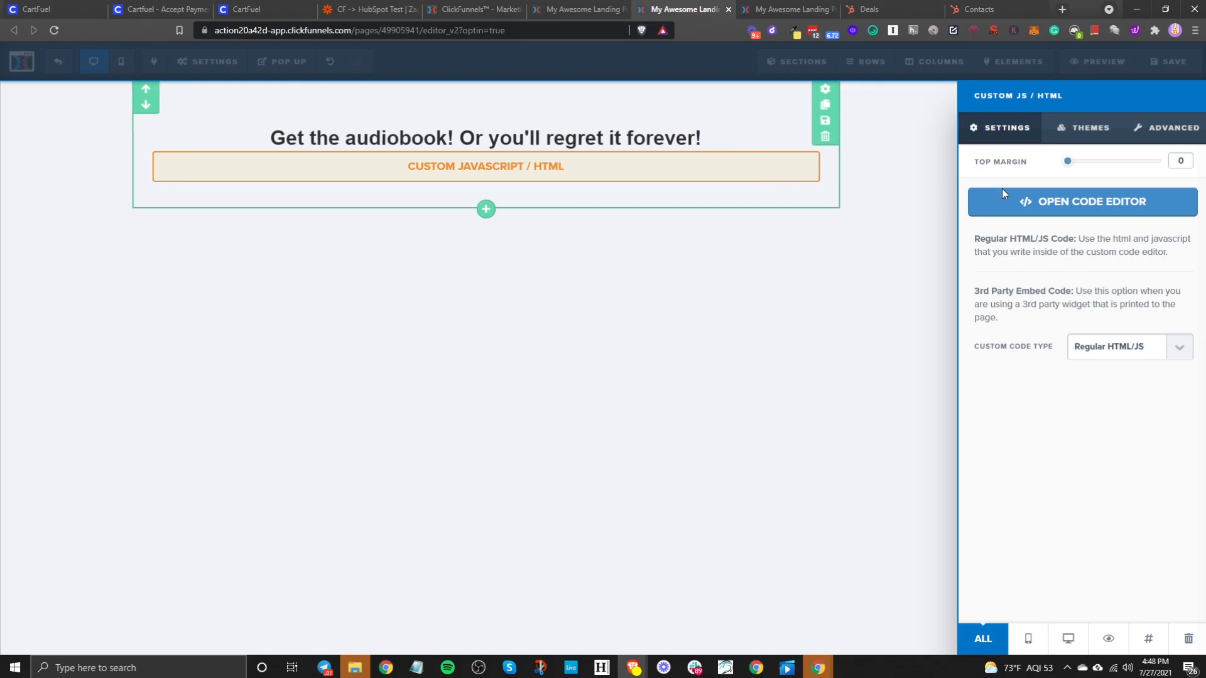
{"action": "left_click", "coordinate": [1005, 201]}
{"action": "key", "text": "ctrl+v"}
{"action": "key", "text": "Return"}
{"action": "key", "text": "Return"}
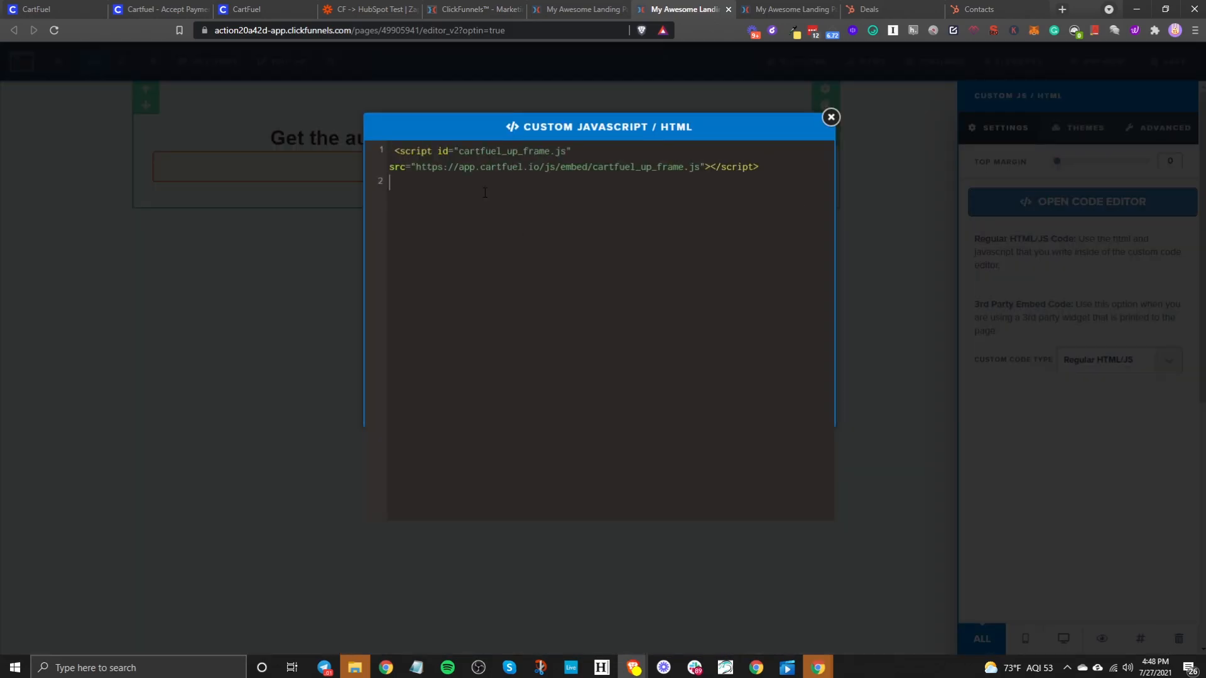
- Add the upsell payment div and init script on line 3 of the code editor
{"action": "left_click", "coordinate": [256, 8]}
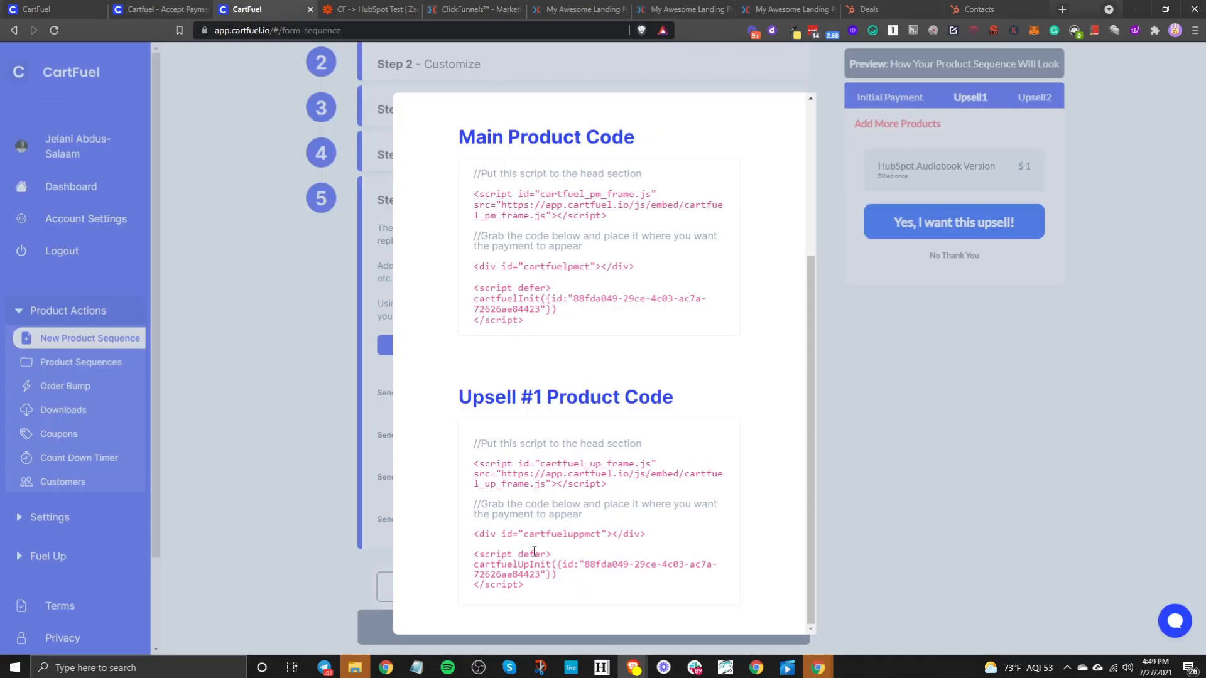
{"action": "left_click", "coordinate": [550, 534]}
{"action": "left_click", "coordinate": [684, 10]}
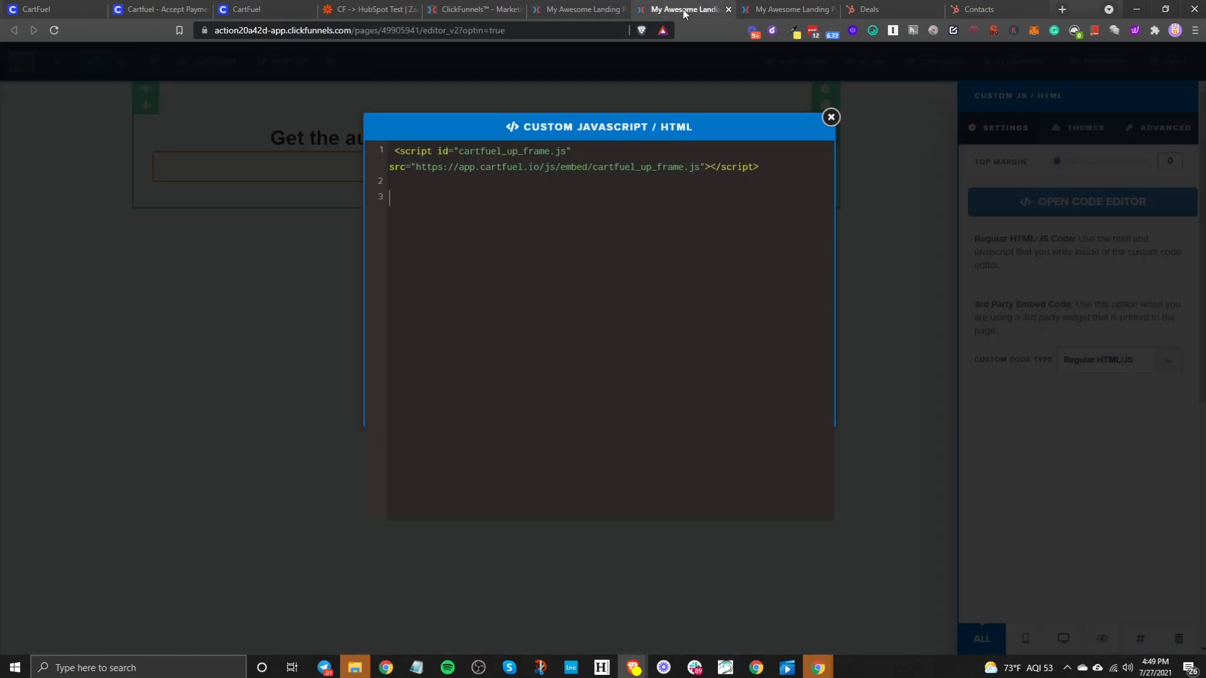
{"action": "left_click", "coordinate": [563, 220]}
{"action": "key", "text": "ctrl+v"}
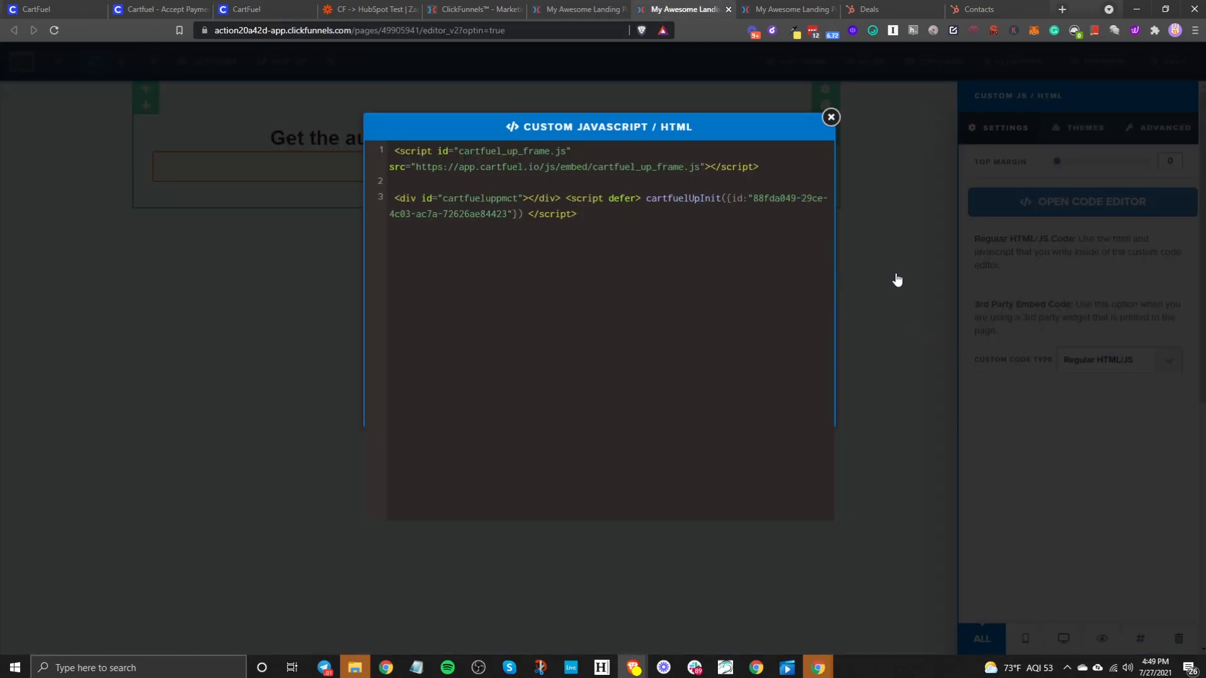
{"action": "left_click", "coordinate": [1063, 324]}
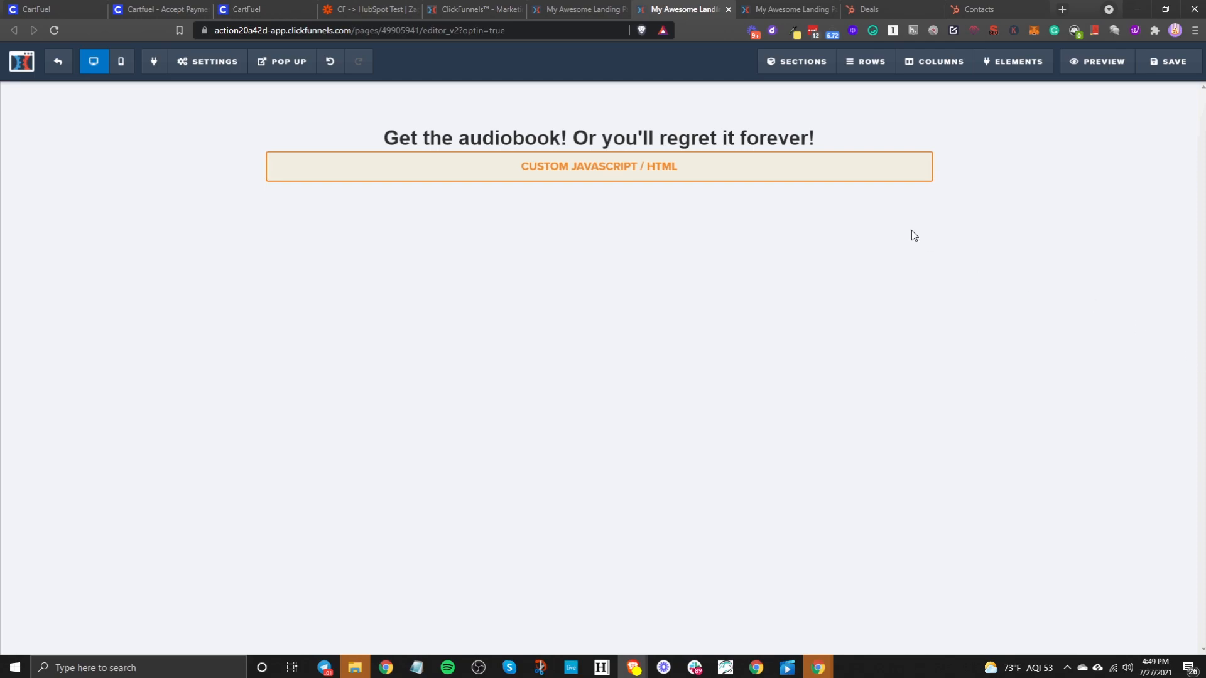
- Set the custom code type to 3rd Party Embed Code, save the audiobook page, and preview it
{"action": "mouse_move", "coordinate": [855, 164]}
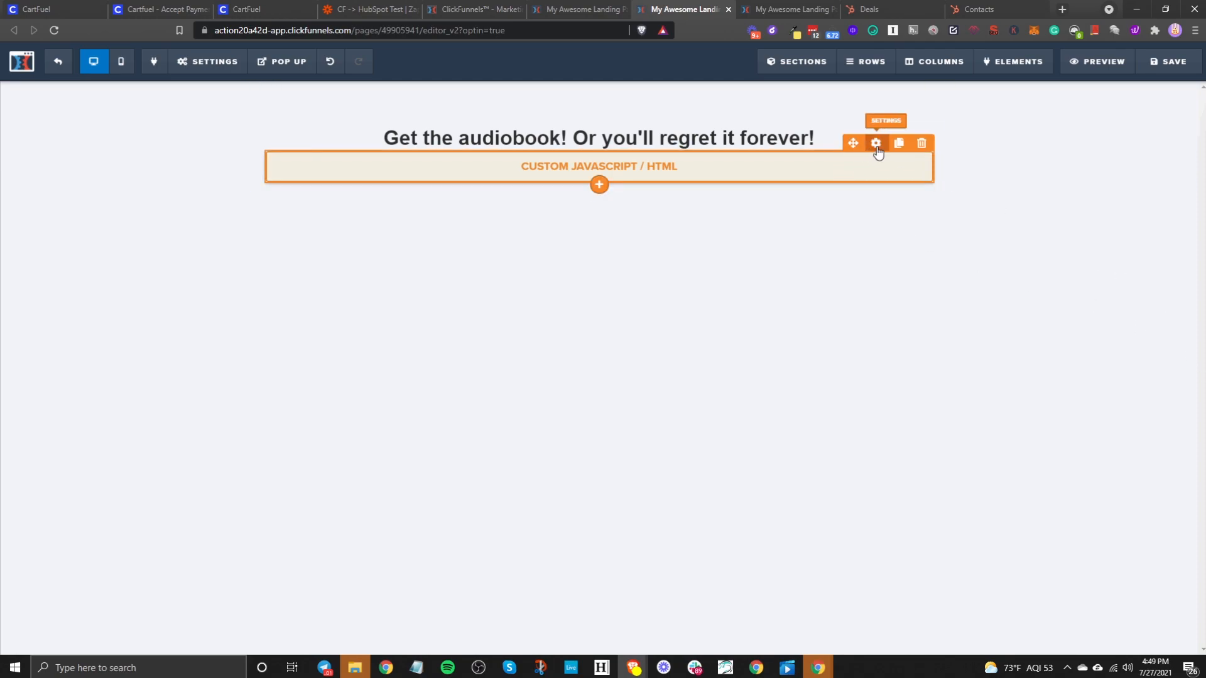
{"action": "left_click", "coordinate": [876, 144]}
{"action": "left_click", "coordinate": [1118, 347]}
{"action": "left_click", "coordinate": [1098, 379]}
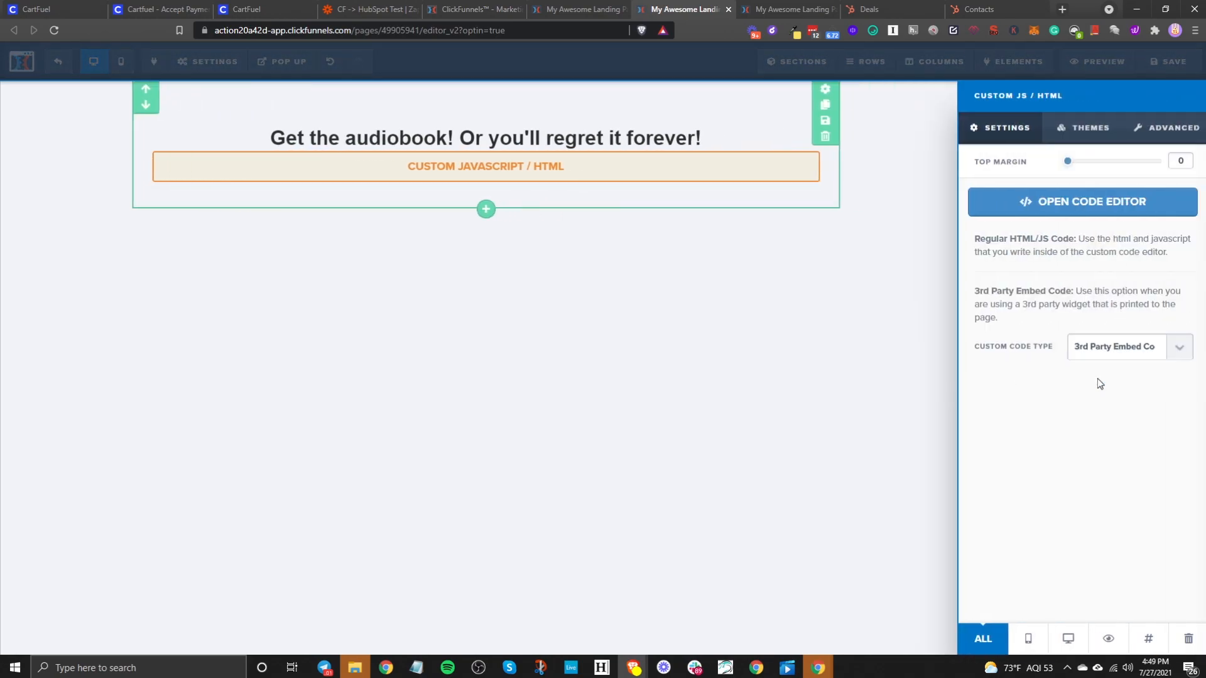
{"action": "left_click", "coordinate": [782, 376]}
{"action": "left_click", "coordinate": [1168, 66]}
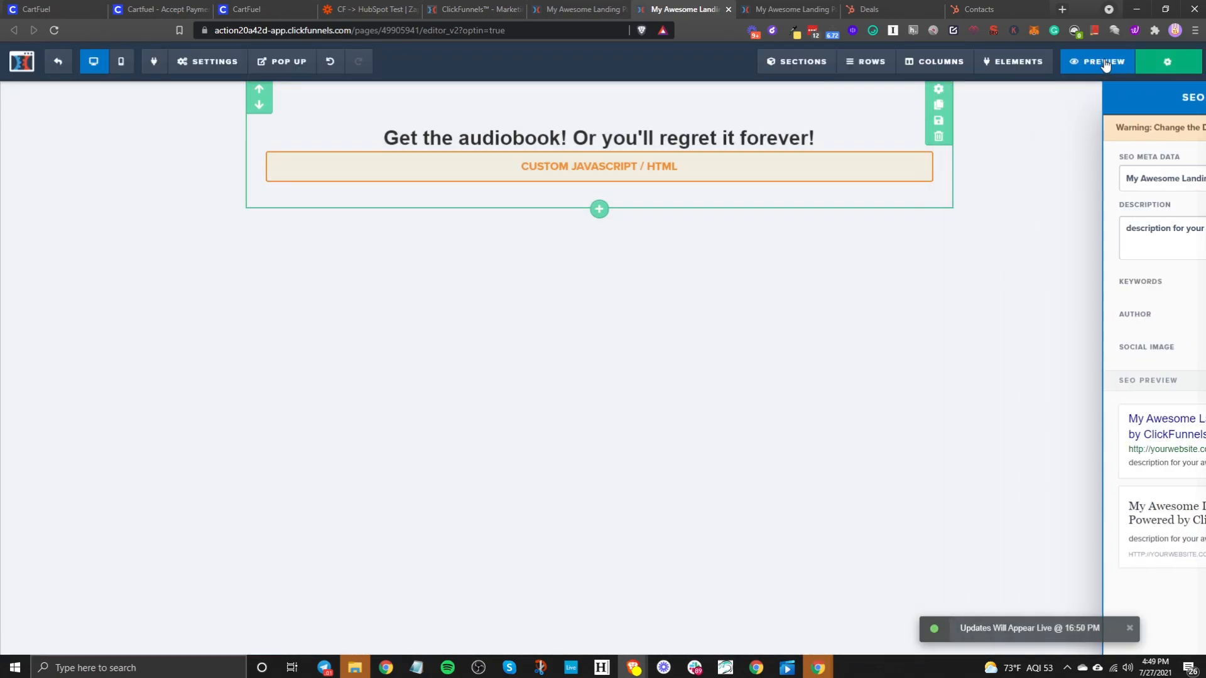
{"action": "left_click", "coordinate": [1105, 63]}
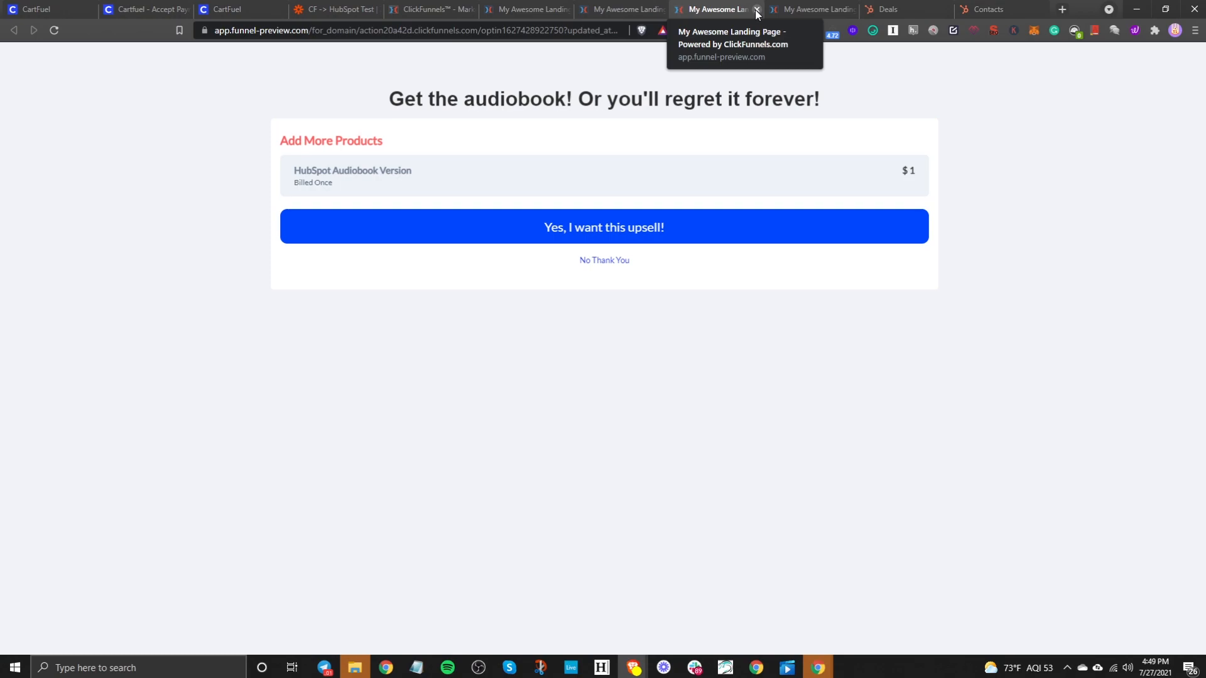
- Close the audiobook preview after checking the $1 HubSpot Audiobook Version upsell
{"action": "left_click", "coordinate": [757, 10]}
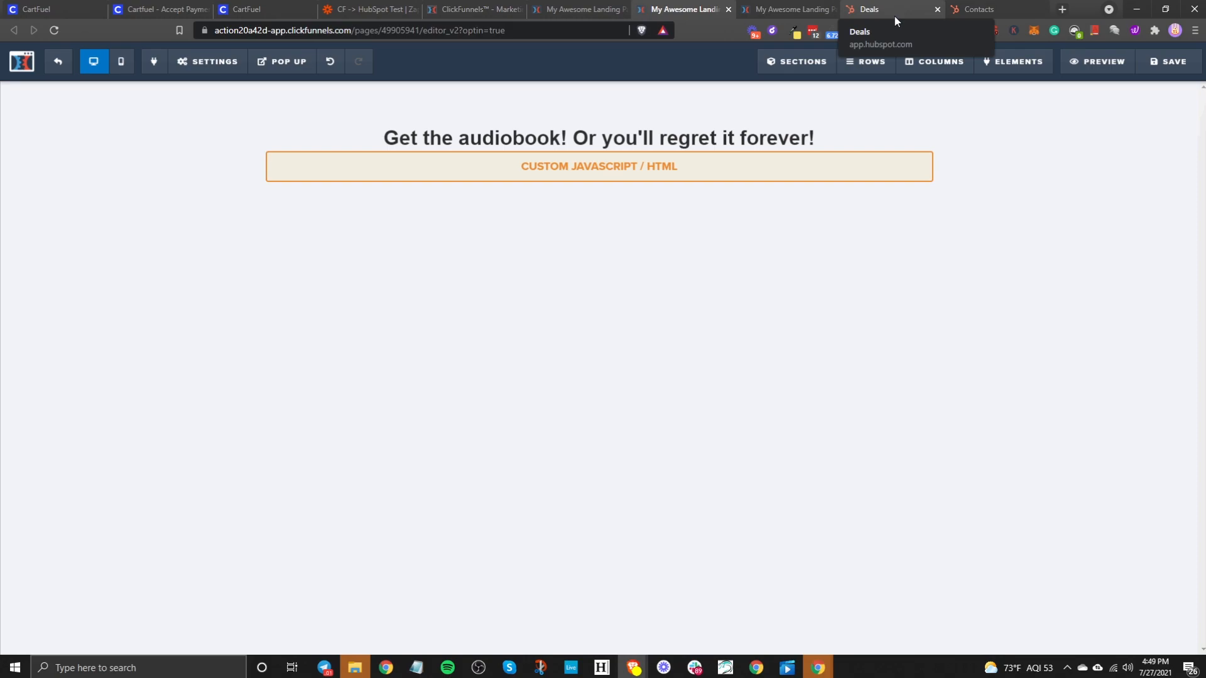
- In Cartfuel - Book Post Purchase Sequence, delete the Product Name contains book trigger and save
{"action": "left_click", "coordinate": [959, 5]}
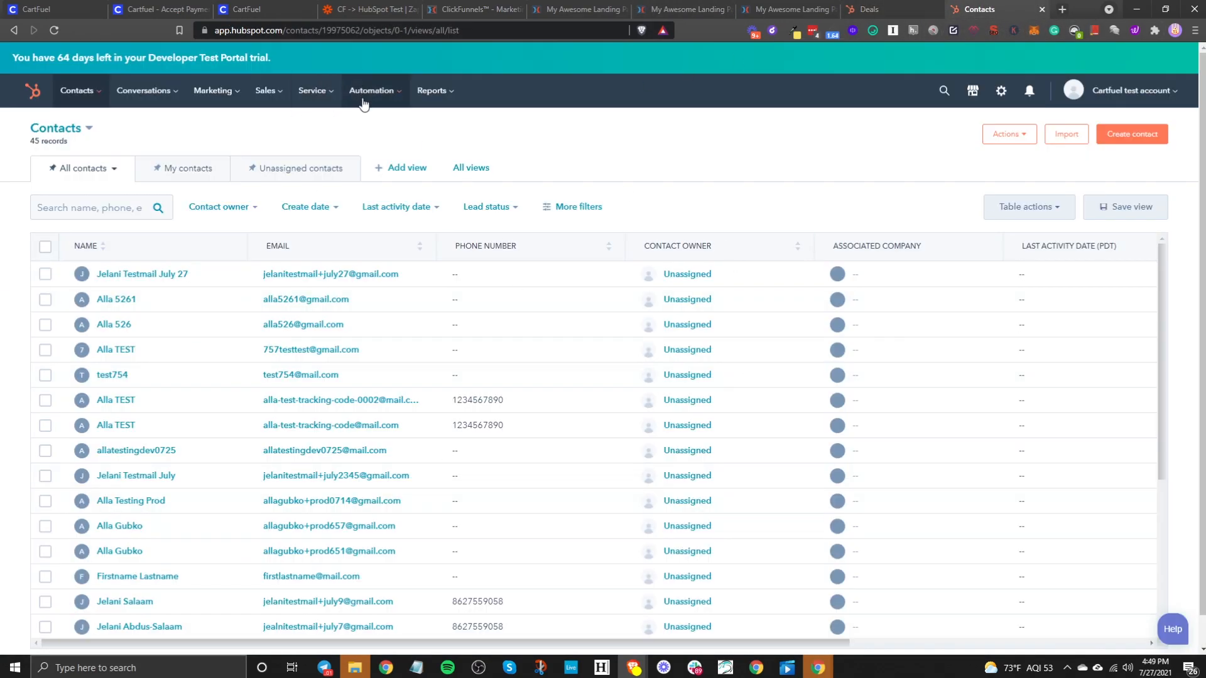
{"action": "mouse_move", "coordinate": [371, 90]}
{"action": "left_click", "coordinate": [374, 150]}
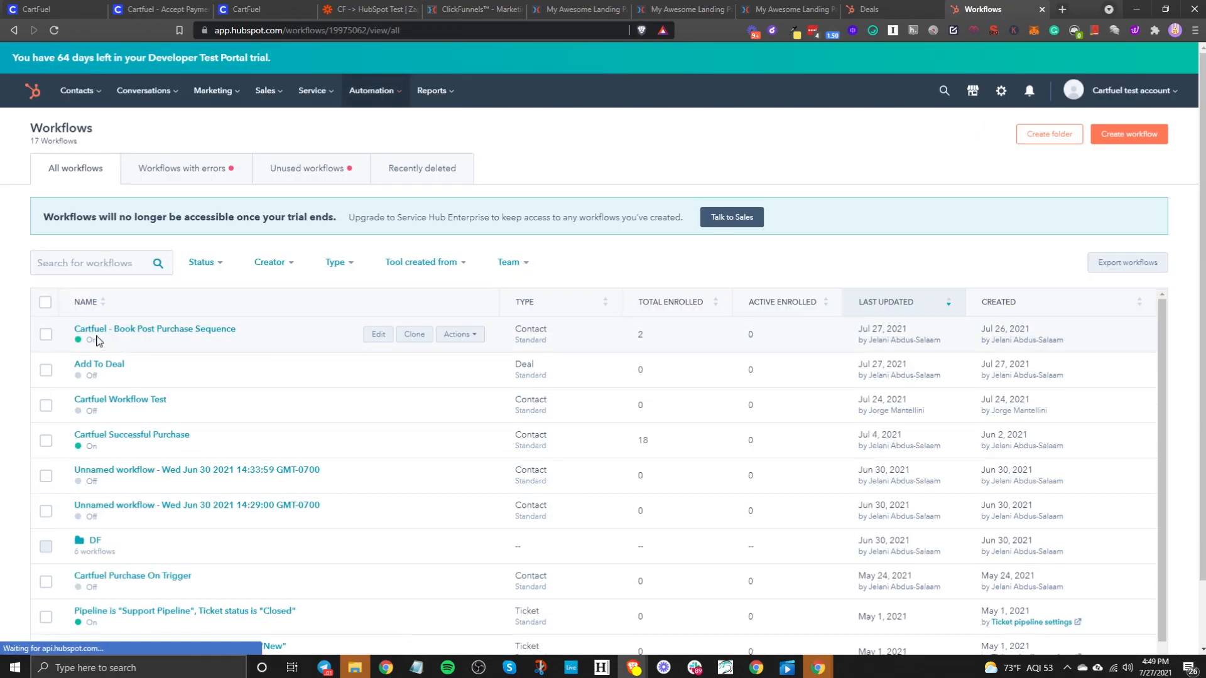
{"action": "left_click", "coordinate": [161, 331]}
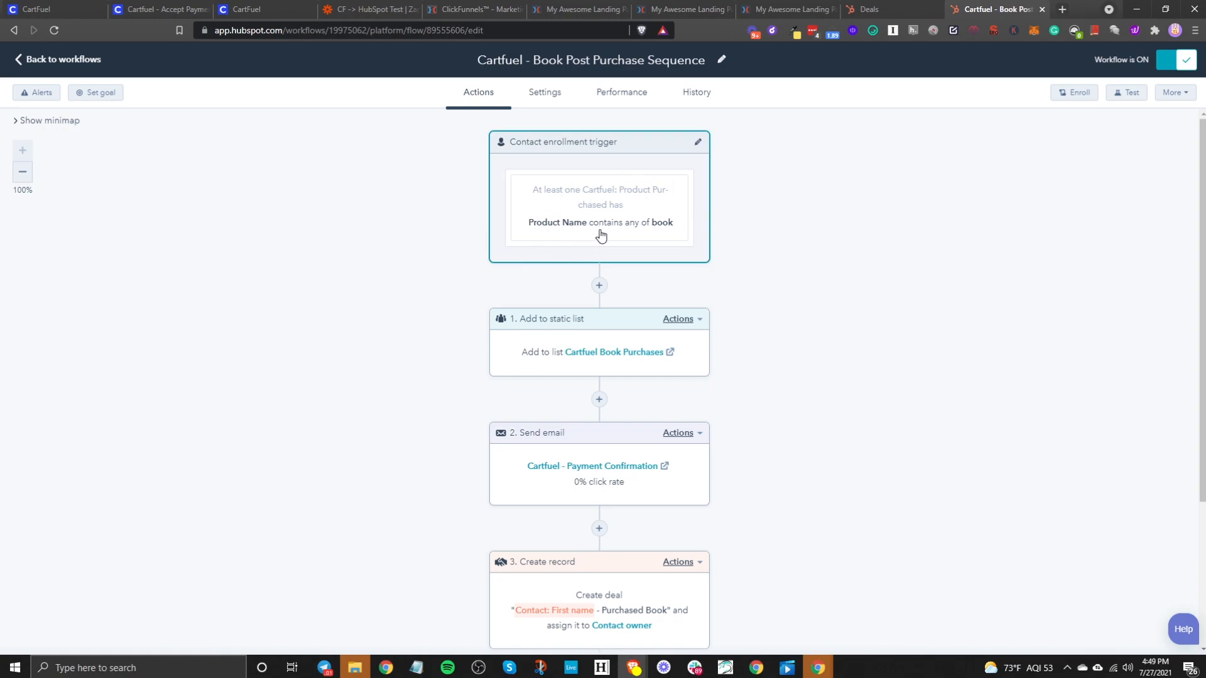
{"action": "left_click", "coordinate": [637, 223]}
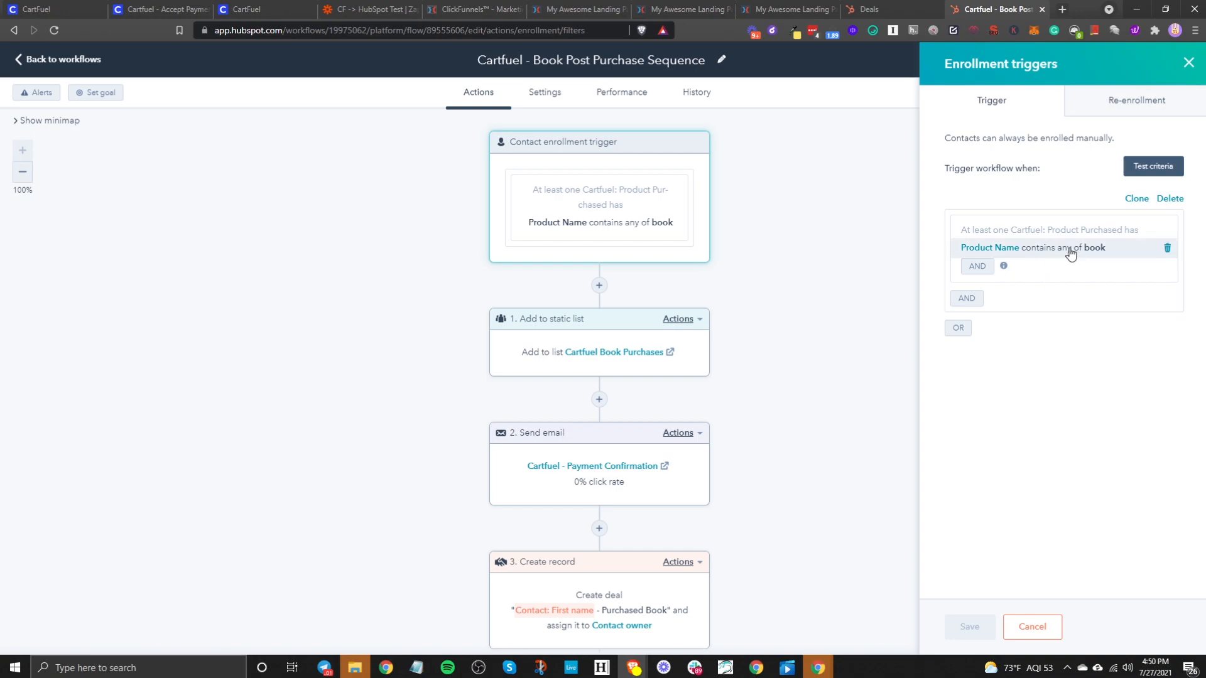
{"action": "left_click", "coordinate": [1167, 250]}
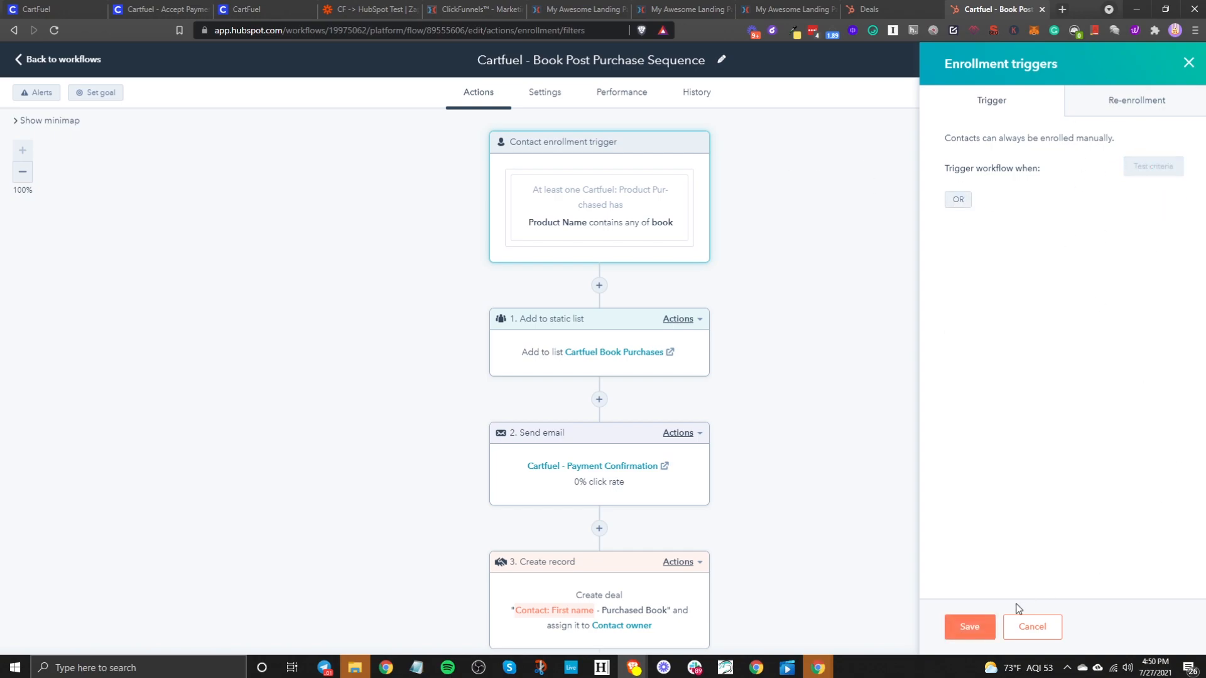
{"action": "left_click", "coordinate": [969, 626]}
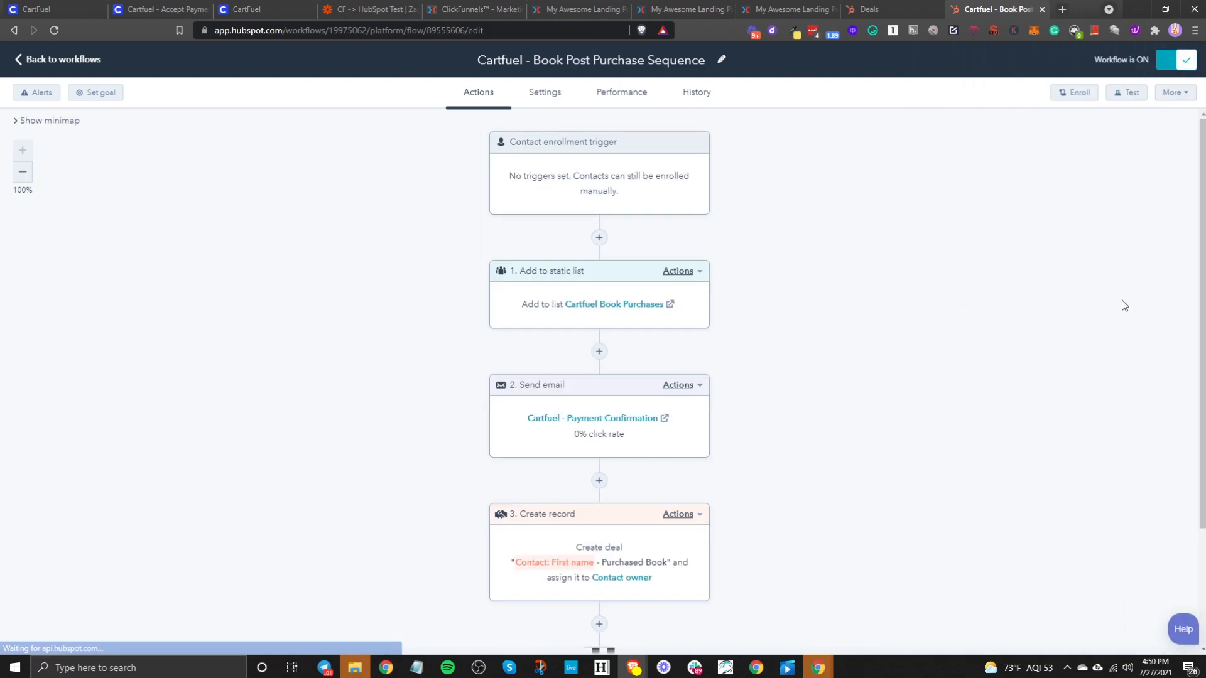
- Add an enrollment filter on Cartfuel: Product Purchased > Product Name using 'contains any of'
{"action": "left_click", "coordinate": [616, 194]}
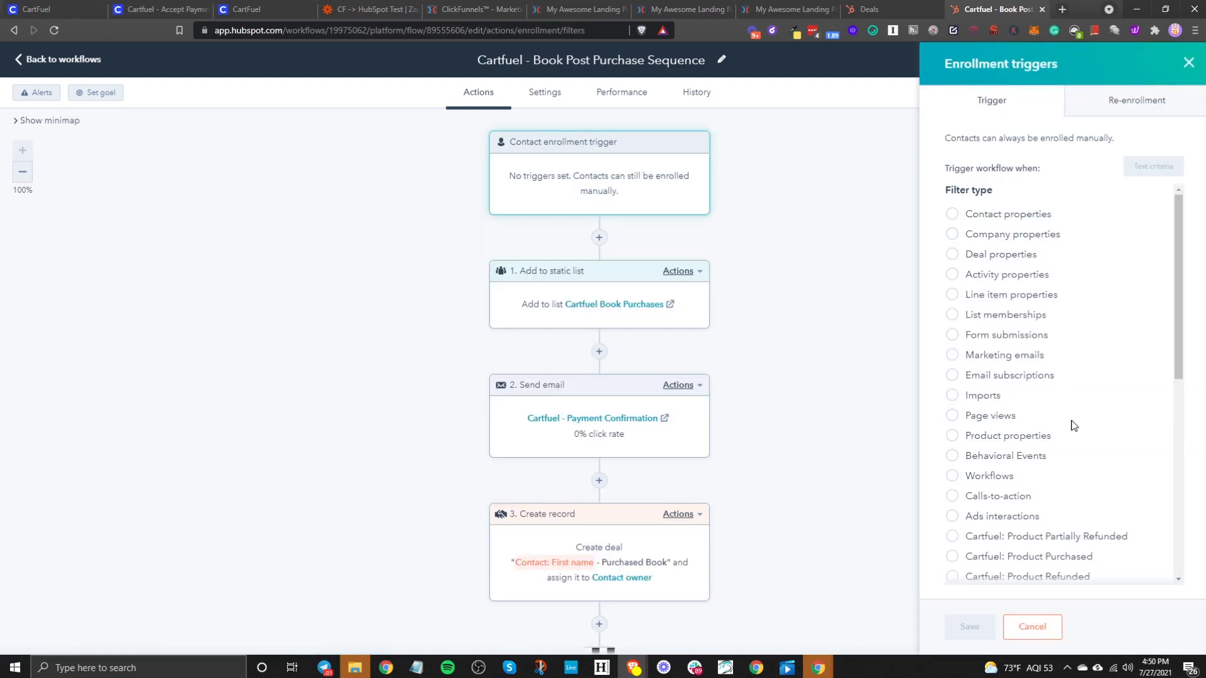
{"action": "scroll", "coordinate": [1071, 424], "scroll_direction": "down", "scroll_amount": 6}
{"action": "scroll", "coordinate": [1077, 409], "scroll_direction": "up", "scroll_amount": 4}
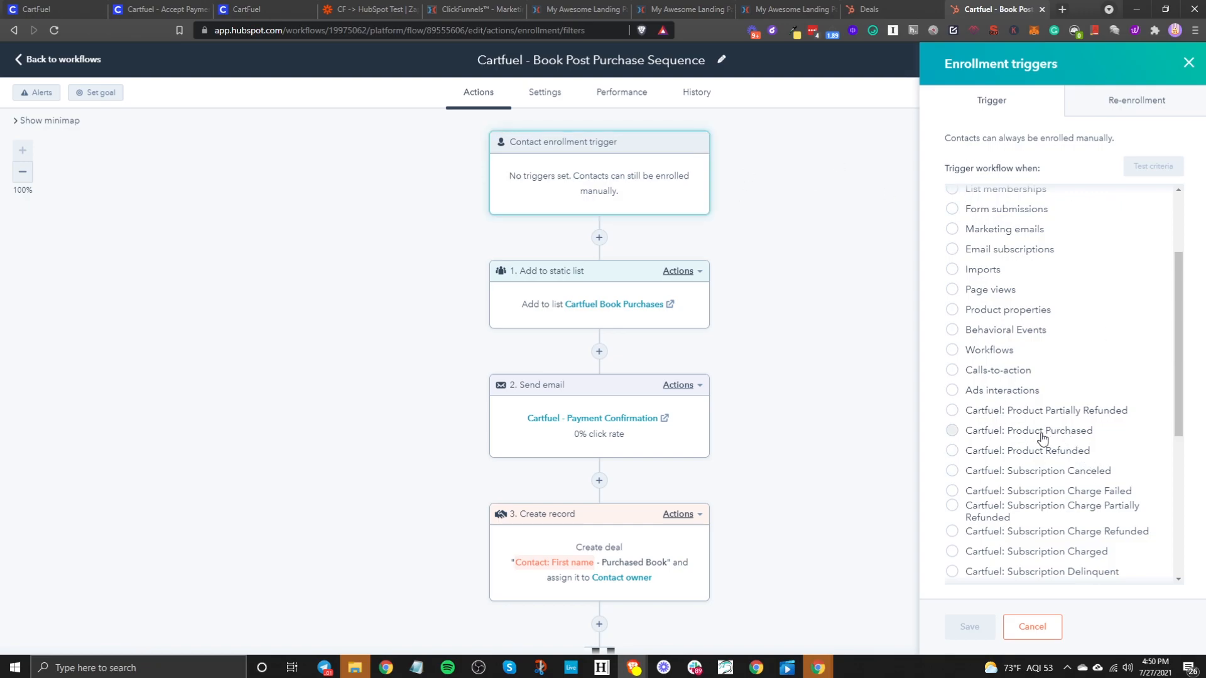
{"action": "scroll", "coordinate": [1029, 435], "scroll_direction": "up", "scroll_amount": 2}
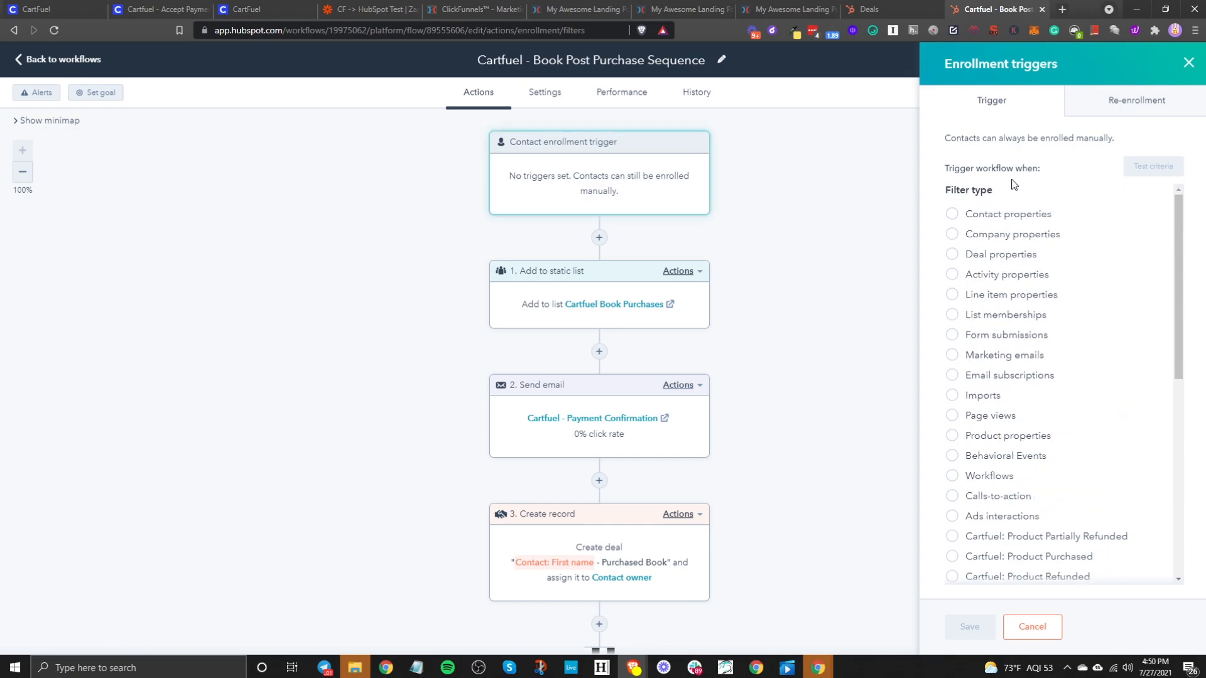
{"action": "scroll", "coordinate": [1052, 413], "scroll_direction": "down", "scroll_amount": 4}
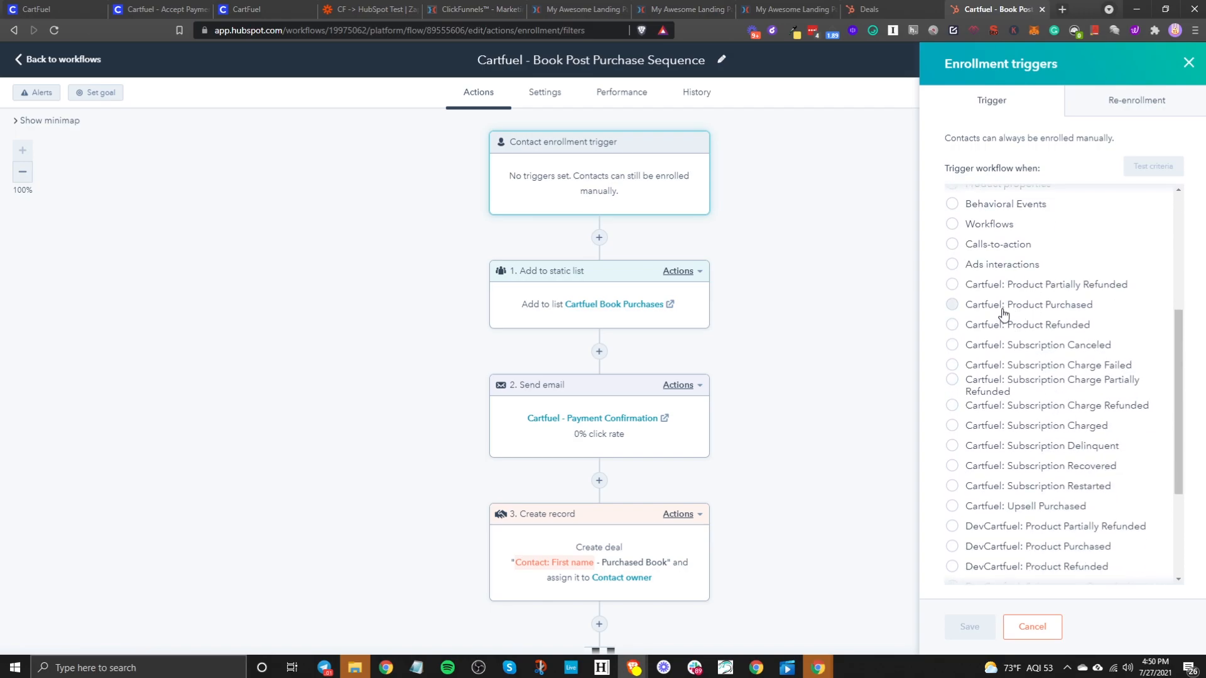
{"action": "left_click", "coordinate": [1002, 308]}
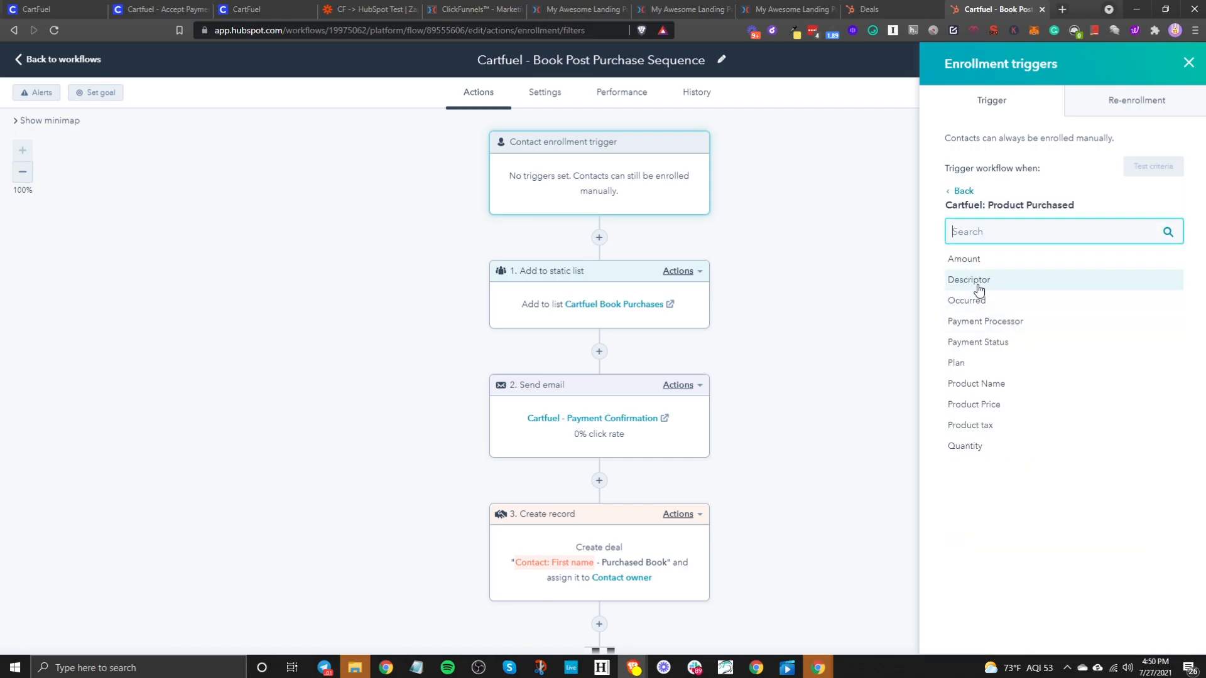
{"action": "left_click", "coordinate": [993, 383]}
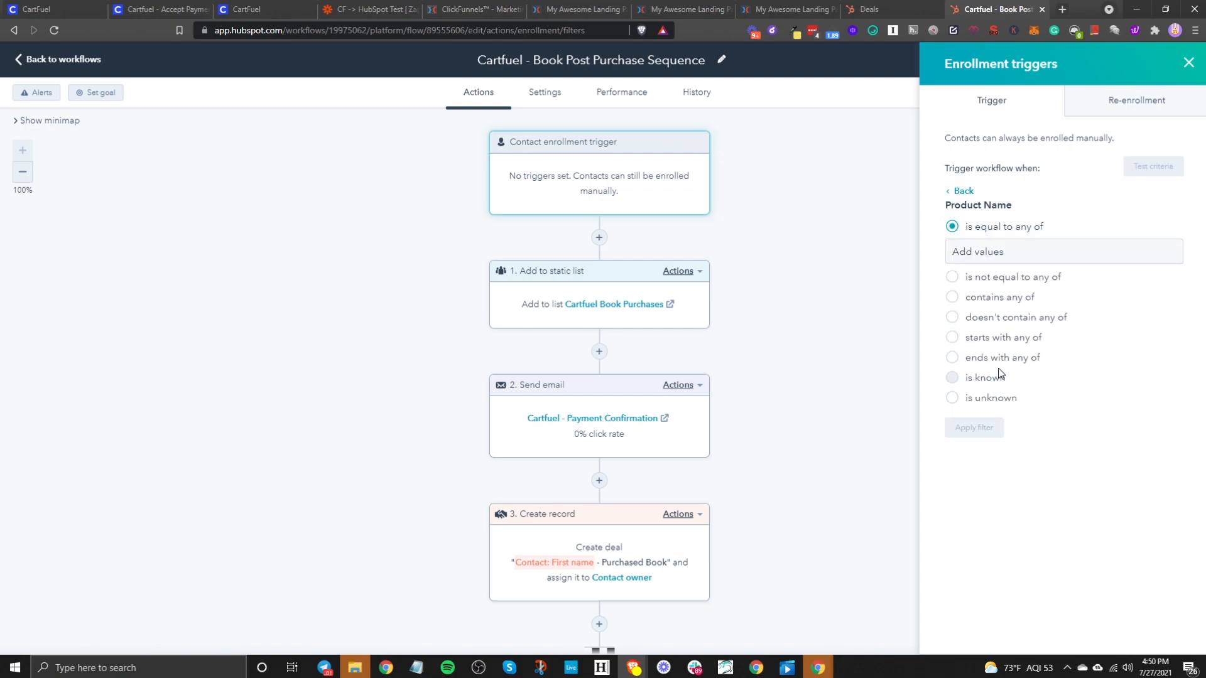
{"action": "left_click", "coordinate": [997, 297]}
- Add Book as the filter value, apply it, and save without enrolling existing contacts
{"action": "left_click", "coordinate": [1015, 291]}
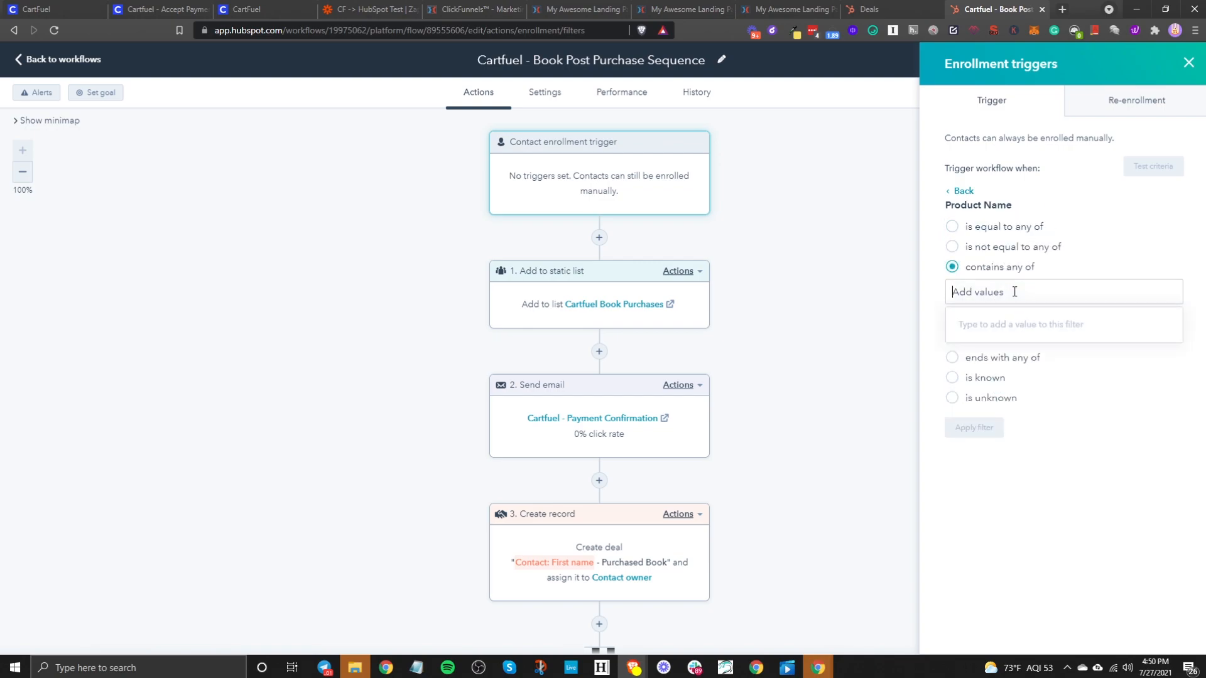
{"action": "type", "text": "Book"}
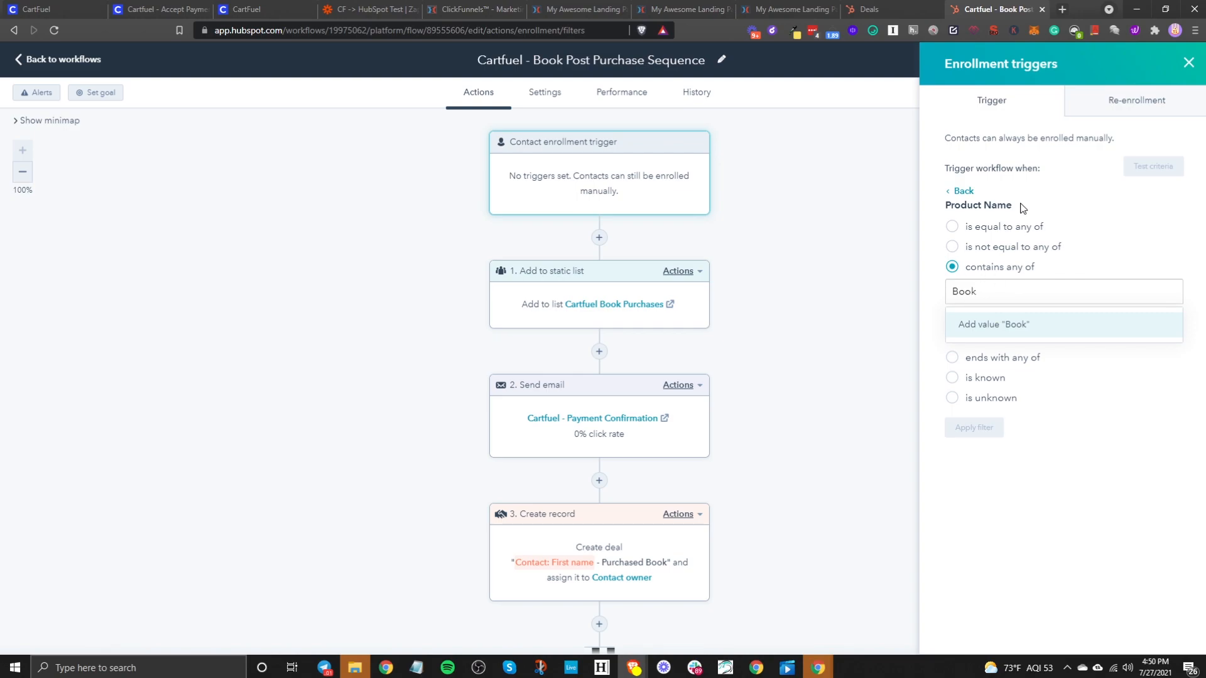
{"action": "left_click", "coordinate": [974, 329]}
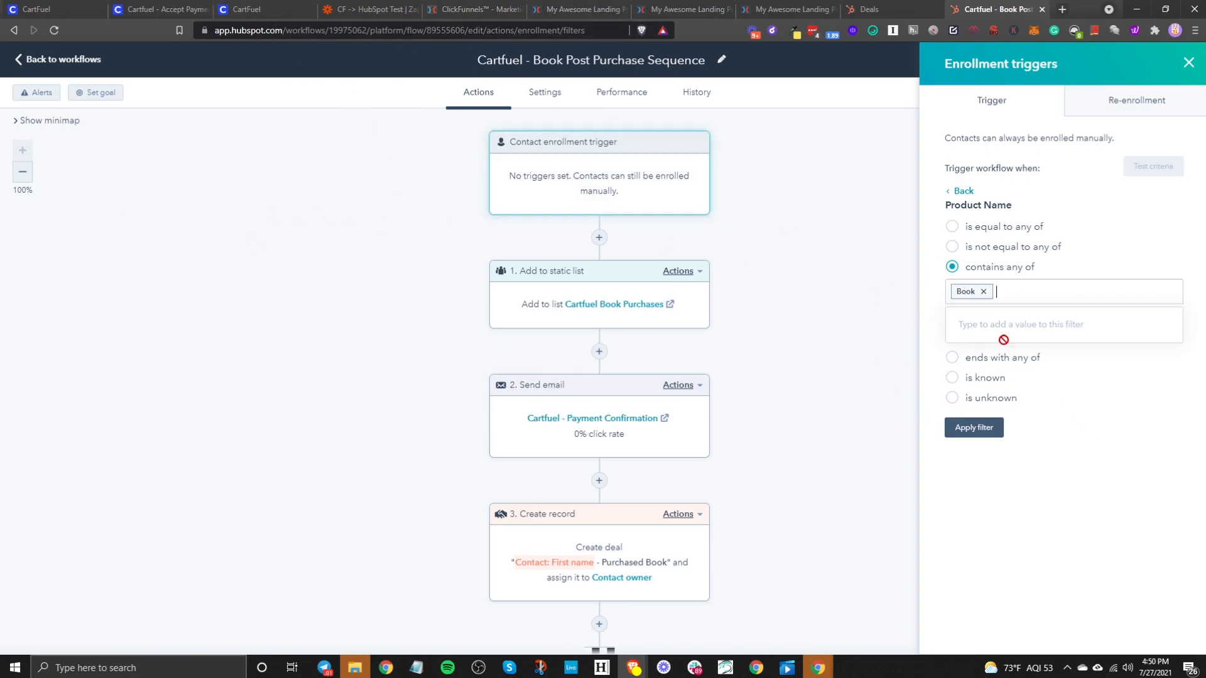
{"action": "left_click", "coordinate": [971, 429]}
{"action": "left_click", "coordinate": [972, 625]}
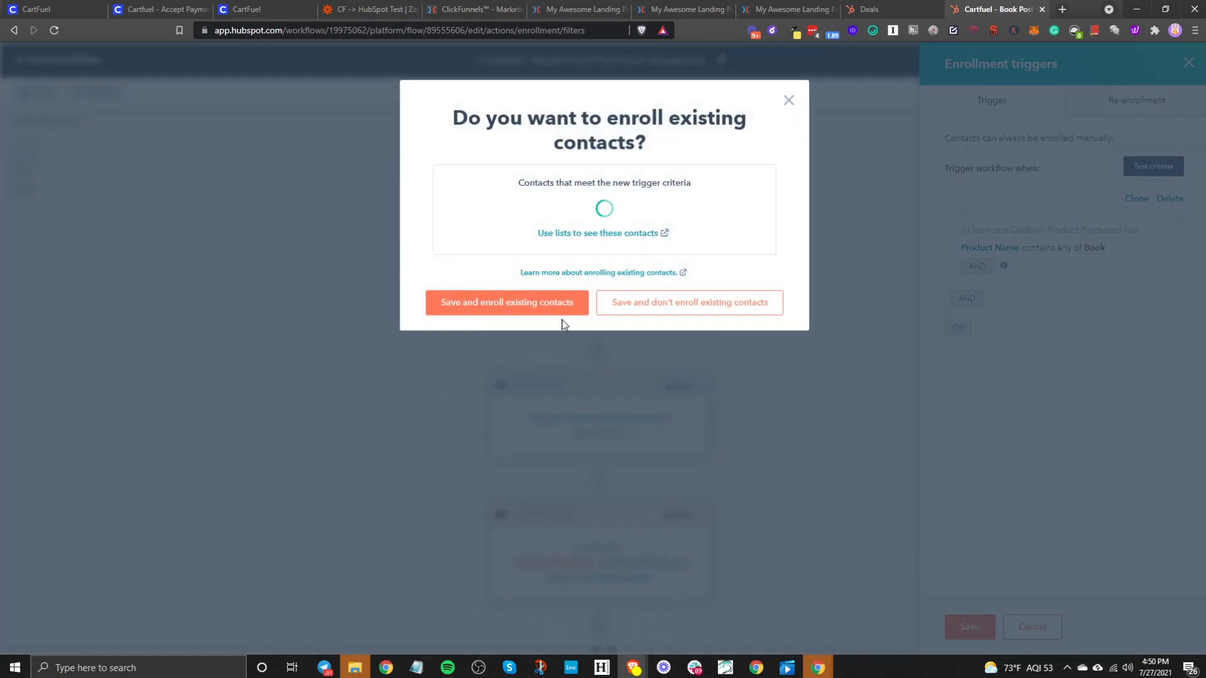
{"action": "left_click", "coordinate": [686, 308]}
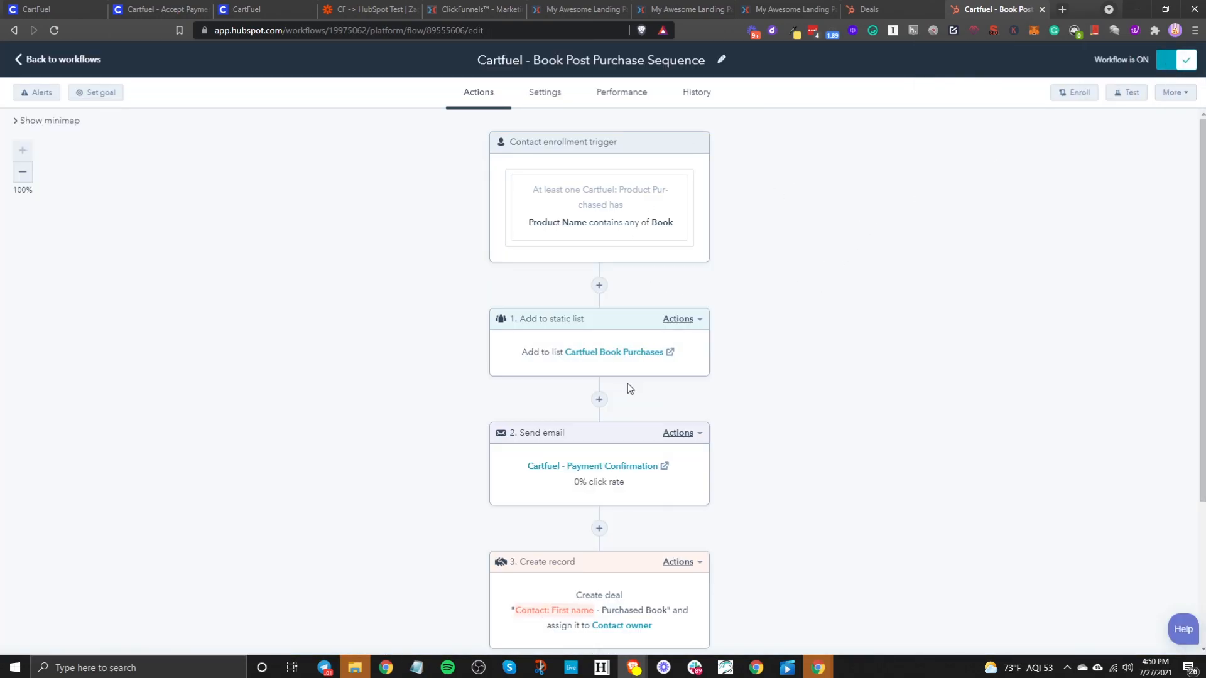
- Review the Add to static list and Create record steps, then switch to the Deals board
{"action": "left_click", "coordinate": [536, 356]}
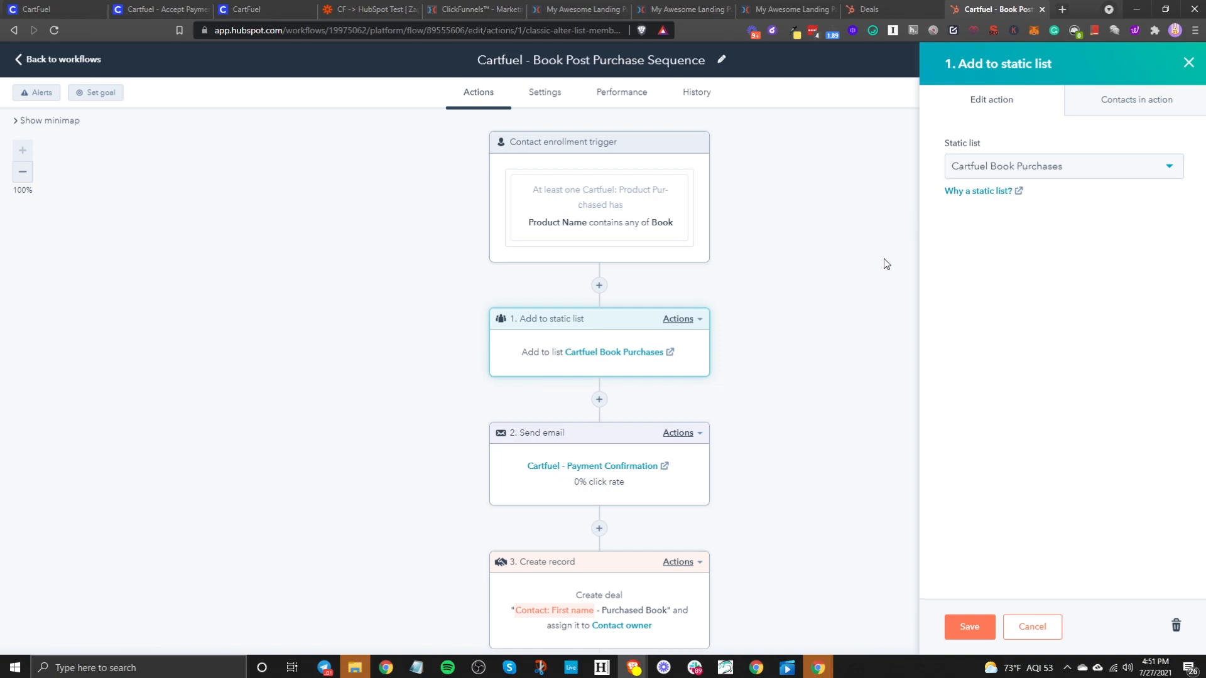
{"action": "left_click", "coordinate": [1191, 71]}
{"action": "scroll", "coordinate": [753, 440], "scroll_direction": "down", "scroll_amount": 3}
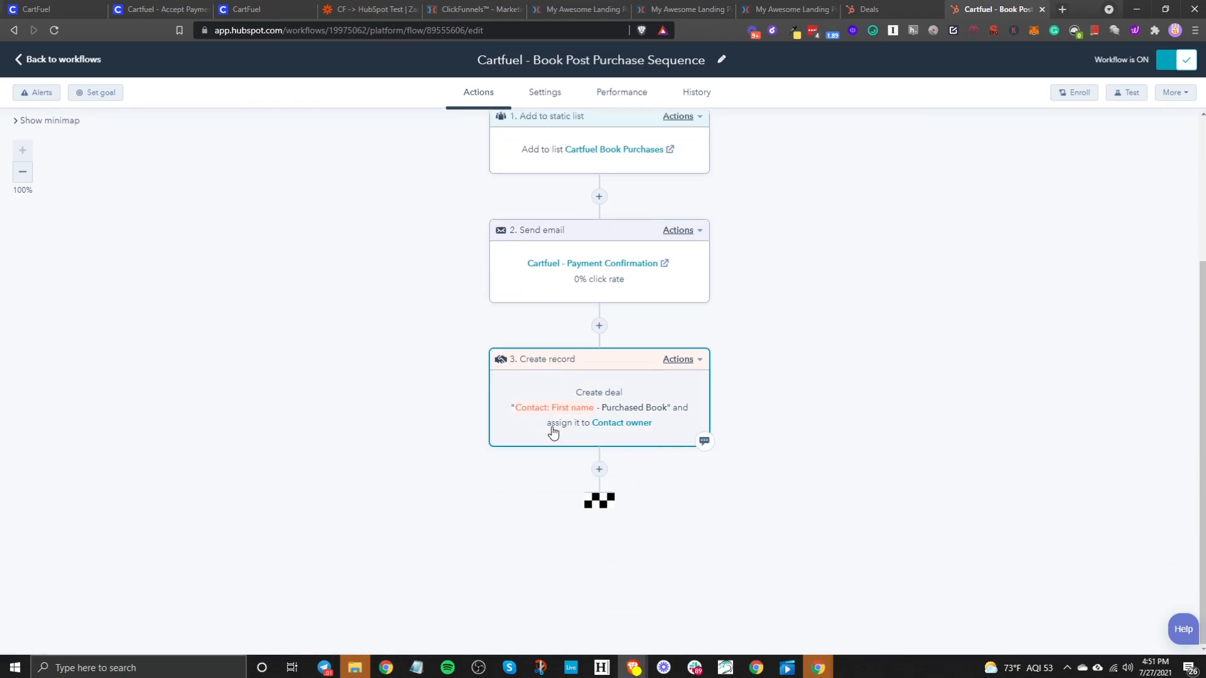
{"action": "left_click", "coordinate": [588, 400]}
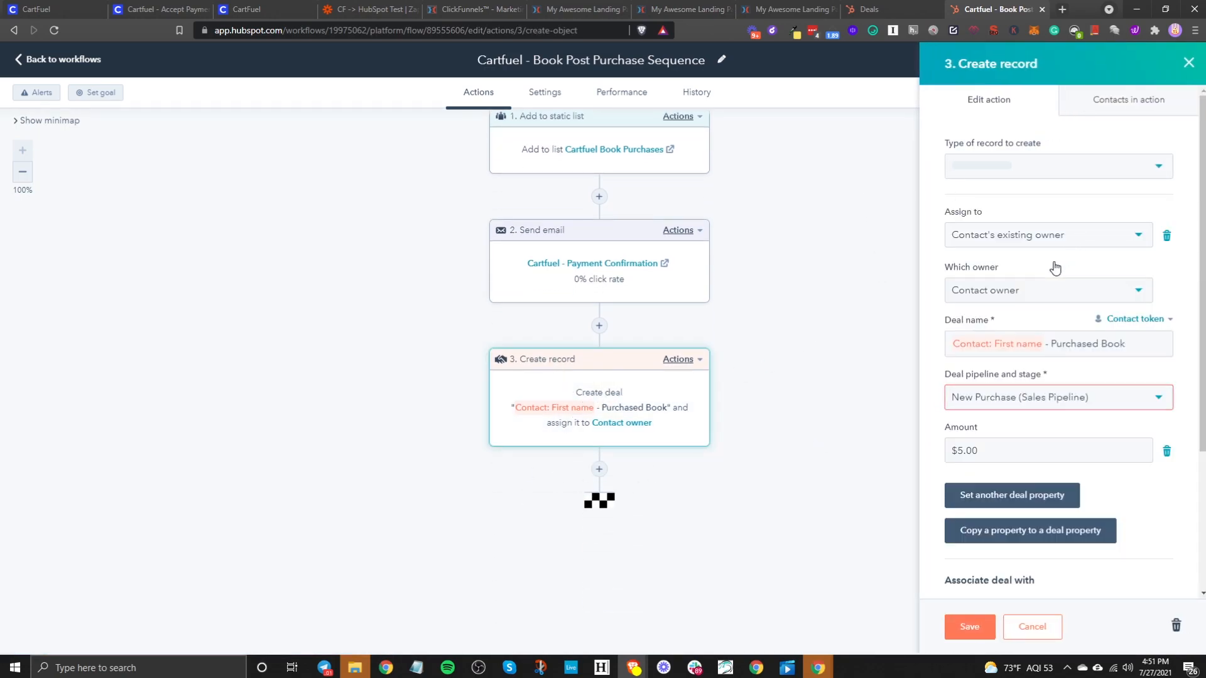
{"action": "left_click", "coordinate": [872, 9]}
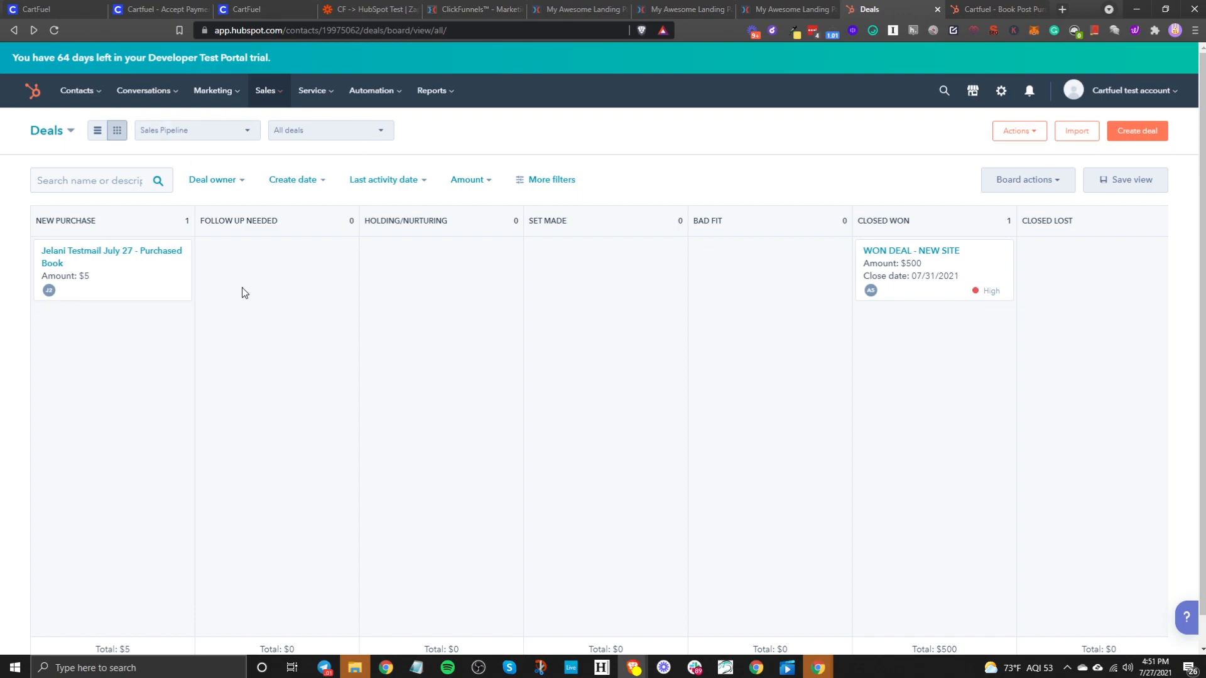
- Reload the Deals board, inspect the $5 Purchased Book deal in New Purchase, then return to the workflow
{"action": "mouse_move", "coordinate": [271, 93]}
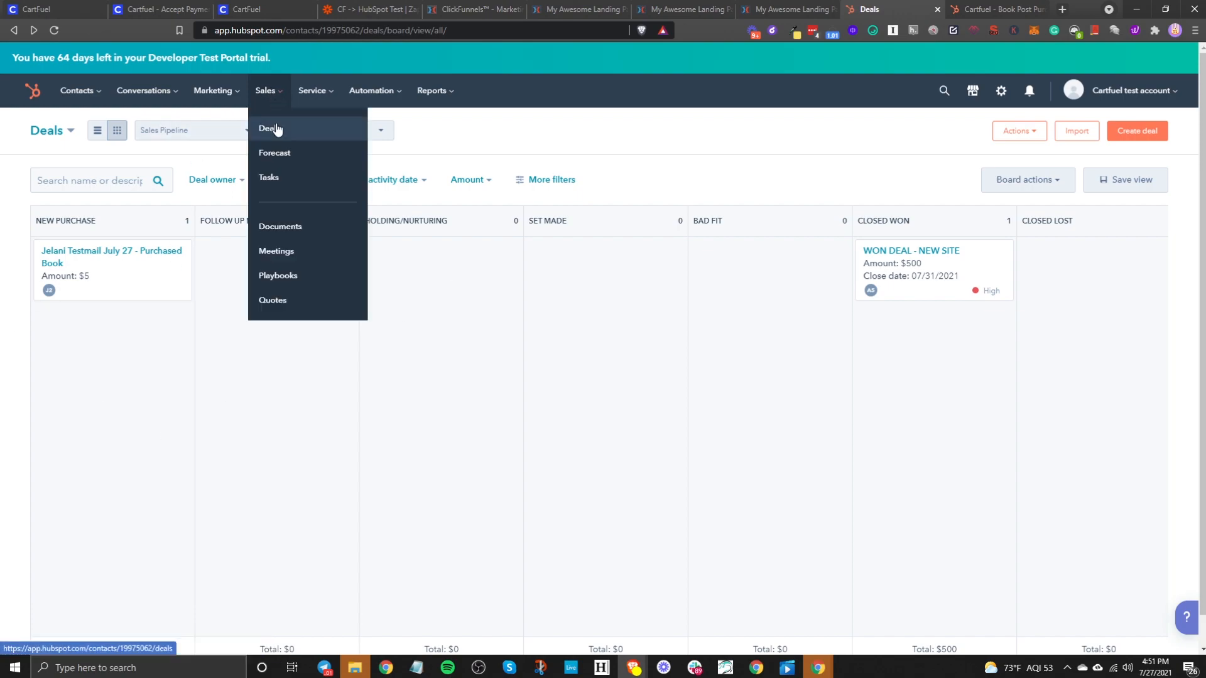
{"action": "left_click", "coordinate": [279, 130]}
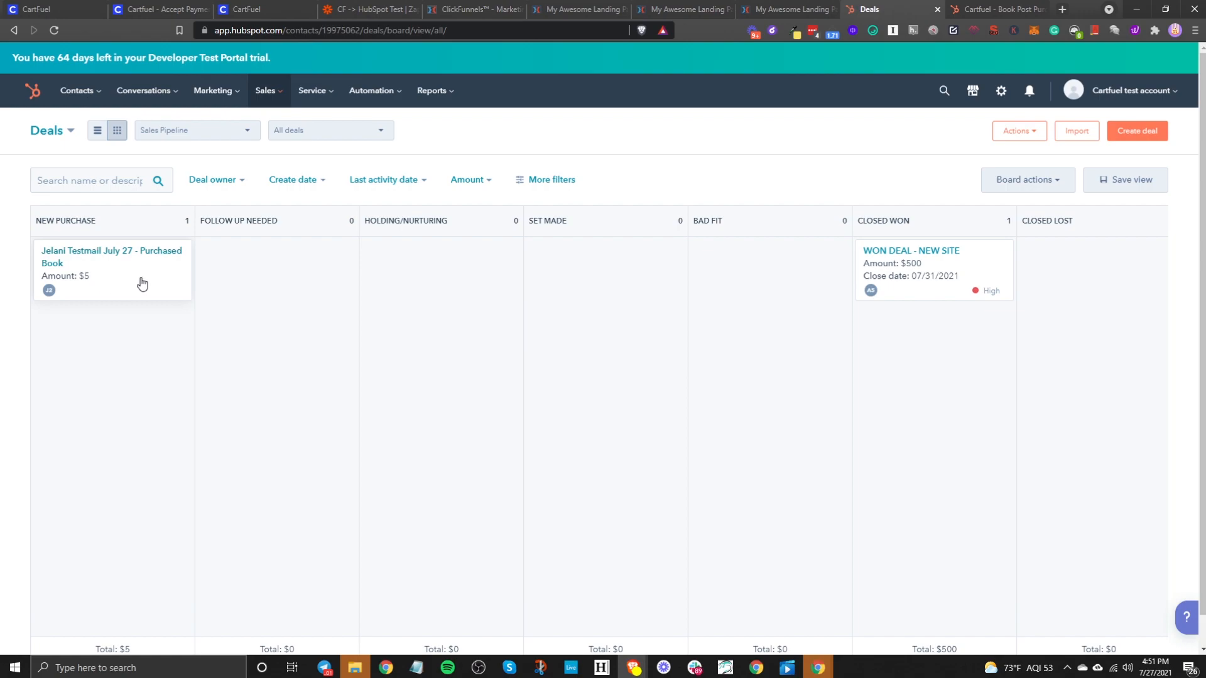
{"action": "mouse_move", "coordinate": [153, 270]}
{"action": "left_mouse_down"}
{"action": "mouse_move", "coordinate": [294, 281]}
{"action": "mouse_move", "coordinate": [138, 286]}
{"action": "mouse_move", "coordinate": [148, 285]}
{"action": "left_mouse_up"}
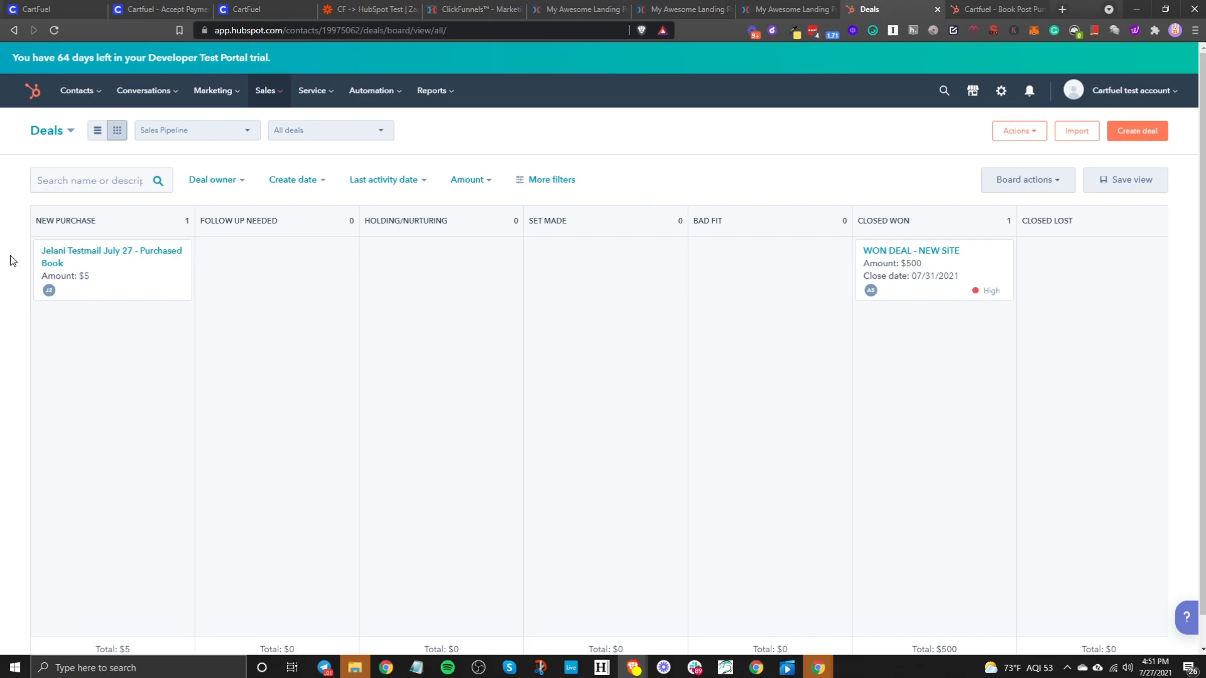
{"action": "left_click", "coordinate": [990, 8]}
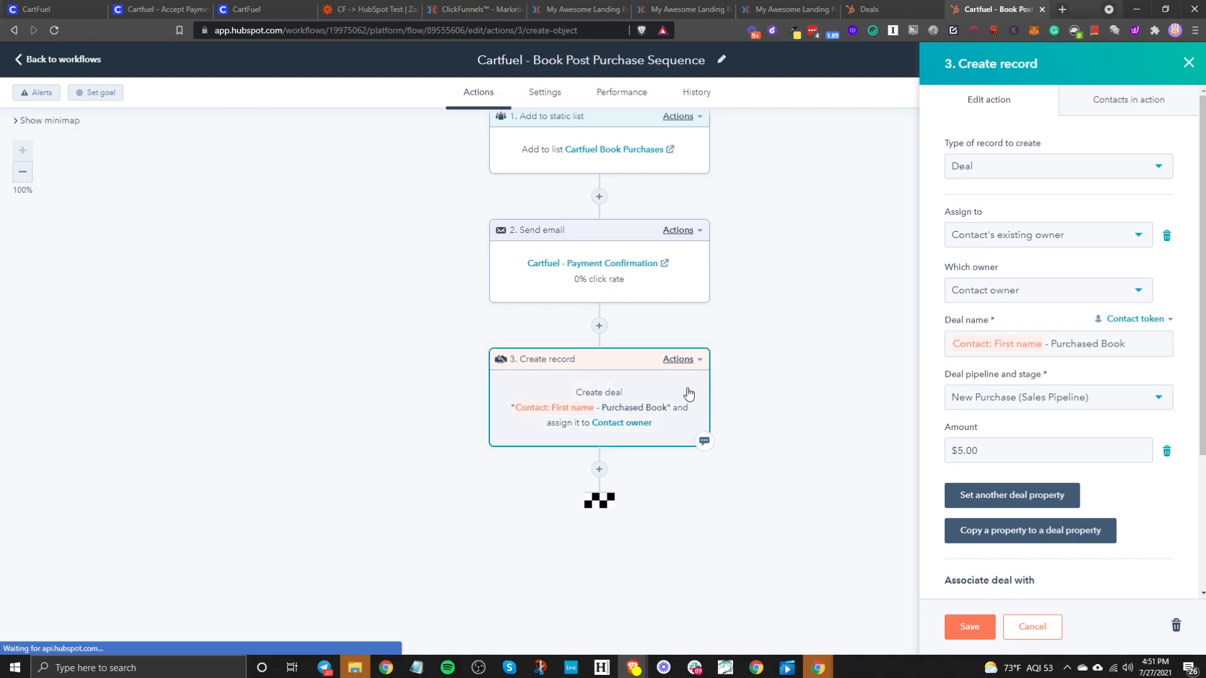
- Replace the old deal step with a new Create record step for a Deal after Send email
{"action": "scroll", "coordinate": [1079, 577], "scroll_direction": "down", "scroll_amount": 3}
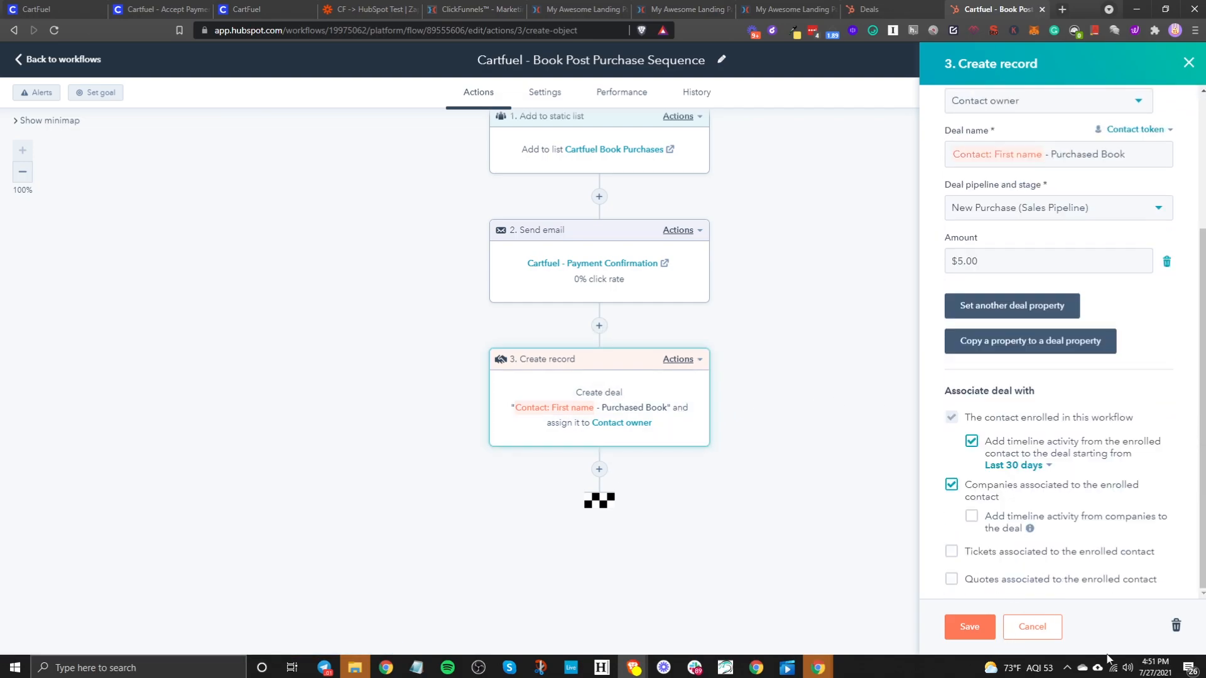
{"action": "left_click", "coordinate": [1179, 626]}
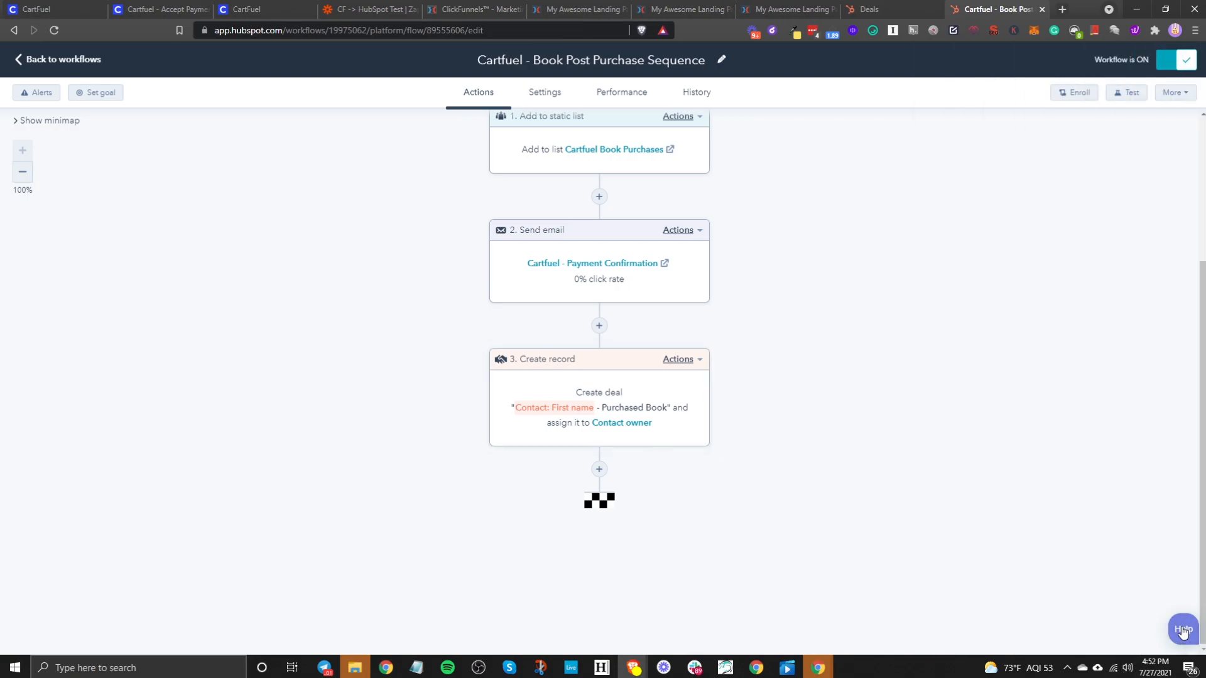
{"action": "left_click", "coordinate": [599, 457]}
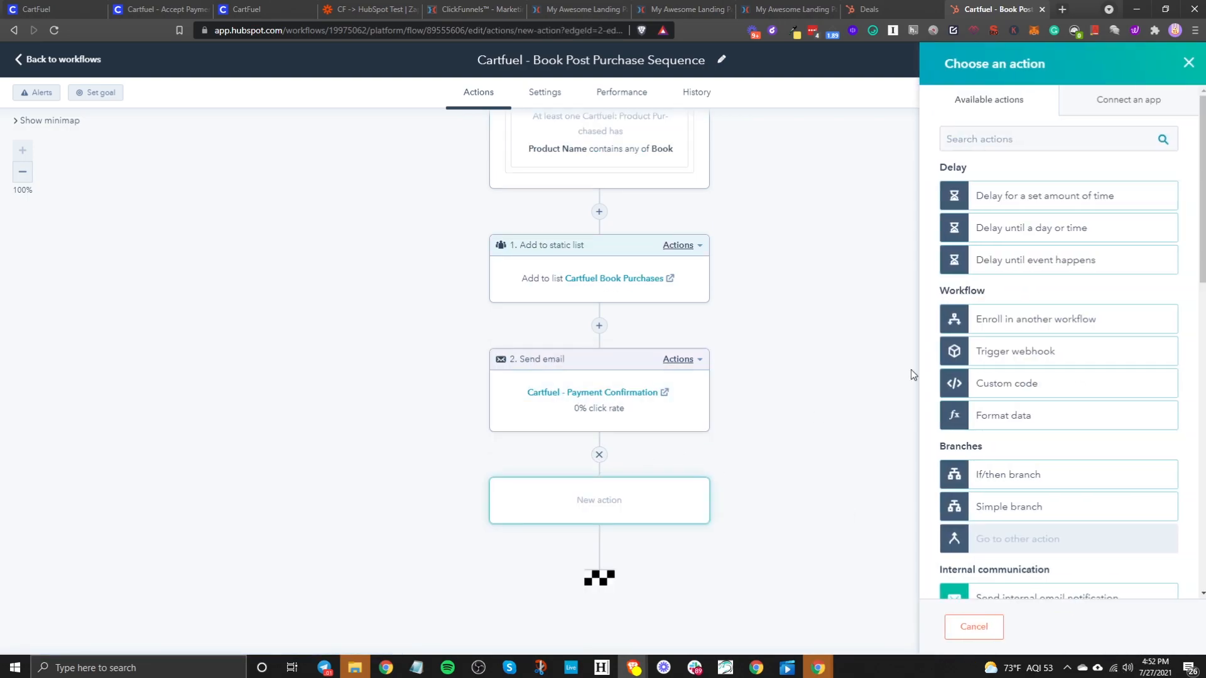
{"action": "scroll", "coordinate": [1005, 333], "scroll_direction": "down", "scroll_amount": 7}
{"action": "scroll", "coordinate": [1044, 334], "scroll_direction": "down", "scroll_amount": 2}
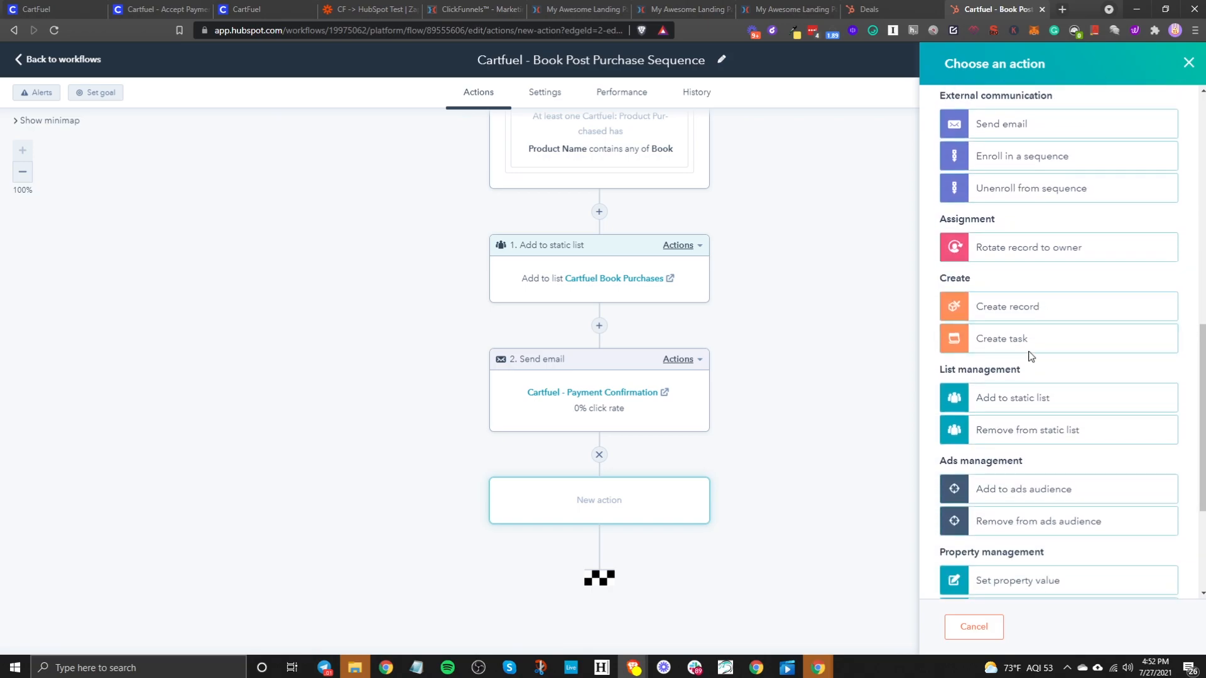
{"action": "left_click", "coordinate": [1020, 311]}
{"action": "left_click", "coordinate": [973, 145]}
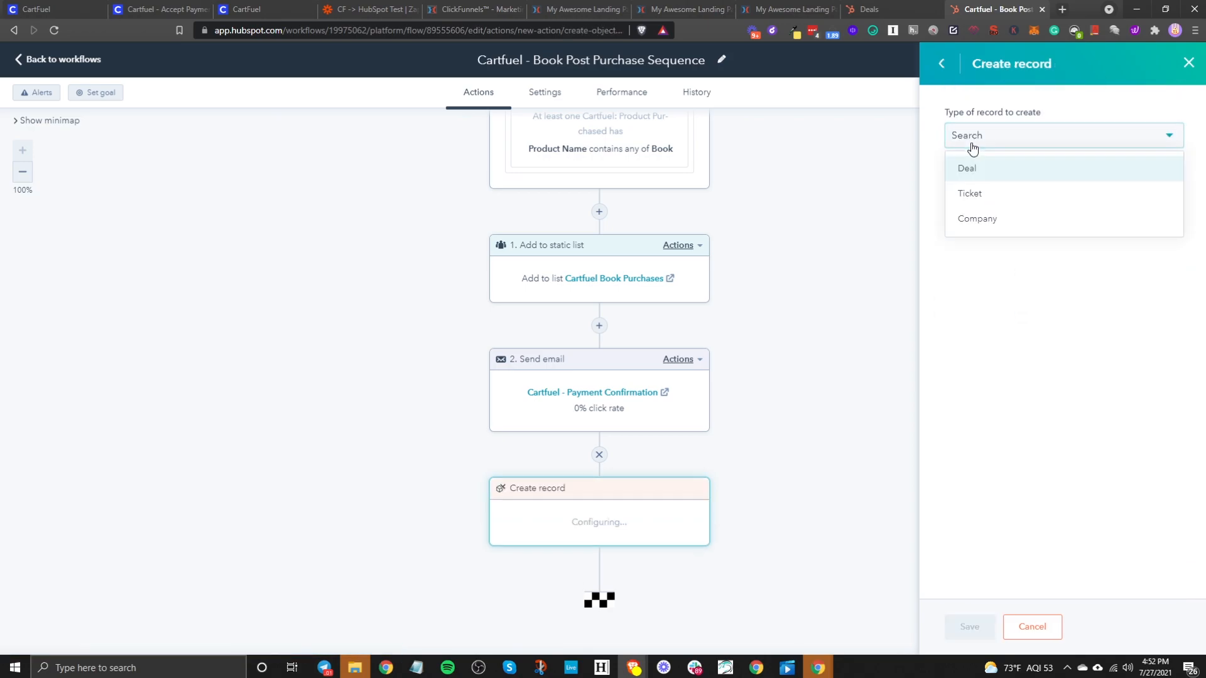
{"action": "left_click", "coordinate": [982, 170]}
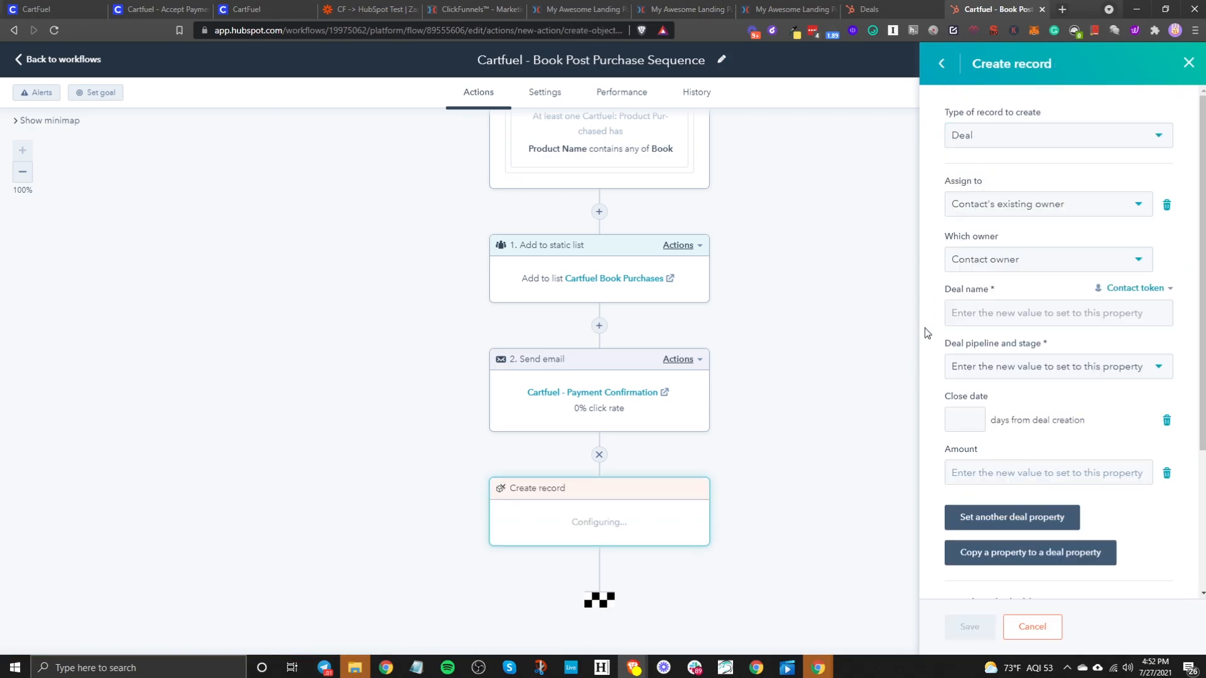
- Insert the contact's First name token into the new deal's name
{"action": "left_click", "coordinate": [978, 314]}
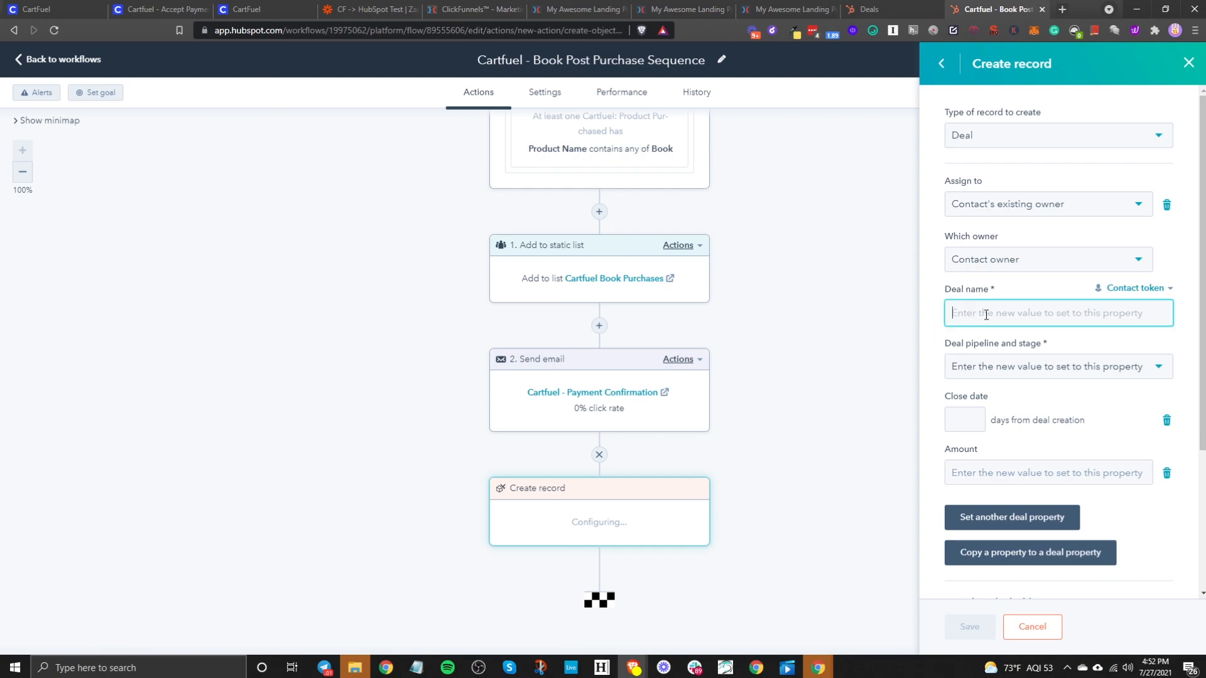
{"action": "left_click", "coordinate": [1170, 289]}
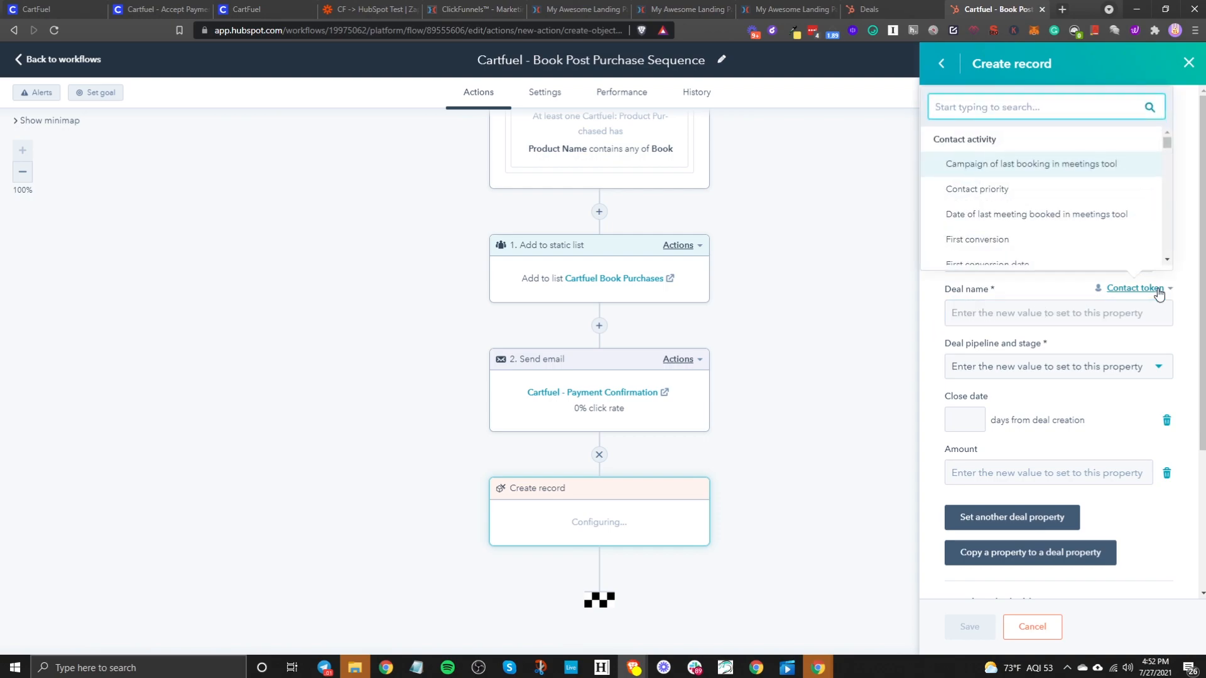
{"action": "type", "text": "name"}
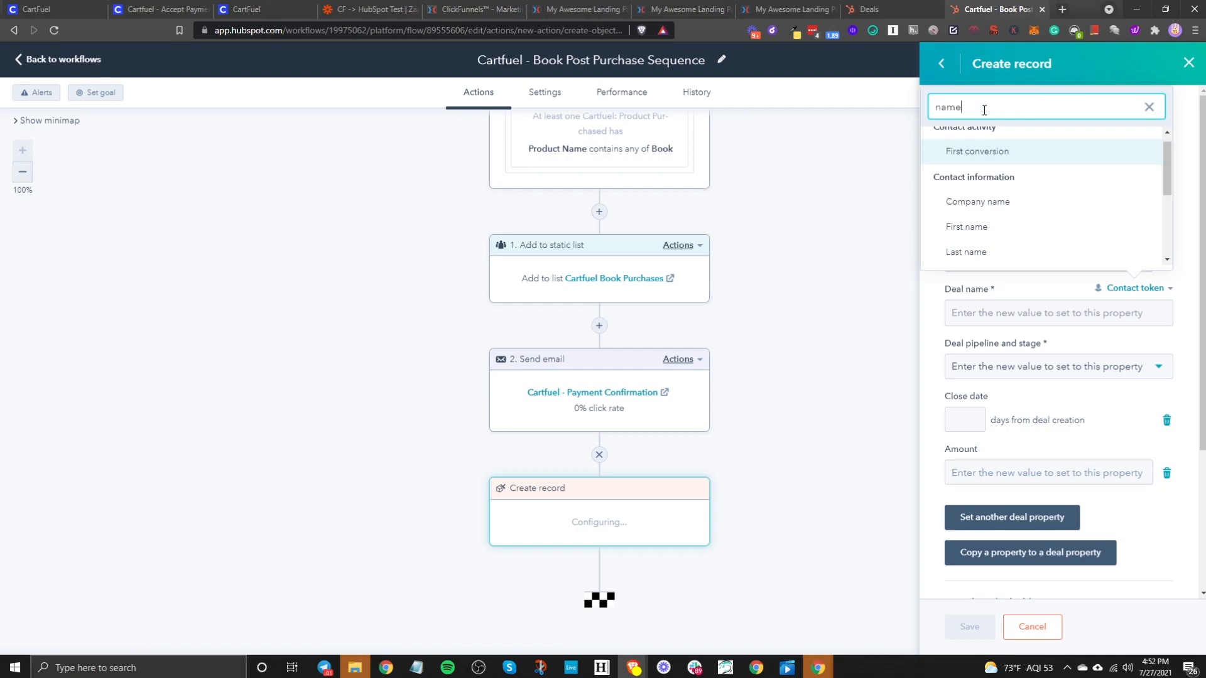
{"action": "left_click", "coordinate": [986, 228]}
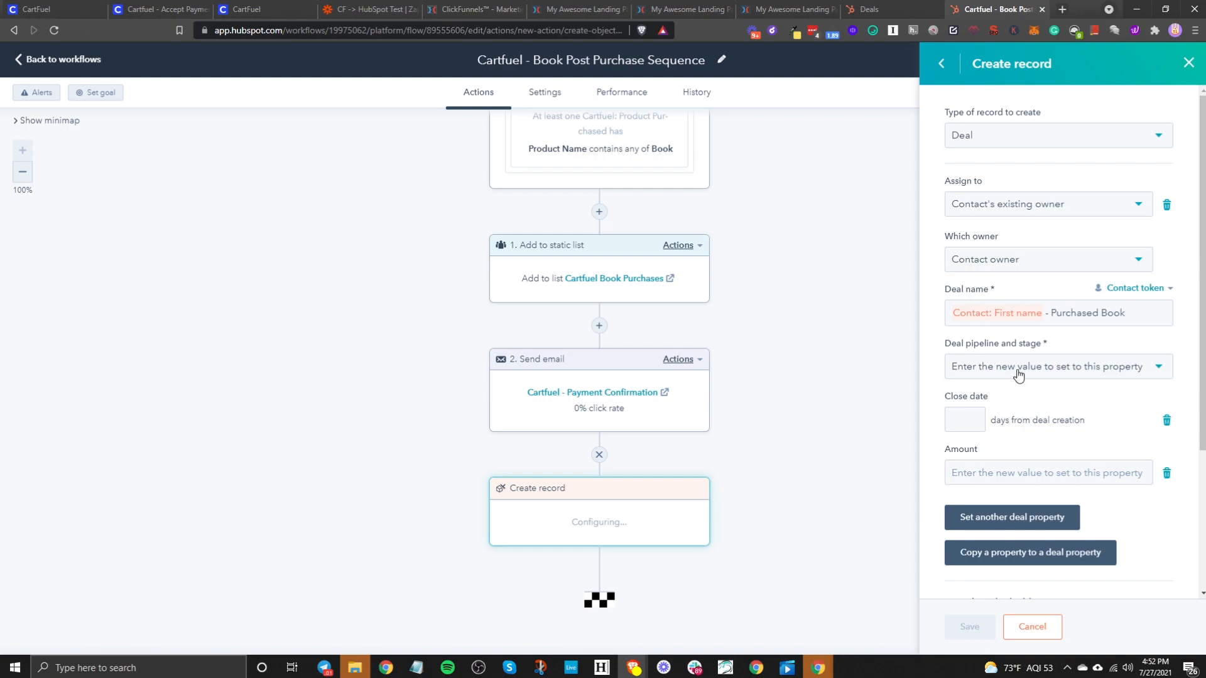
- Place new deals in the New Purchase pipeline stage with an amount of 1
{"action": "left_click", "coordinate": [1047, 369]}
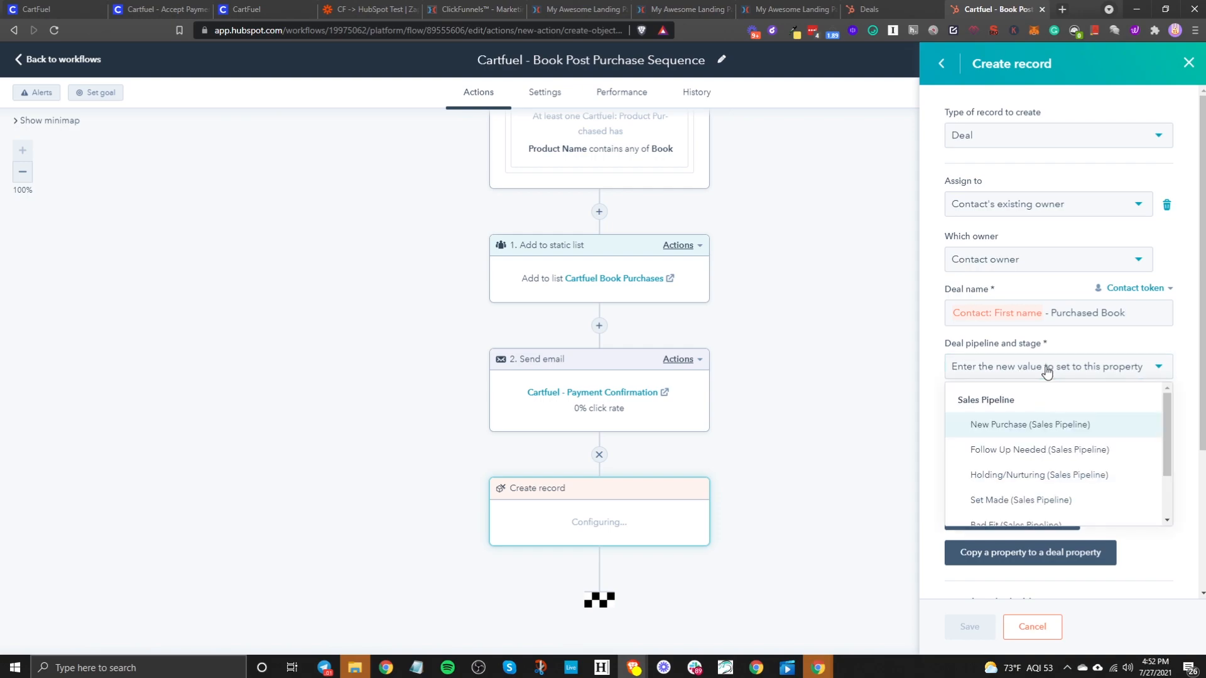
{"action": "left_click", "coordinate": [1002, 425]}
{"action": "scroll", "coordinate": [1004, 433], "scroll_direction": "down", "scroll_amount": 2}
{"action": "left_click", "coordinate": [1009, 347]}
{"action": "type", "text": "1"}
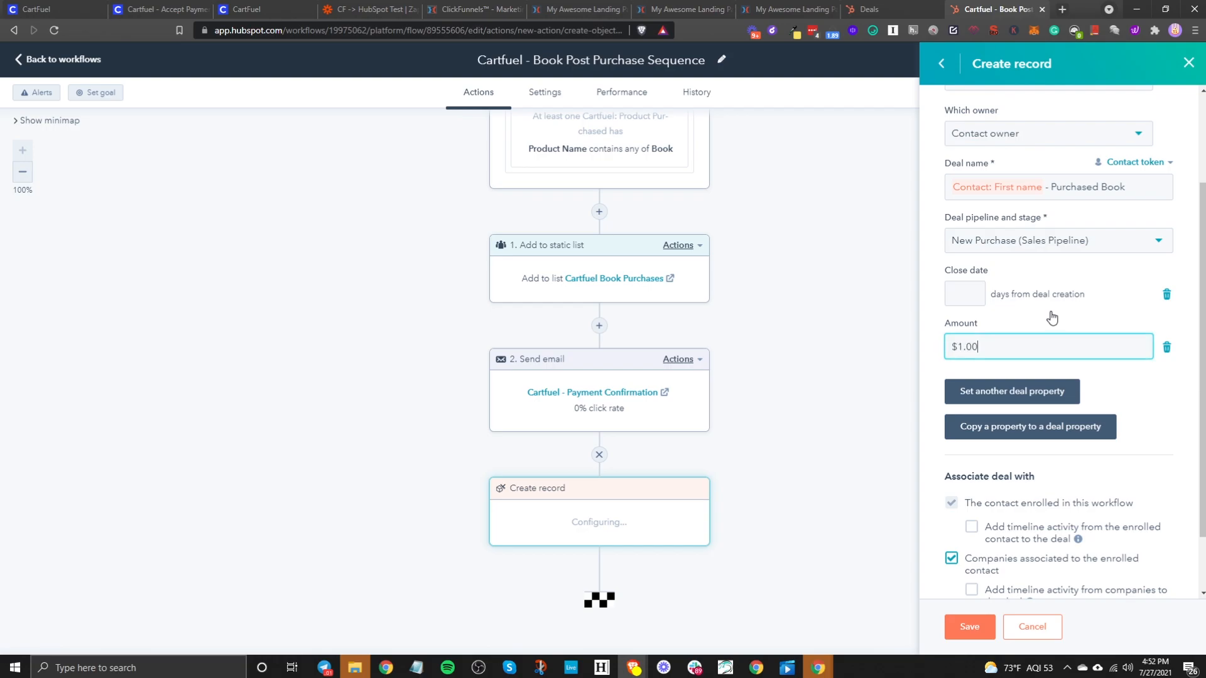
- Enable timeline activity from the enrolled contact and save the create-deal step
{"action": "scroll", "coordinate": [1107, 400], "scroll_direction": "down", "scroll_amount": 1}
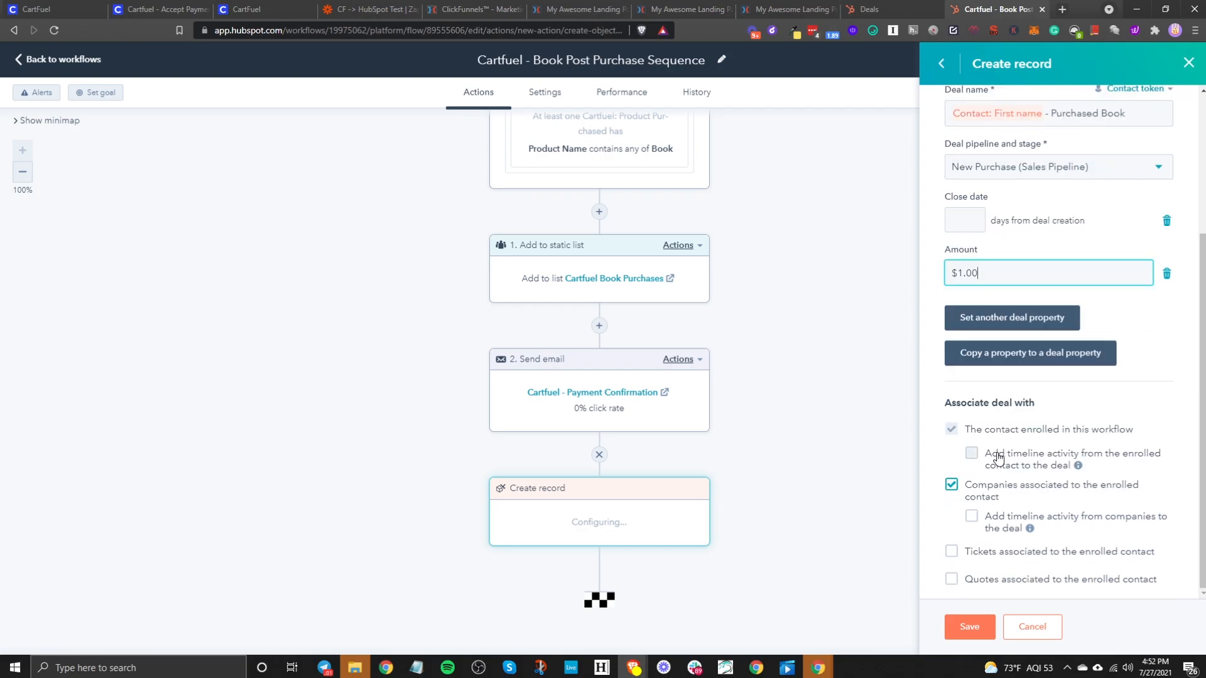
{"action": "left_click", "coordinate": [978, 462]}
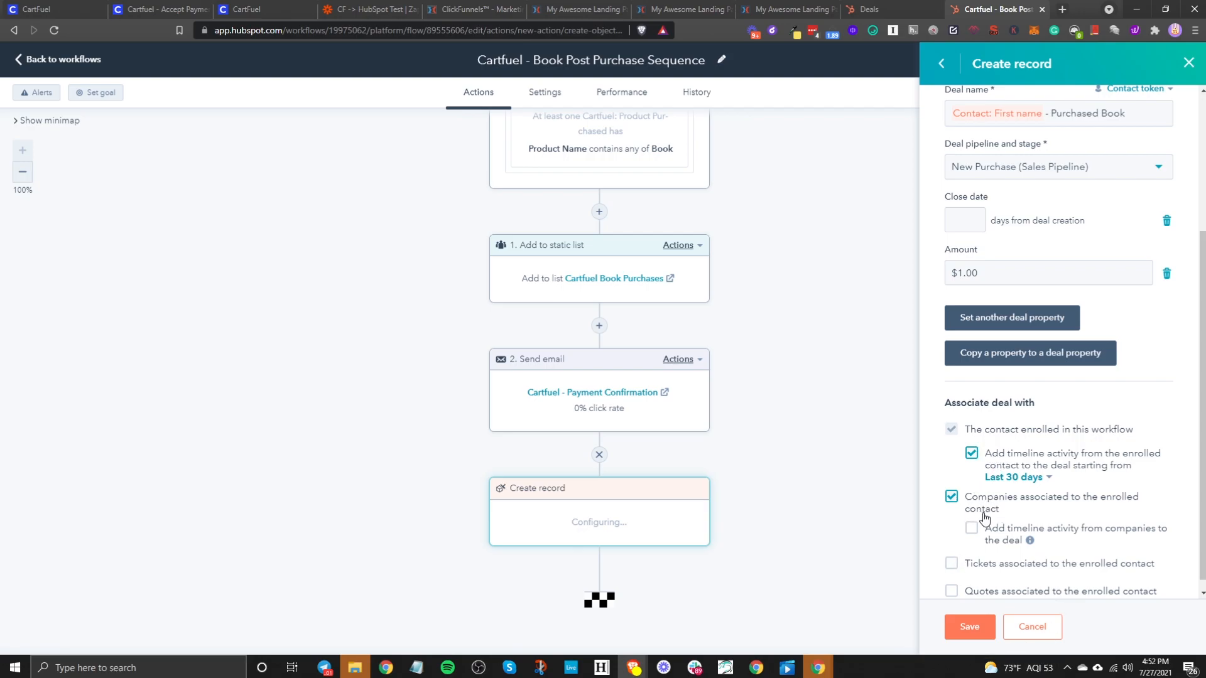
{"action": "scroll", "coordinate": [978, 539], "scroll_direction": "down", "scroll_amount": 1}
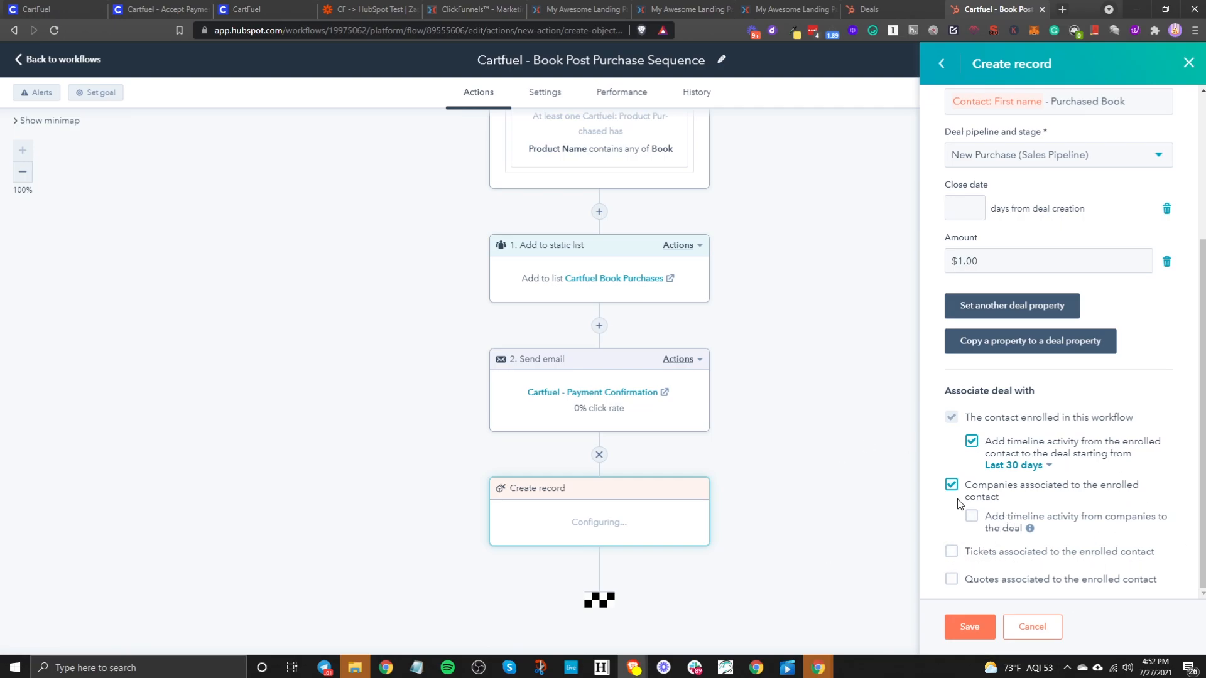
{"action": "scroll", "coordinate": [1082, 490], "scroll_direction": "up", "scroll_amount": 4}
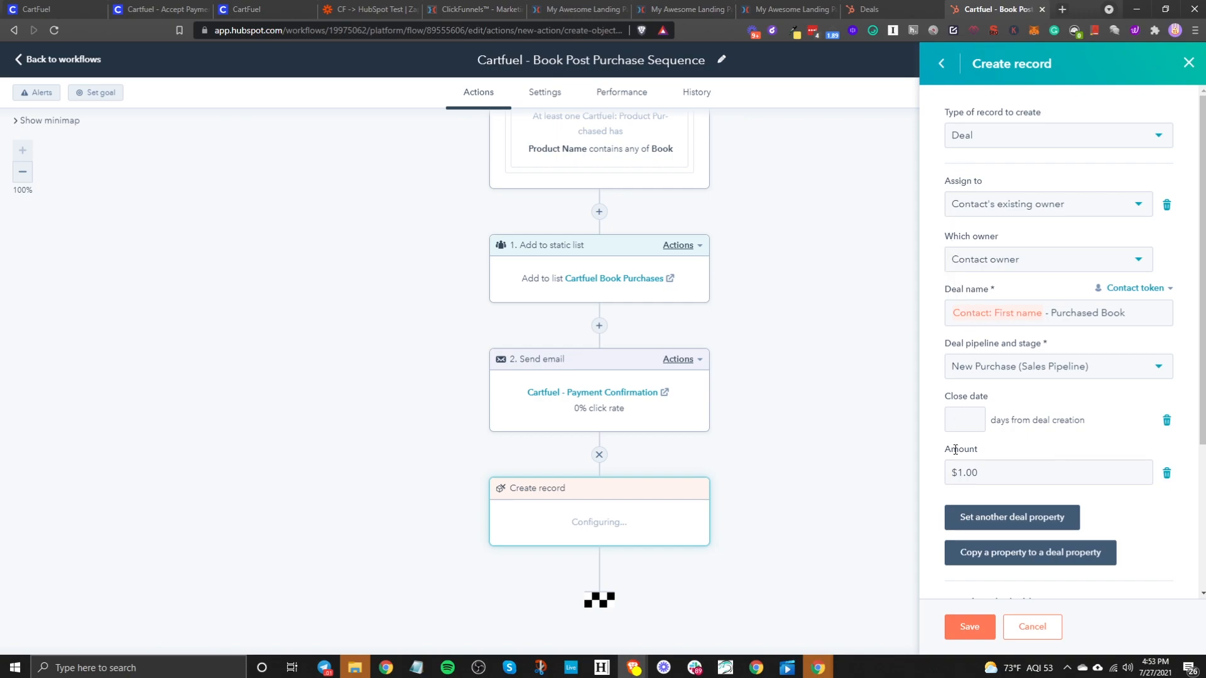
{"action": "left_click", "coordinate": [966, 629]}
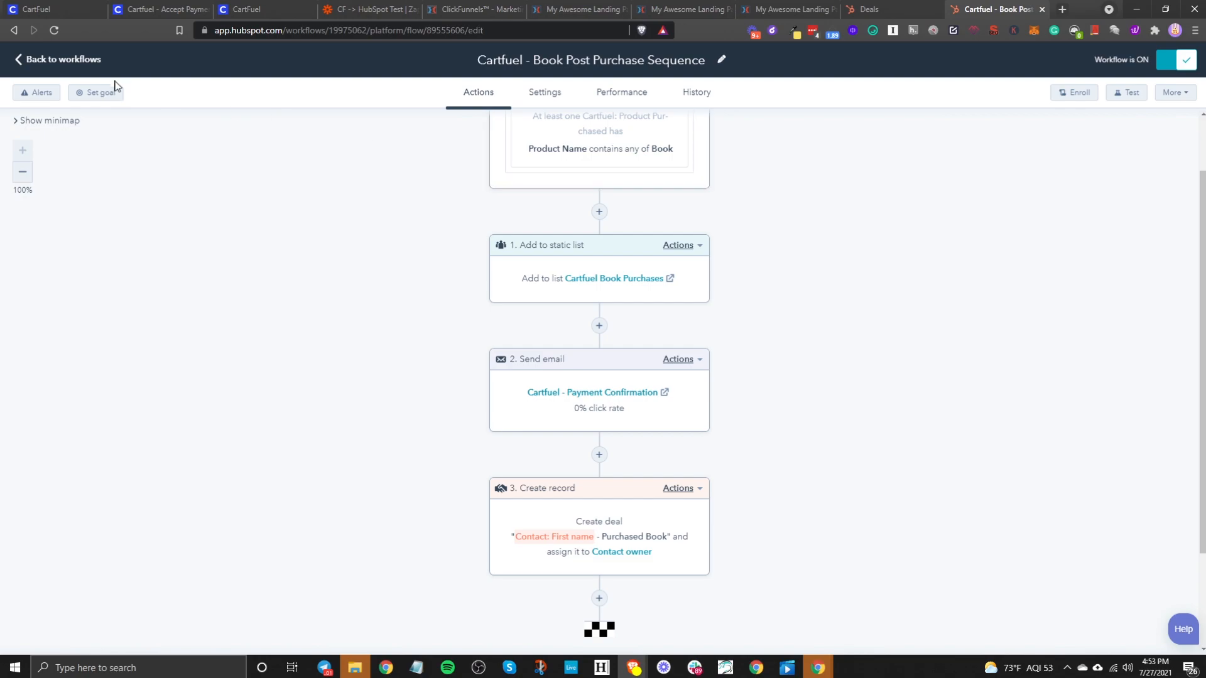
- Preview the ClickFunnels book sales page and fill in the buyer's name, e-mail and phone
{"action": "left_click", "coordinate": [582, 10]}
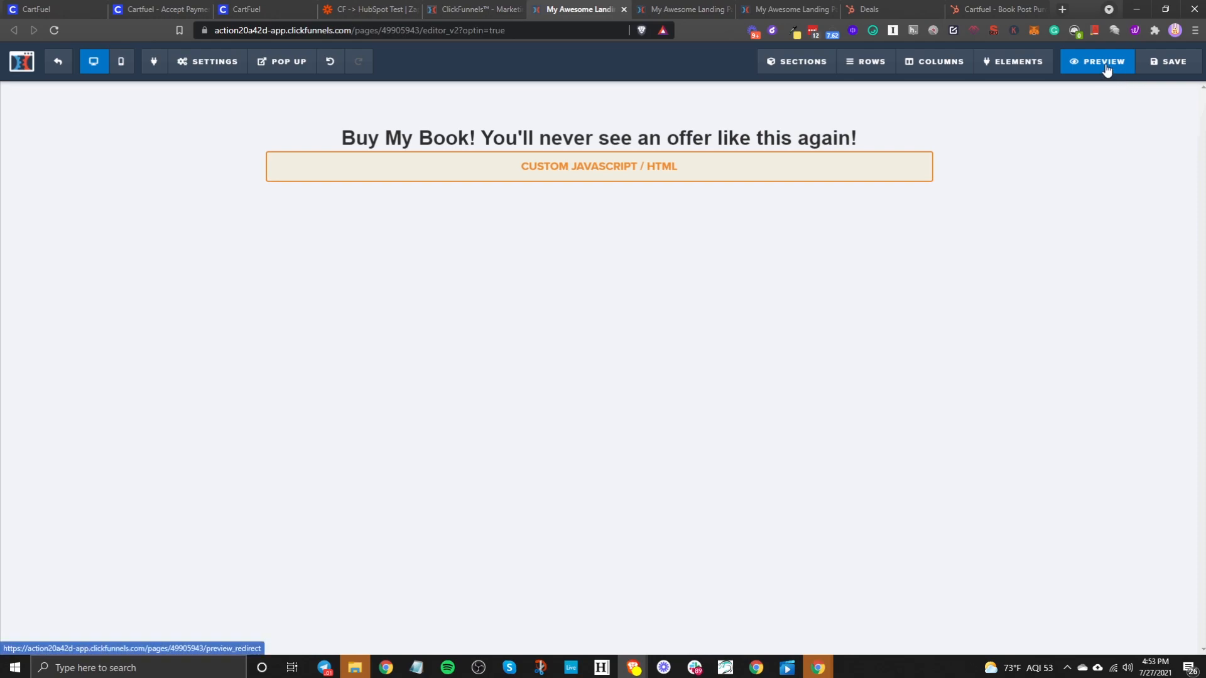
{"action": "left_click", "coordinate": [1106, 63]}
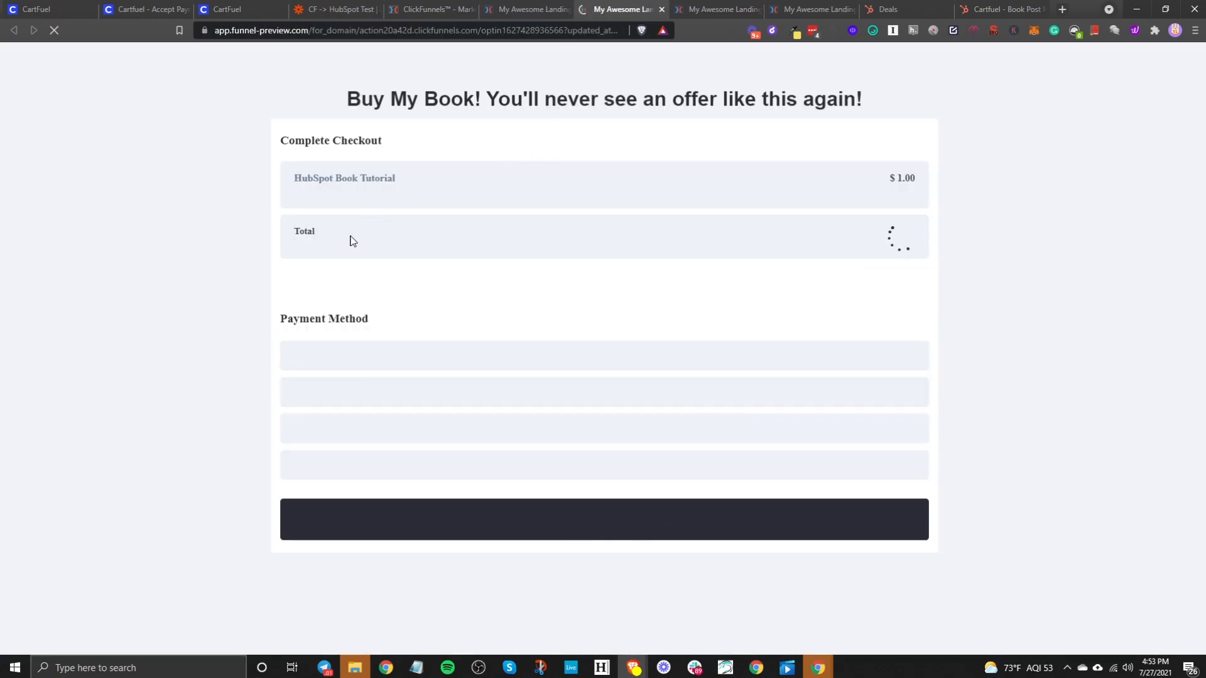
{"action": "left_click", "coordinate": [358, 341]}
{"action": "type", "text": "Jelani Testmail July 27 2"}
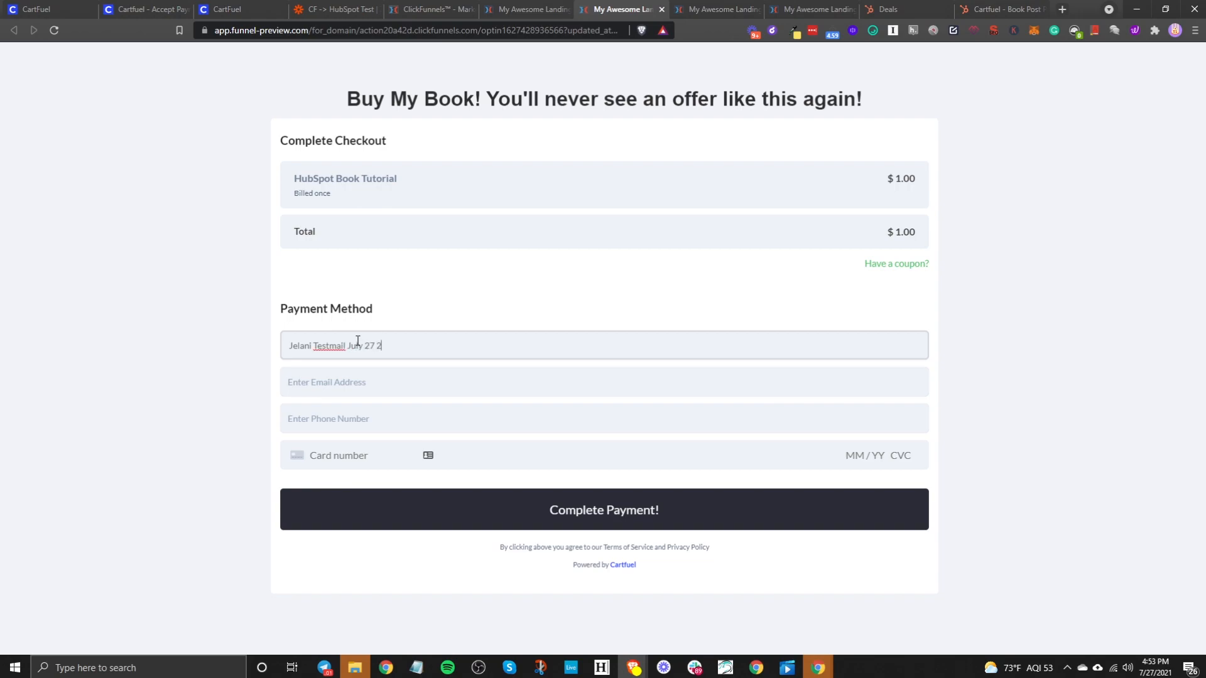
{"action": "left_click", "coordinate": [365, 382]}
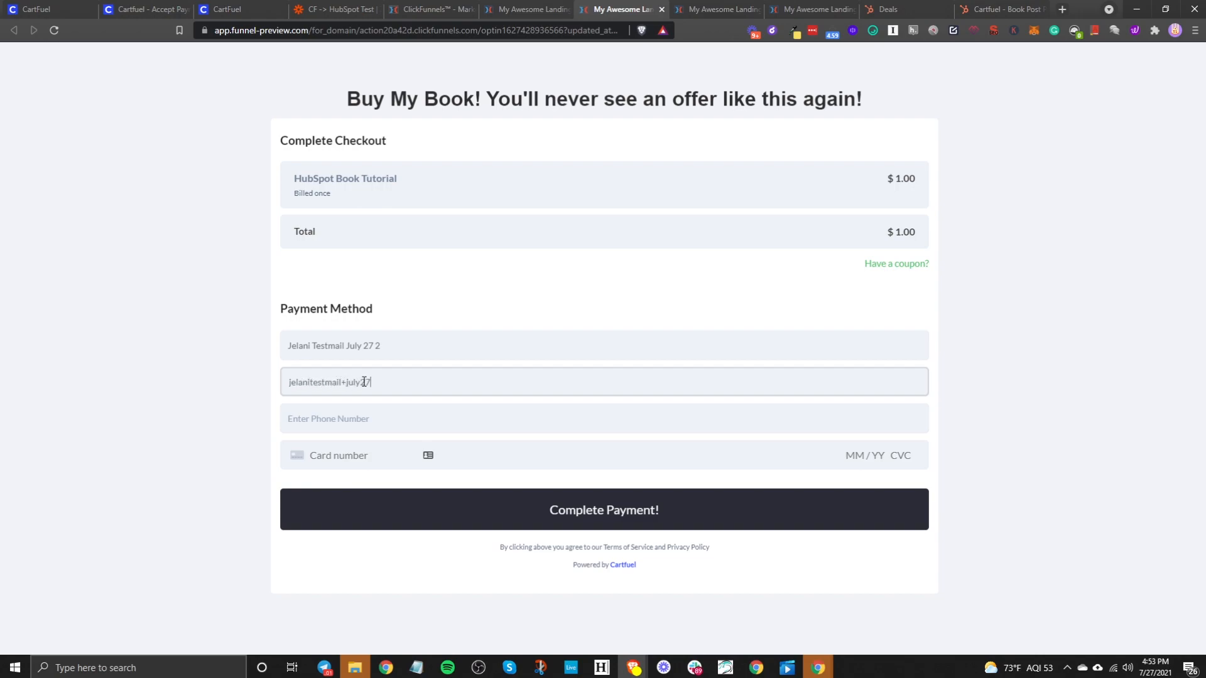
{"action": "key", "text": "Tab"}
{"action": "type", "text": "8"}
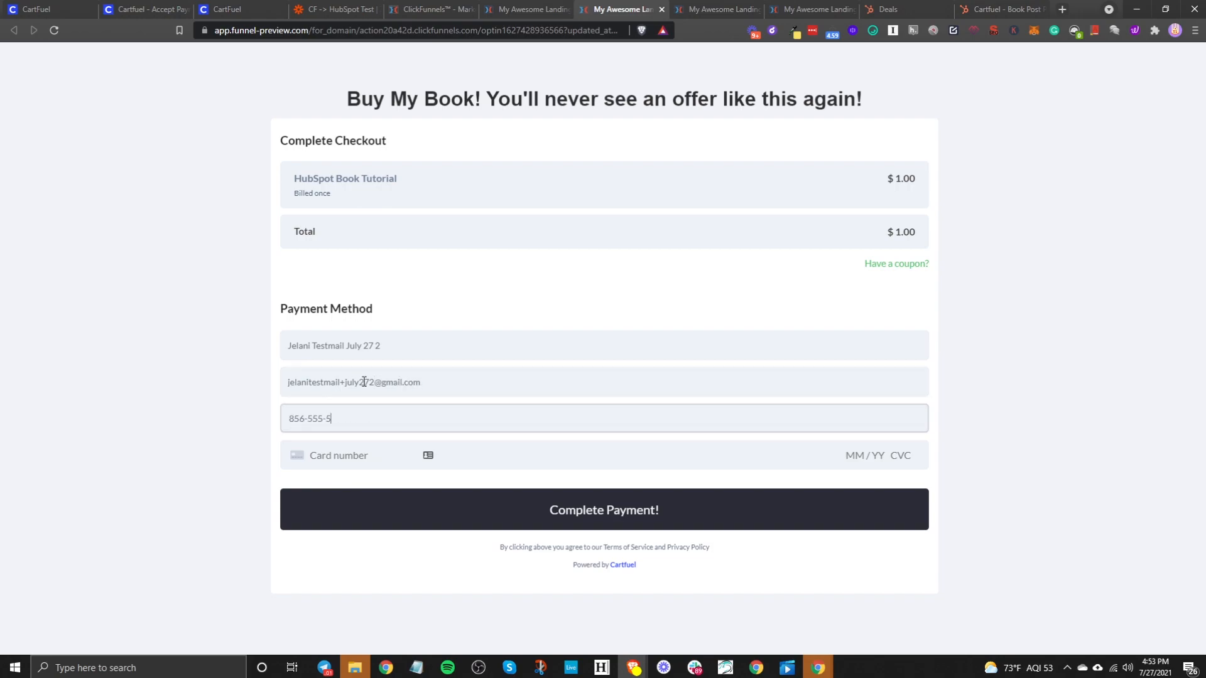
- Pay $1.00 with the test card, decline the audiobook upsell, and confirm the thank-you message
{"action": "left_click", "coordinate": [353, 453]}
{"action": "left_click", "coordinate": [669, 503]}
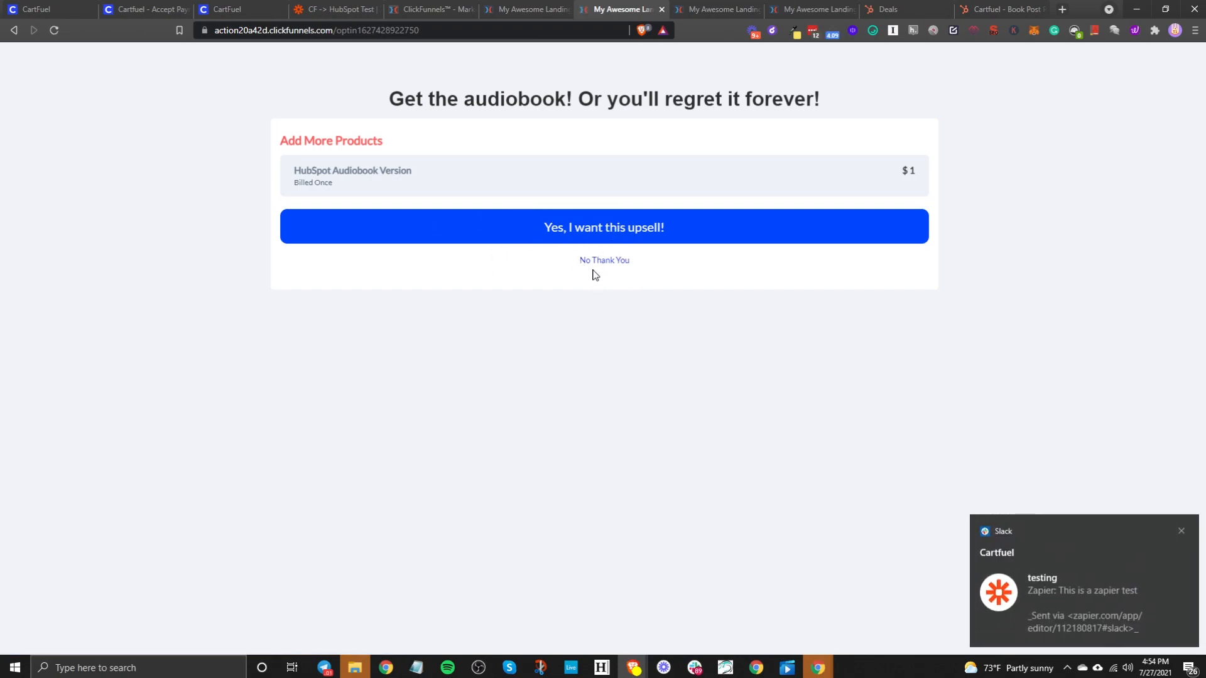
{"action": "left_click", "coordinate": [597, 263]}
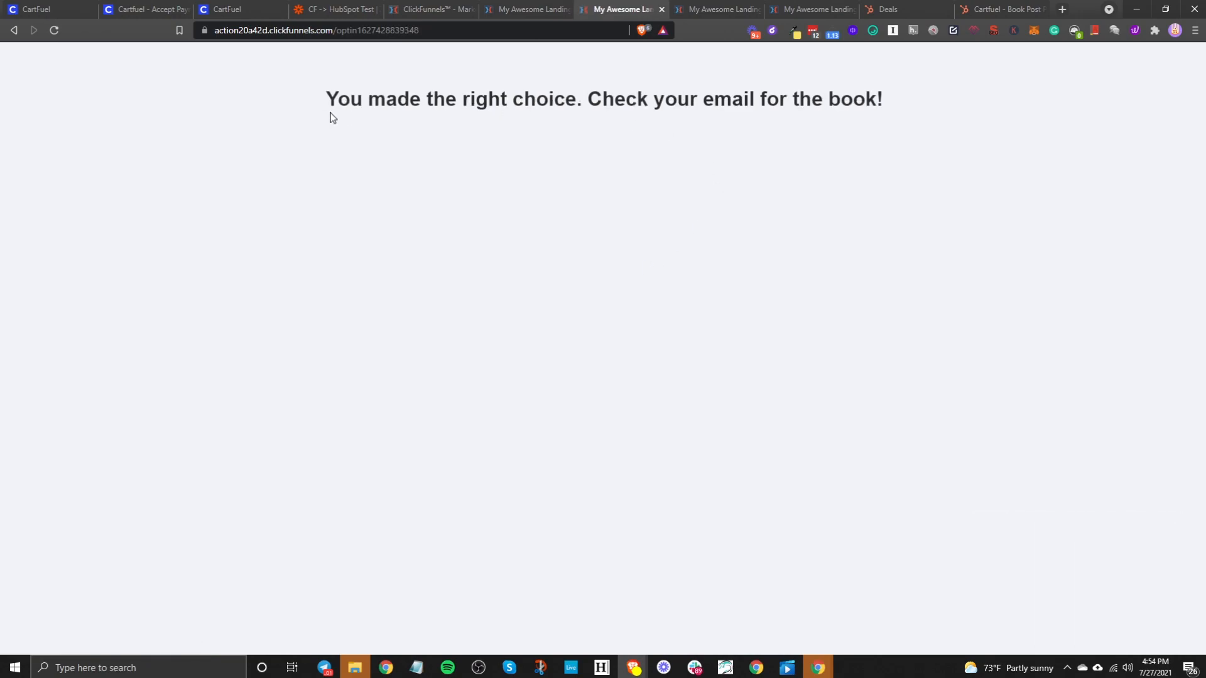
{"action": "left_click_drag", "start_coordinate": [289, 102], "coordinate": [1012, 119]}
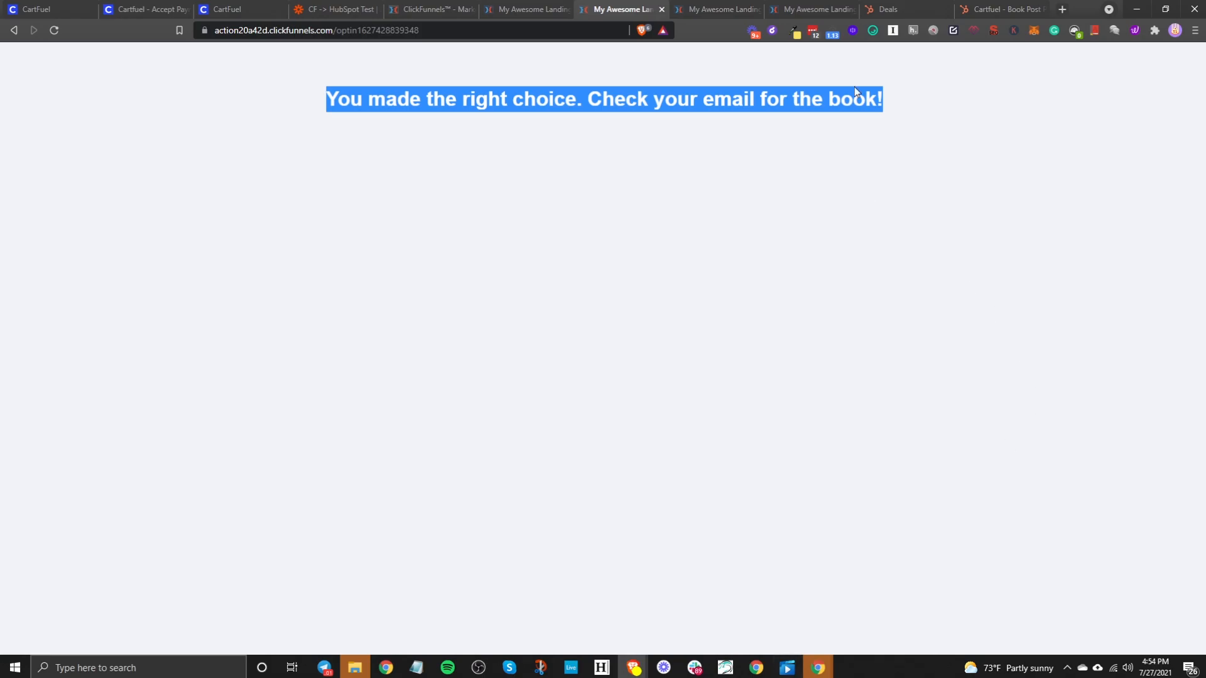
{"action": "left_click", "coordinate": [1000, 7]}
- Leave the workflow and open the newest test buyer's contact record from Contacts
{"action": "left_click", "coordinate": [85, 59]}
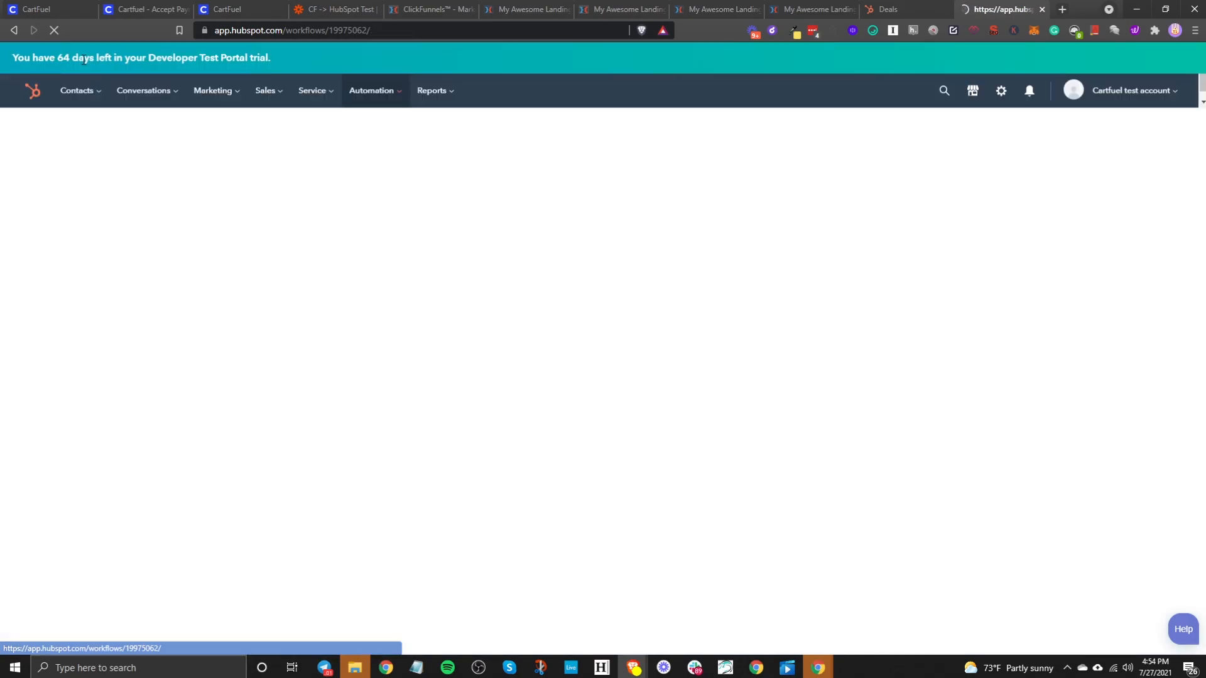
{"action": "left_click", "coordinate": [90, 94]}
{"action": "left_click", "coordinate": [101, 126]}
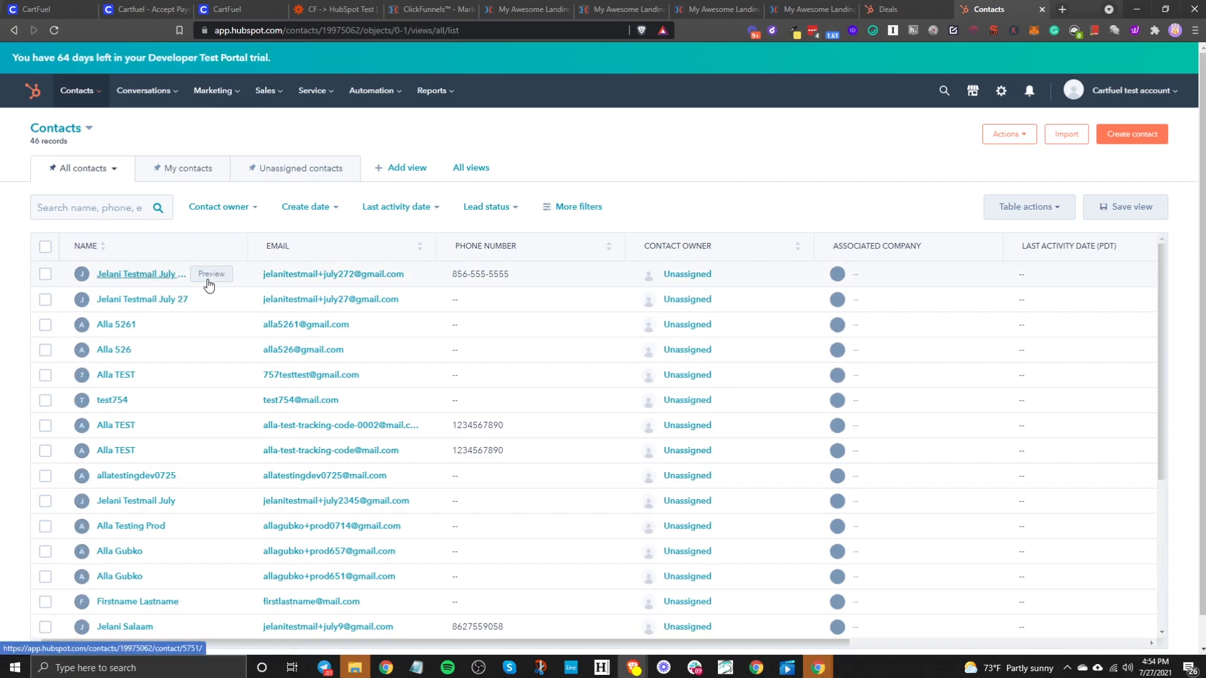
{"action": "left_click", "coordinate": [157, 274]}
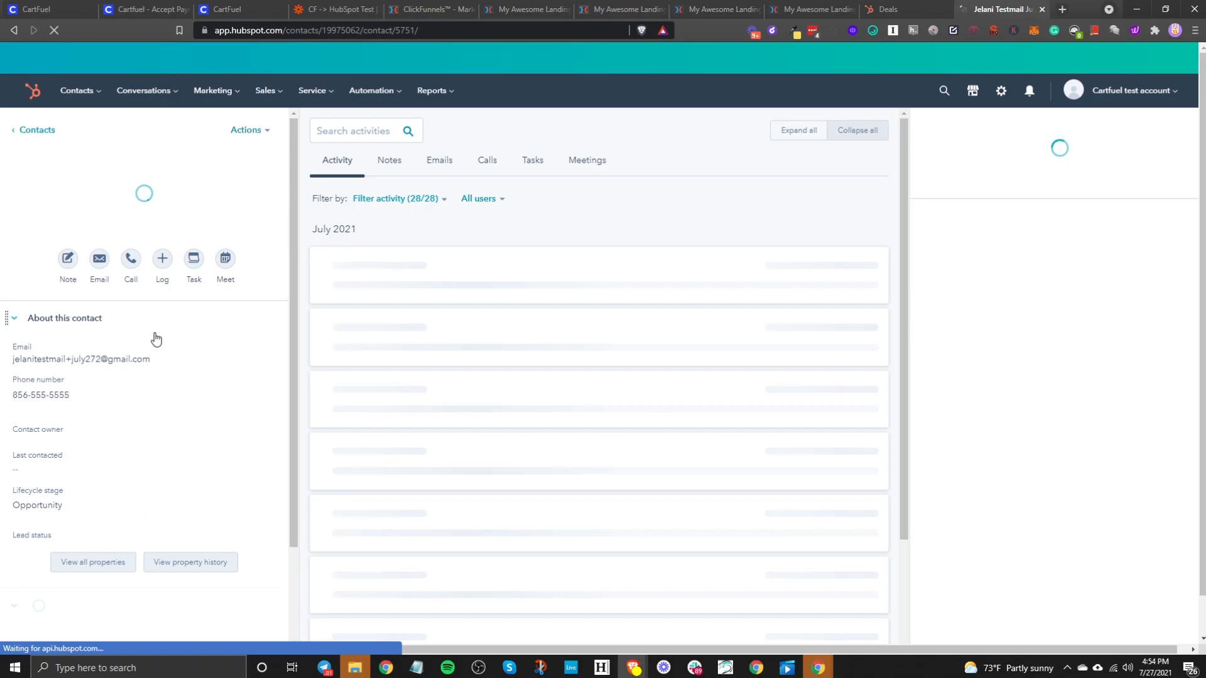
- Expand the Cartfuel purchase timeline entry and review its quantity and price details
{"action": "scroll", "coordinate": [545, 392], "scroll_direction": "down", "scroll_amount": 3}
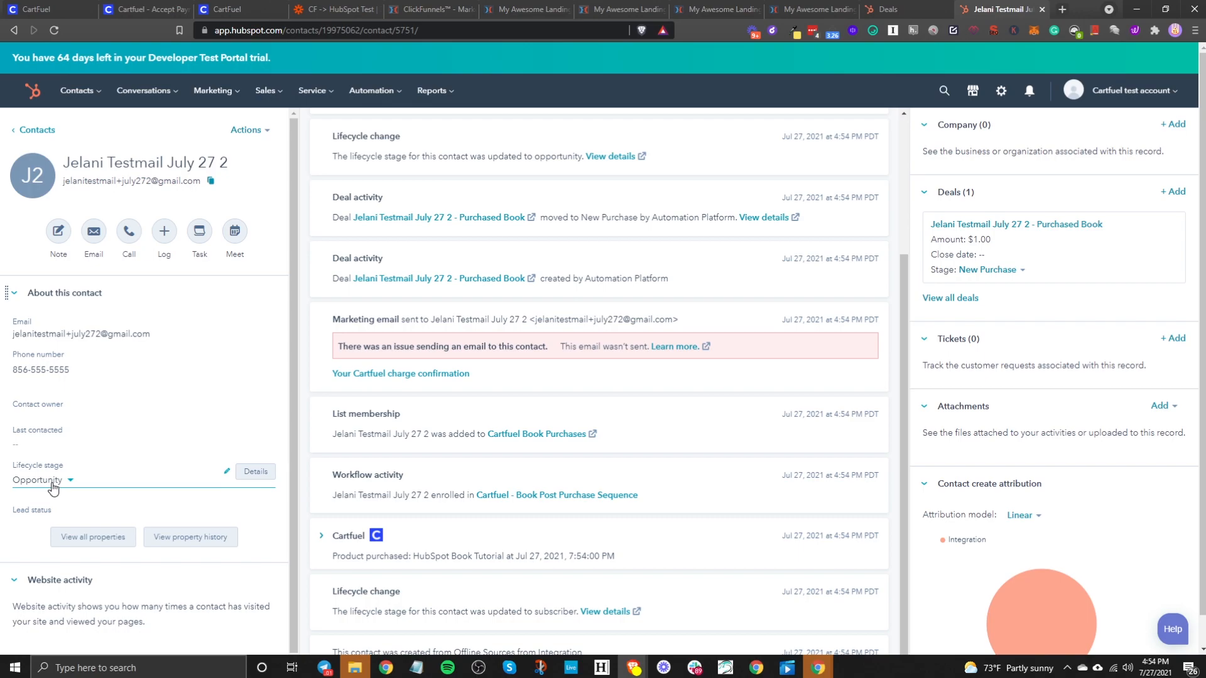
{"action": "left_click", "coordinate": [339, 537]}
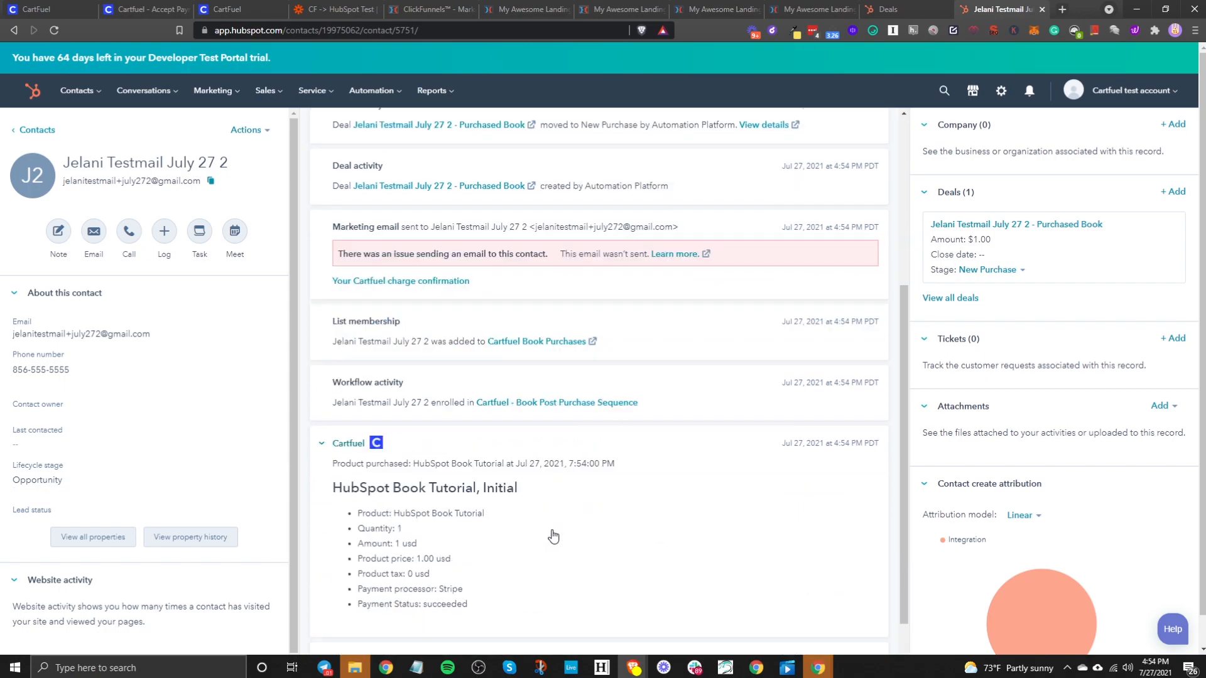
{"action": "scroll", "coordinate": [553, 536], "scroll_direction": "down", "scroll_amount": 1}
{"action": "left_click_drag", "start_coordinate": [385, 445], "coordinate": [446, 483]}
{"action": "left_click", "coordinate": [403, 477]}
{"action": "left_click_drag", "start_coordinate": [413, 492], "coordinate": [499, 498]}
{"action": "left_click", "coordinate": [484, 521]}
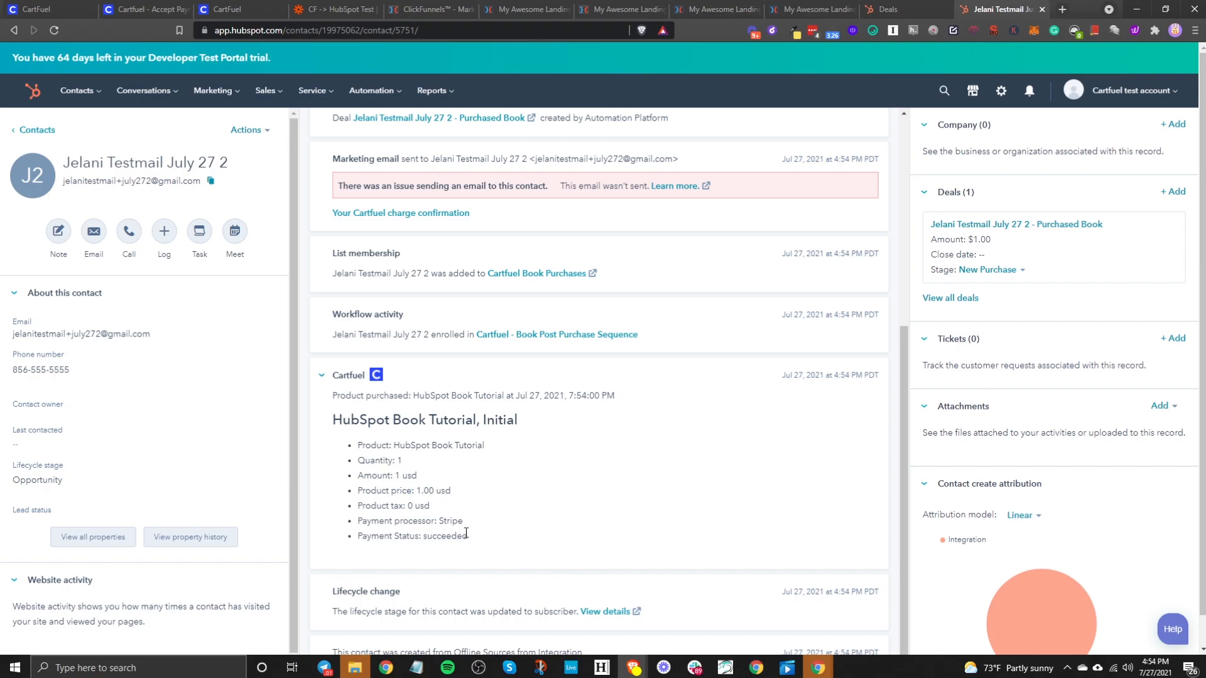
{"action": "scroll", "coordinate": [466, 573], "scroll_direction": "down", "scroll_amount": 2}
{"action": "scroll", "coordinate": [466, 573], "scroll_direction": "up", "scroll_amount": 1}
{"action": "scroll", "coordinate": [435, 270], "scroll_direction": "up", "scroll_amount": 6}
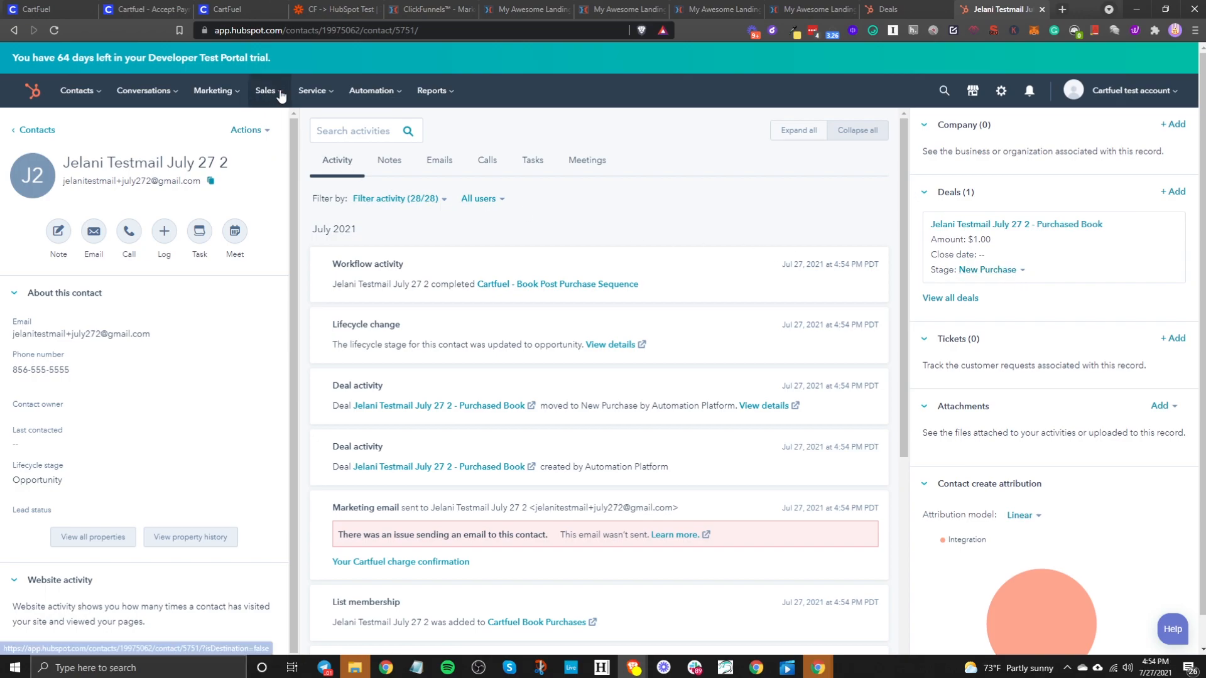
- Open the new $1 Purchased Book deal from the Deals board's New Purchase stage
{"action": "mouse_move", "coordinate": [279, 103]}
{"action": "left_click", "coordinate": [277, 127]}
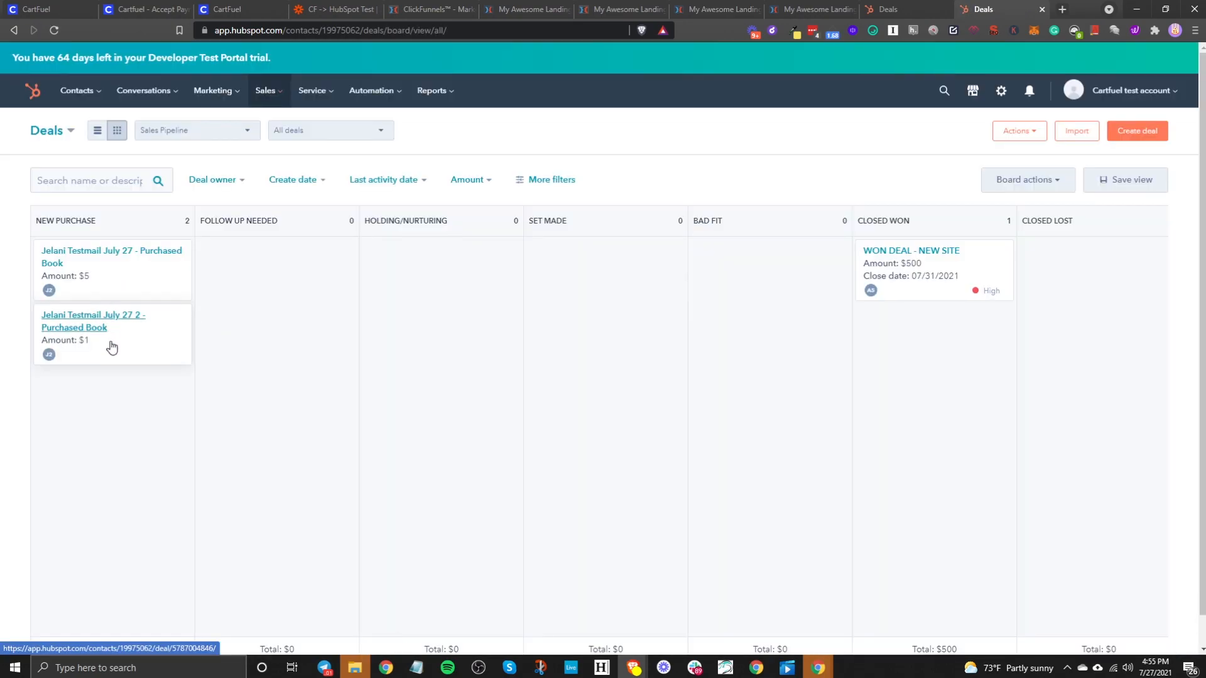
{"action": "left_click", "coordinate": [99, 329]}
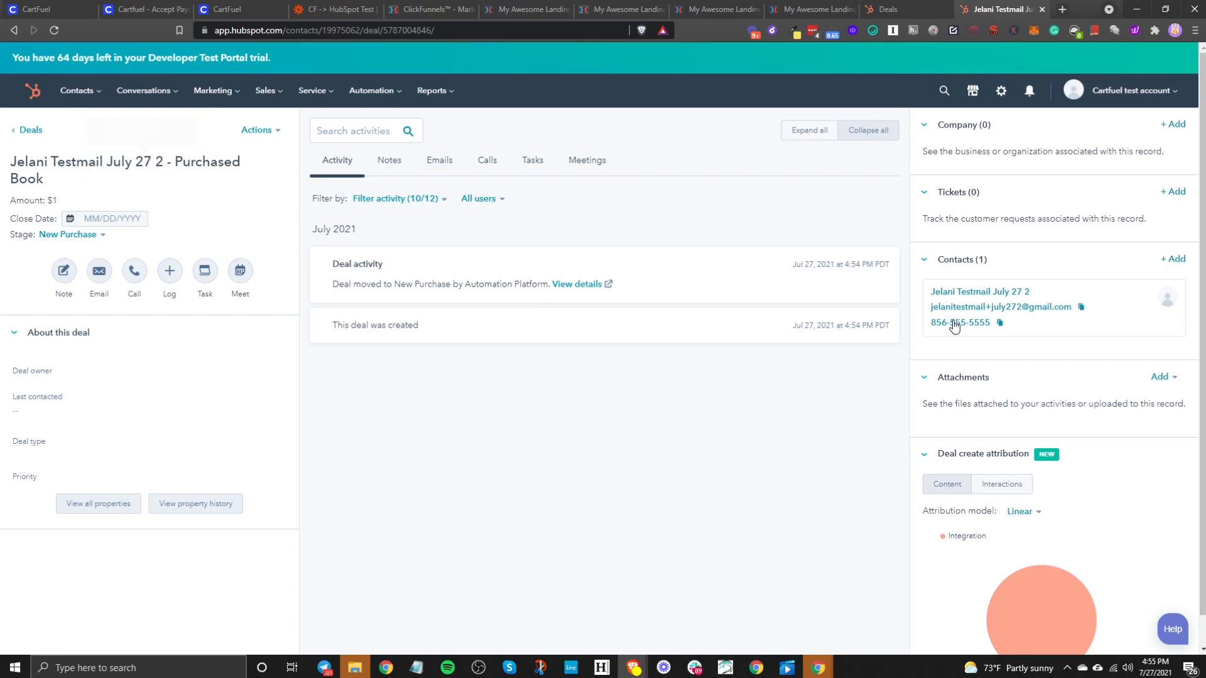
{"action": "scroll", "coordinate": [917, 458], "scroll_direction": "down", "scroll_amount": 5}
{"action": "scroll", "coordinate": [917, 458], "scroll_direction": "up", "scroll_amount": 4}
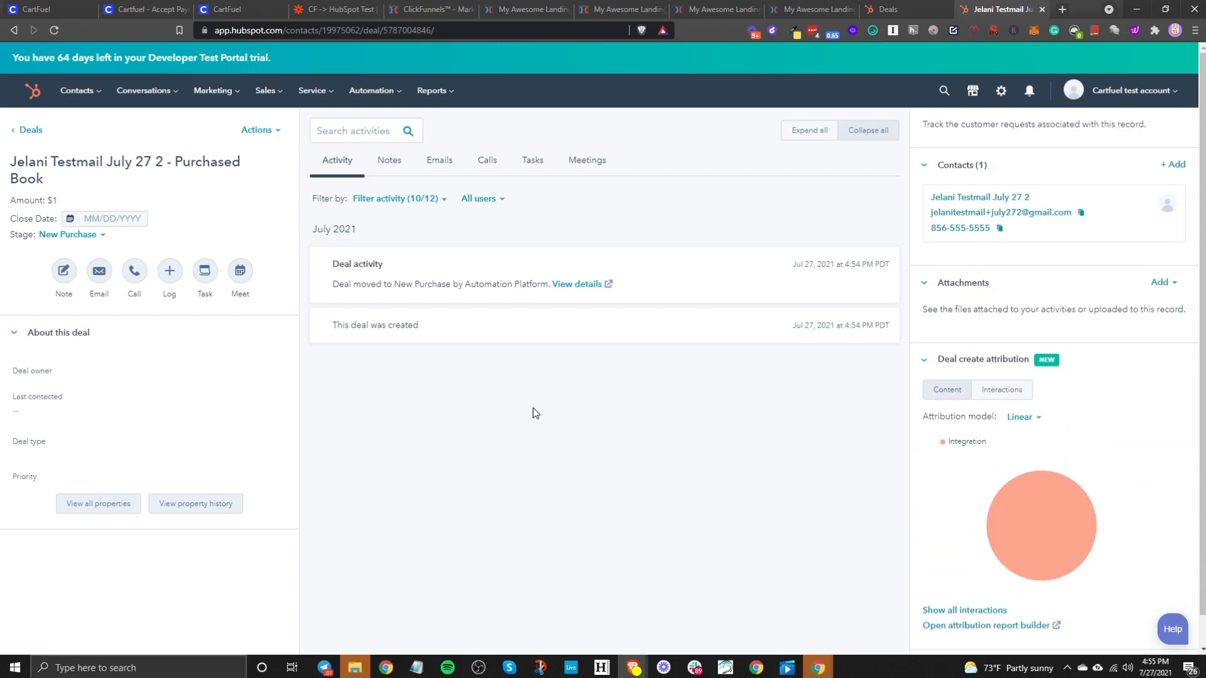
{"action": "left_click", "coordinate": [148, 8]}
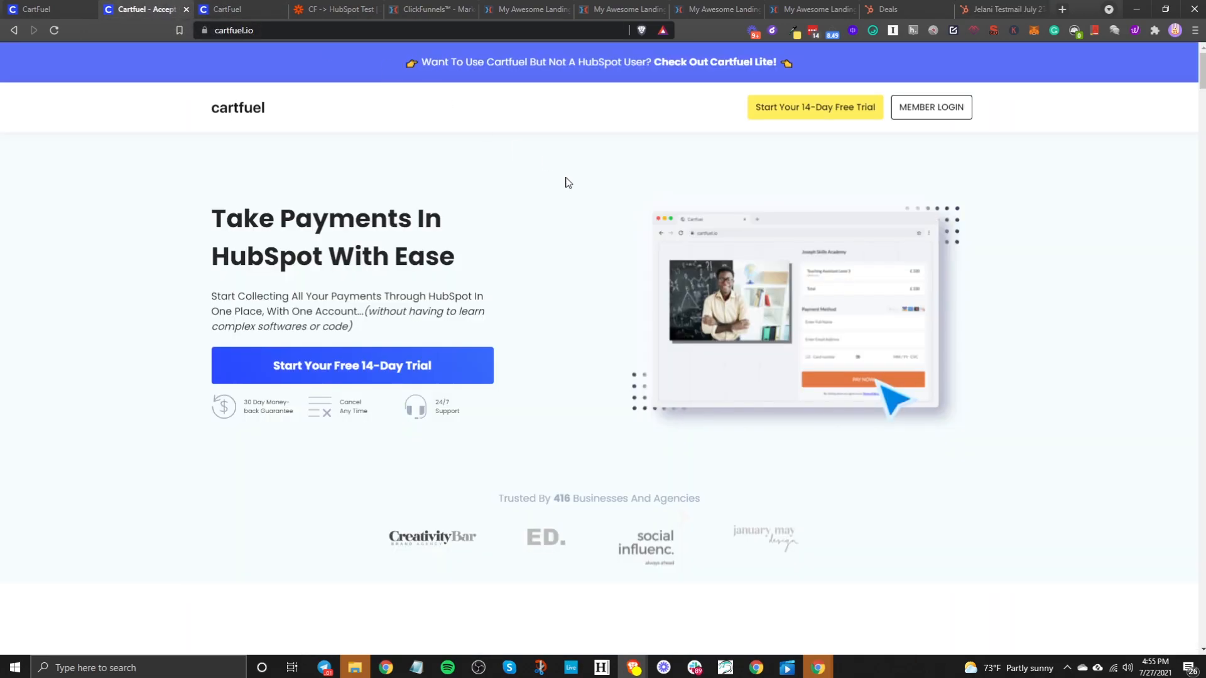